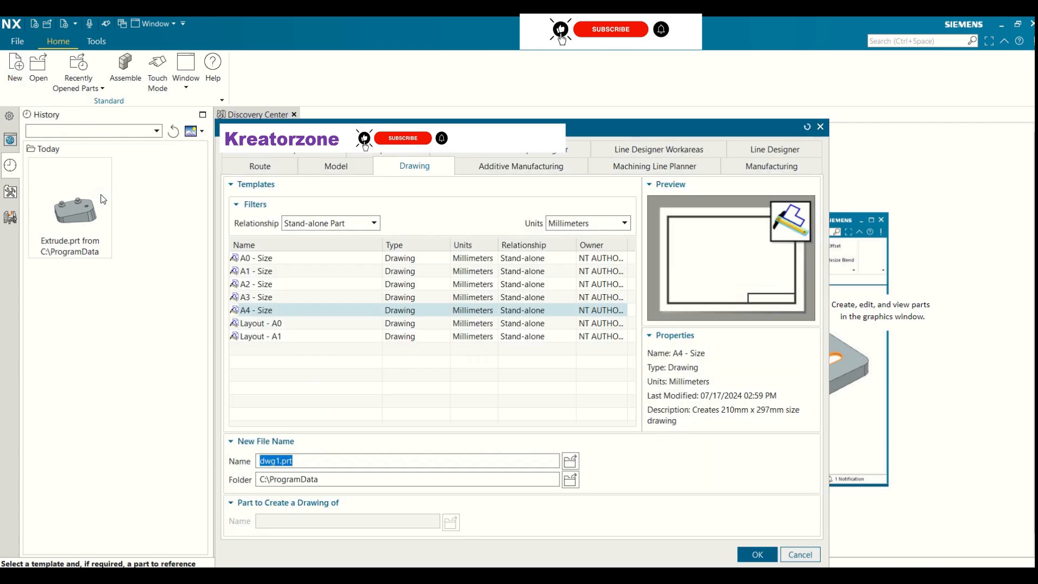
Choose the stand-alone A4 - Size drawing template with units in millimeters for the new file
click(334, 167)
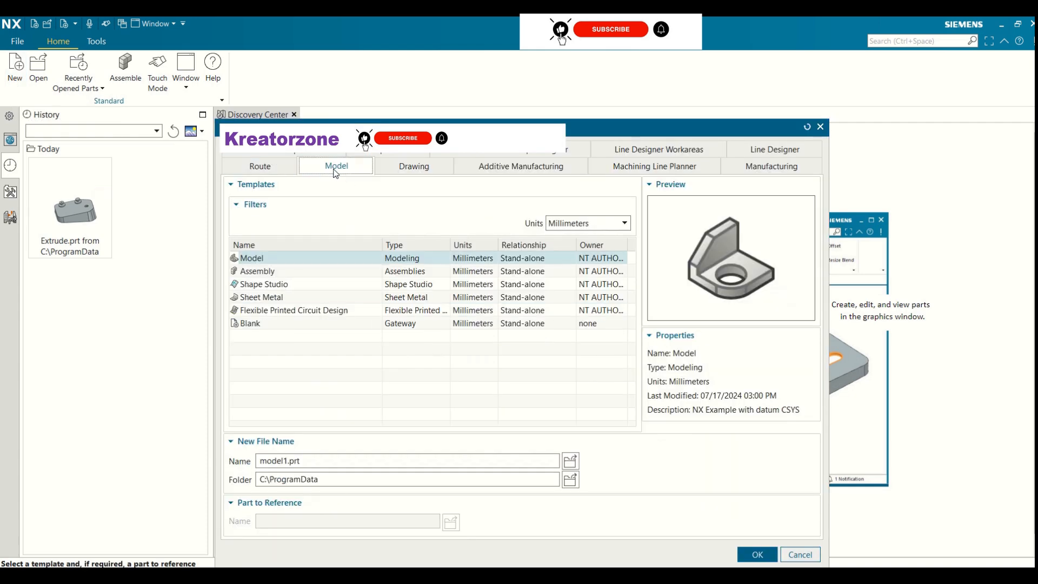
click(415, 168)
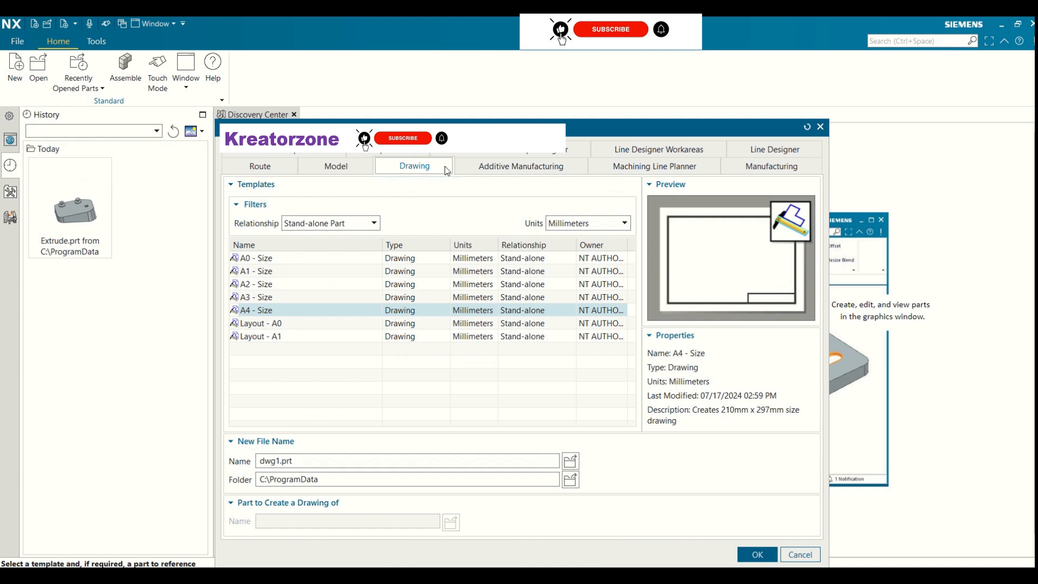
click(612, 223)
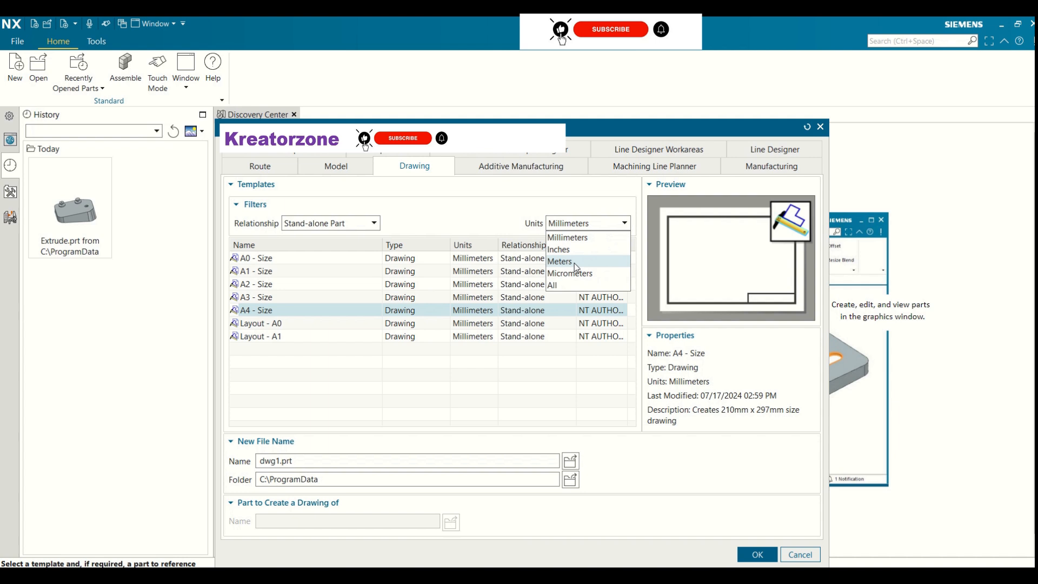
click(573, 238)
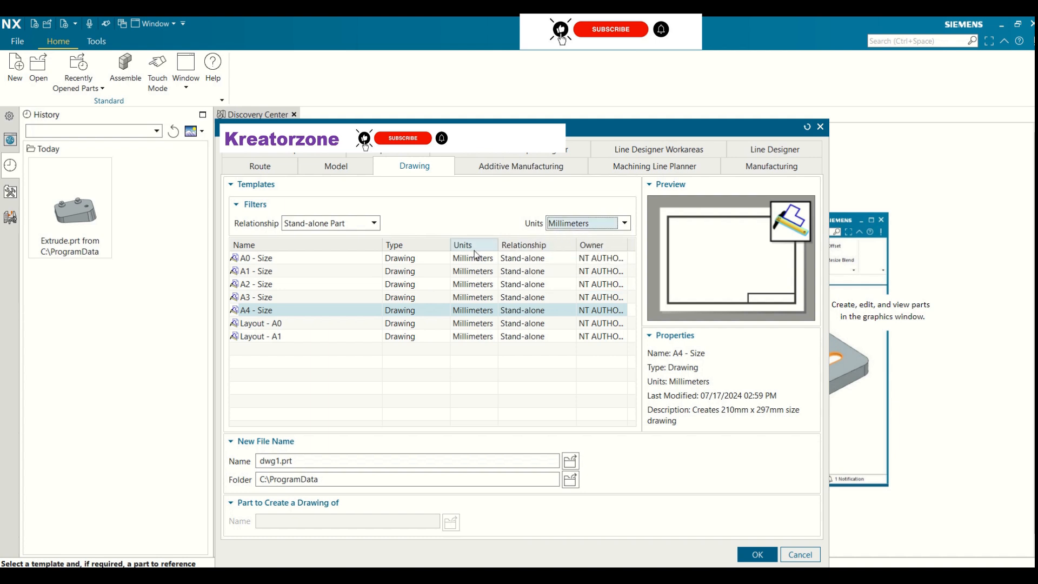
click(268, 310)
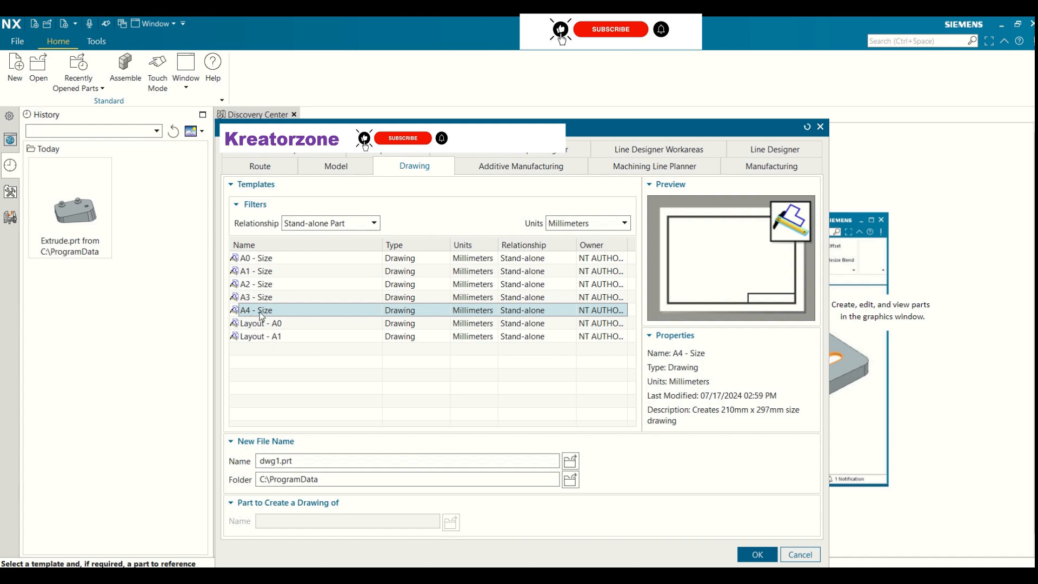
click(273, 285)
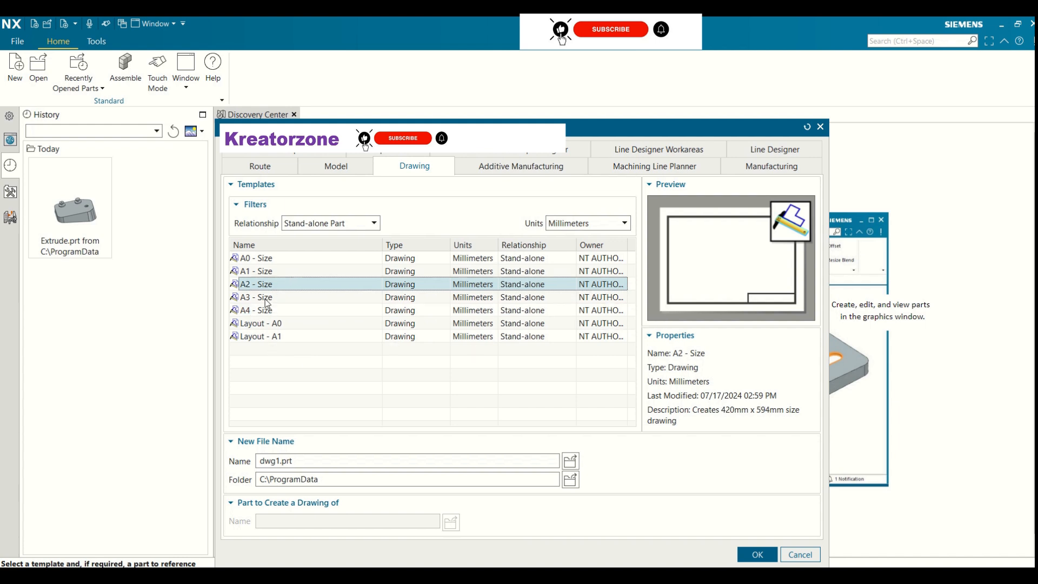
click(264, 313)
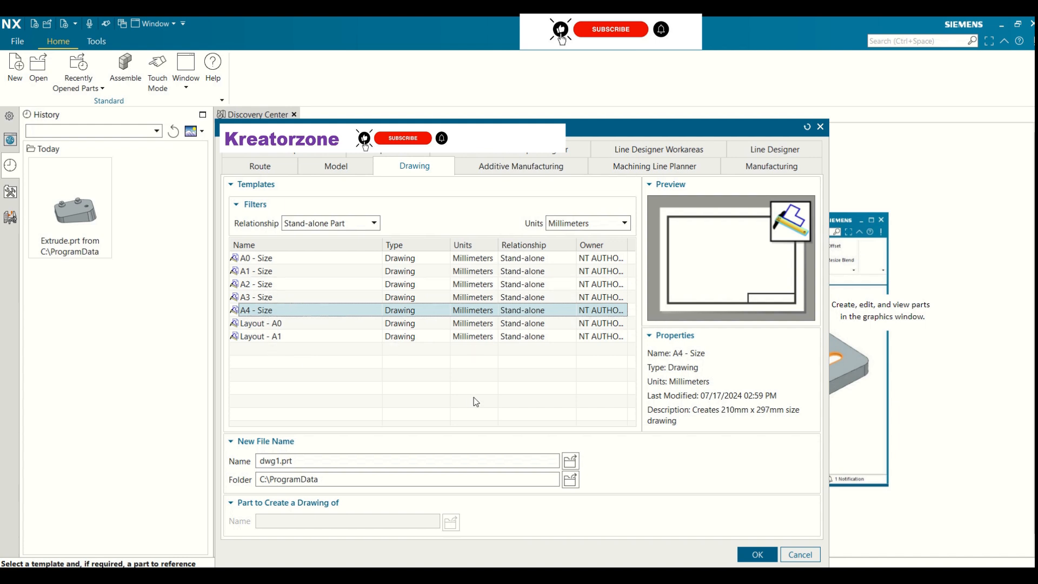
Name the new drawing file Exercise_Kreatorzone and create it
click(278, 463)
drag(296, 461, 262, 455)
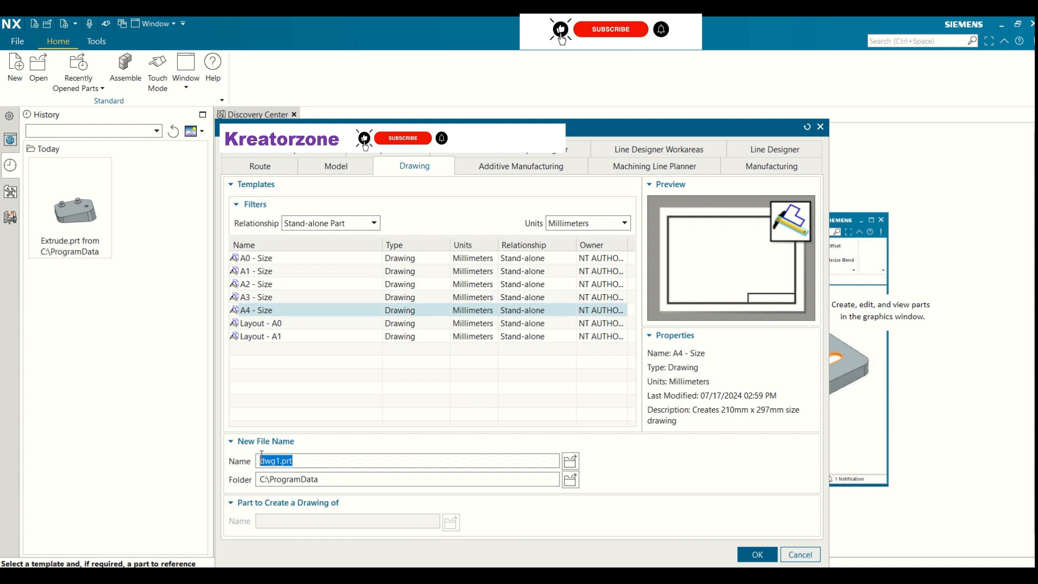
key(BackSpace)
text(Exercise_Kreatorzone)
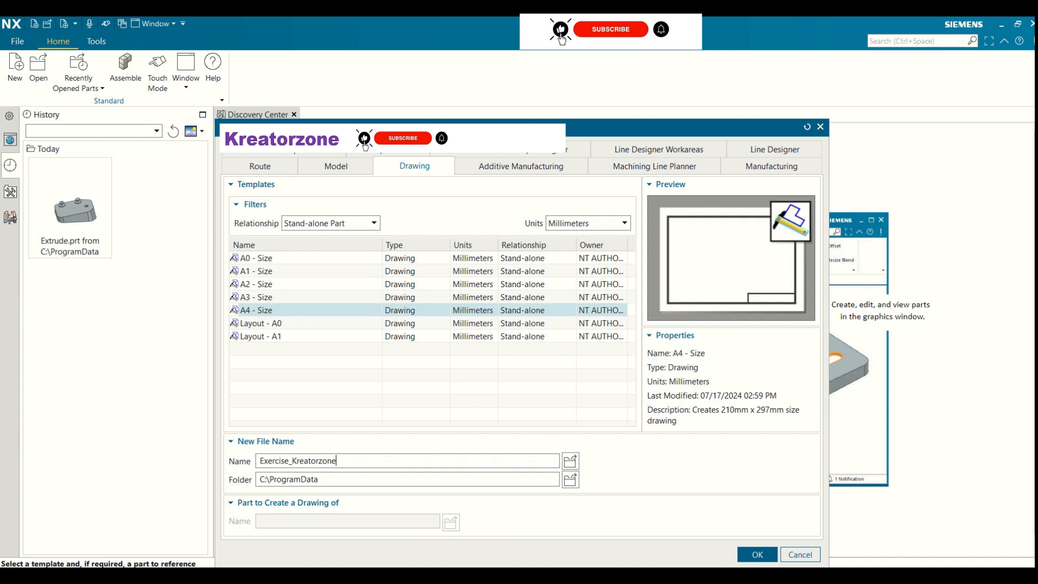
click(758, 556)
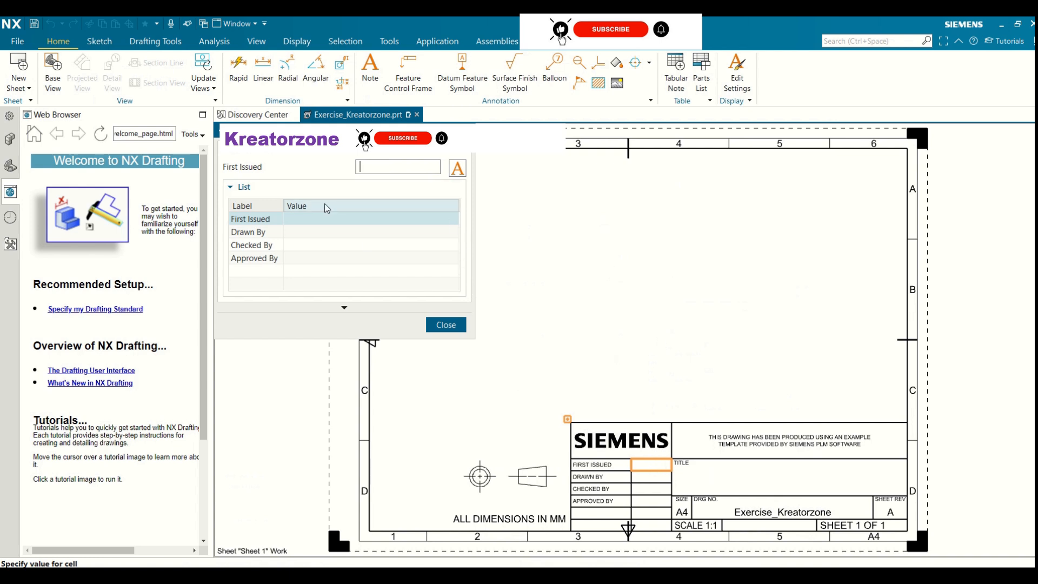
Fill in the title block with XYZ for First Issued and Kretorzone for Drawn By
click(296, 219)
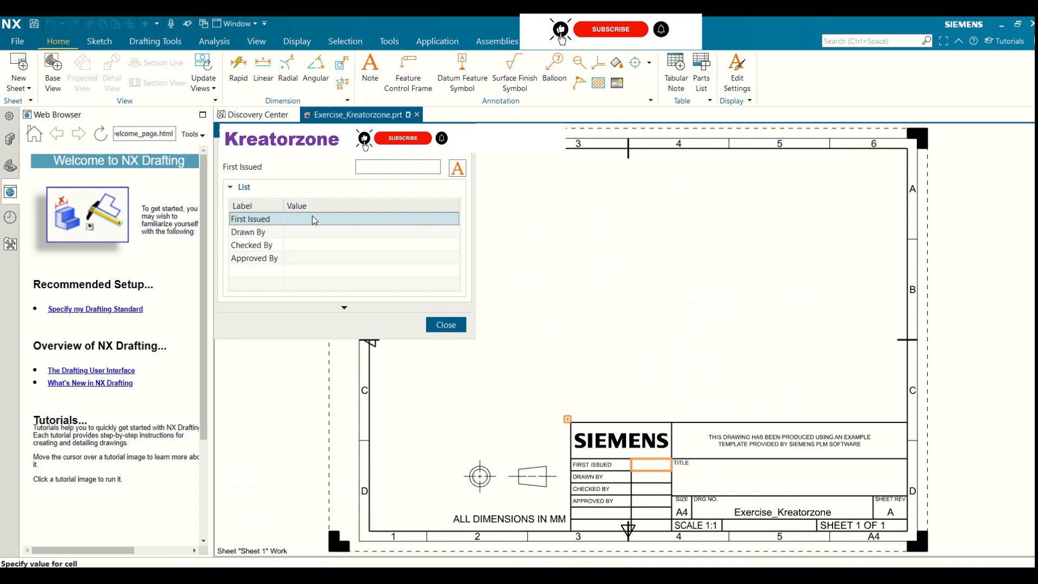
click(364, 167)
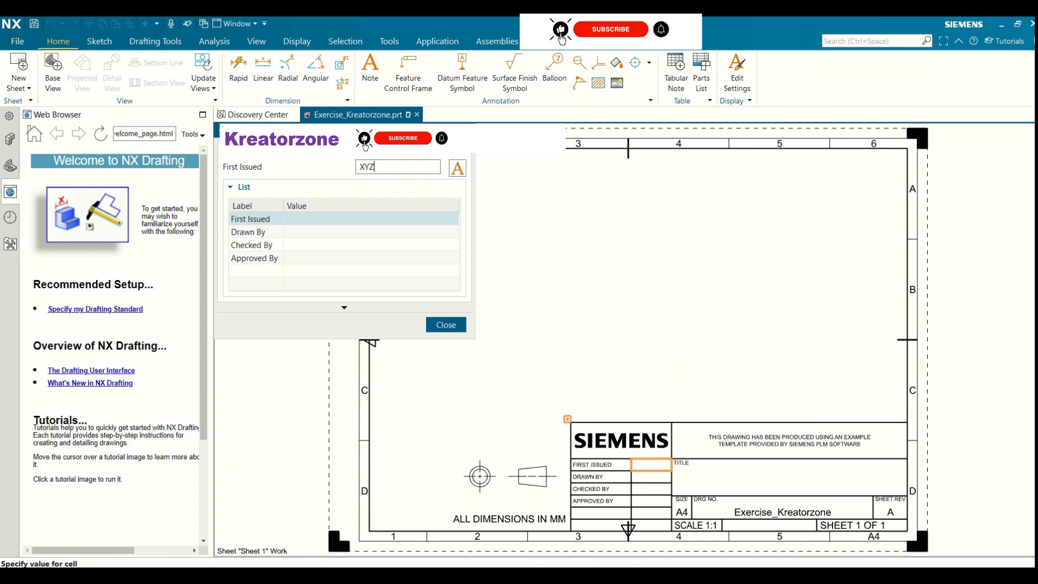
click(297, 231)
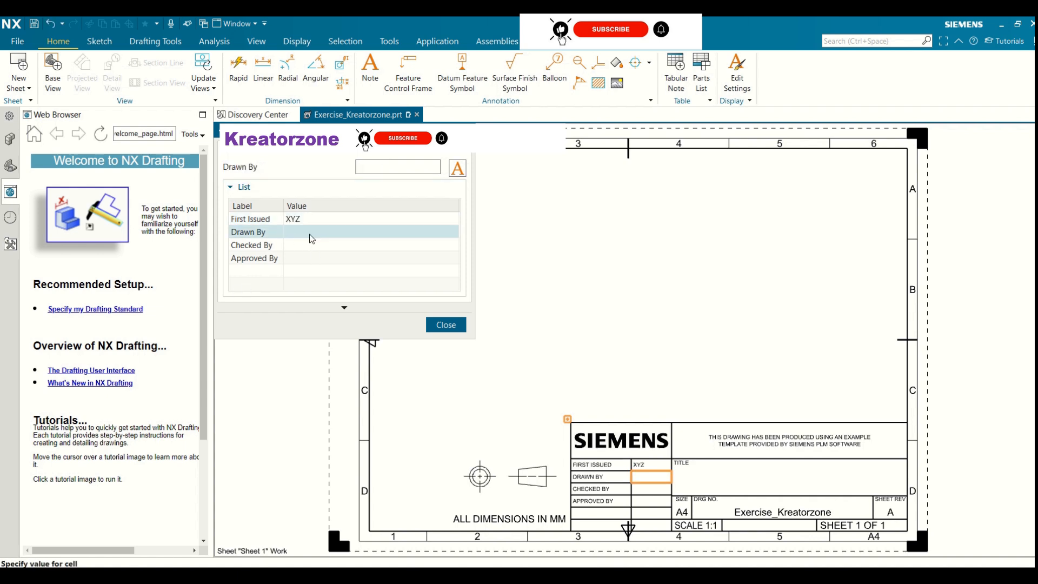
text(Kretorzone)
Enter Subscribe for Checked By and ASAP for Approved By, and finish populating the title block
click(287, 245)
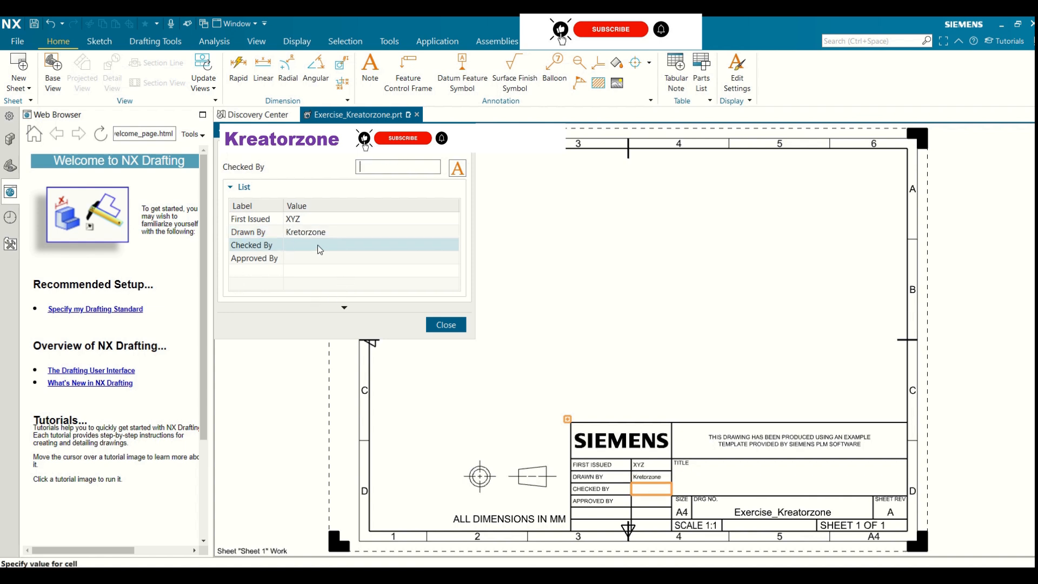
click(368, 168)
text(Subscribe)
click(308, 256)
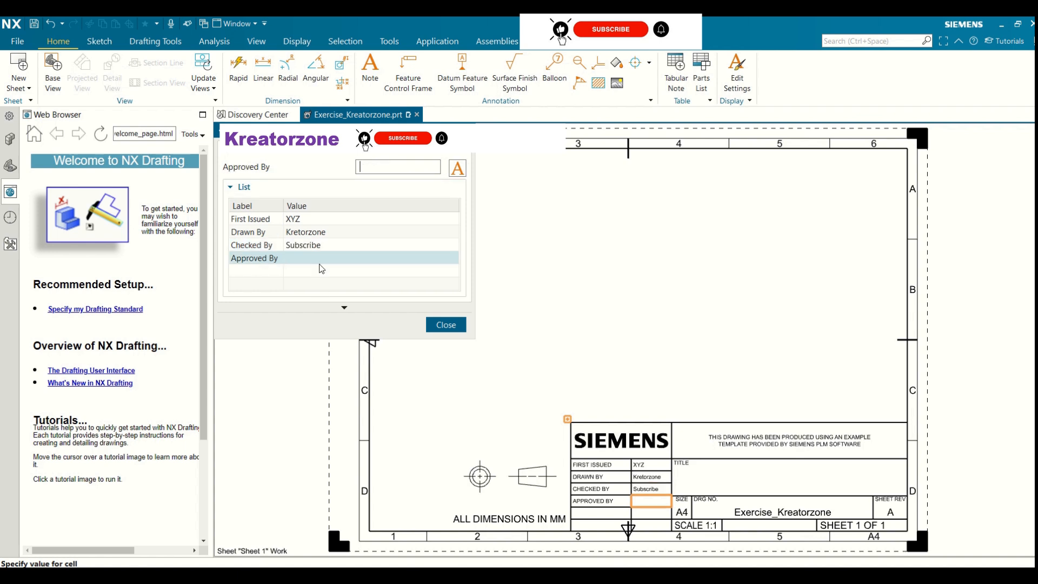
click(390, 164)
text(ASAP)
click(347, 232)
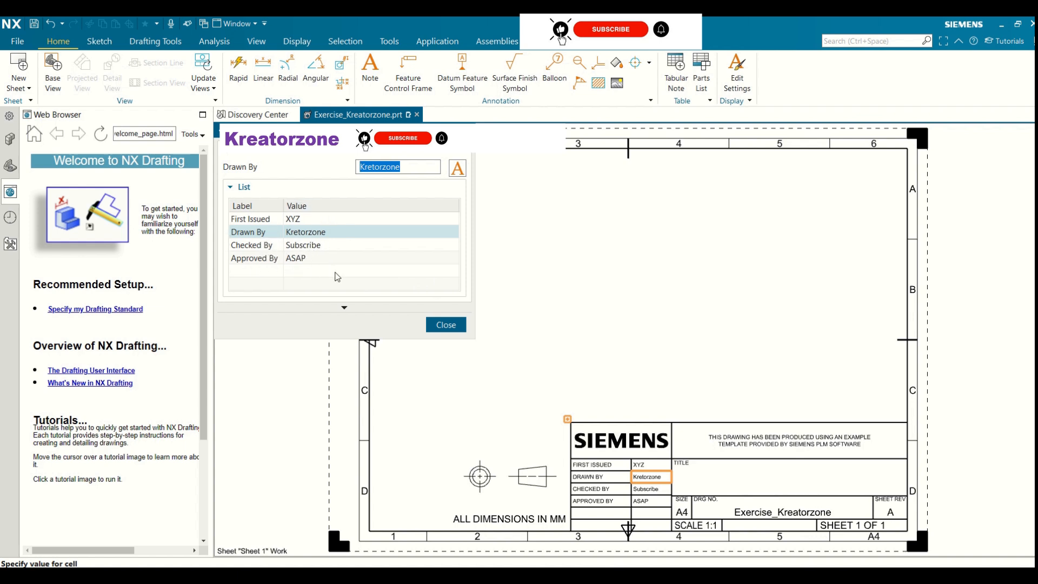
click(447, 325)
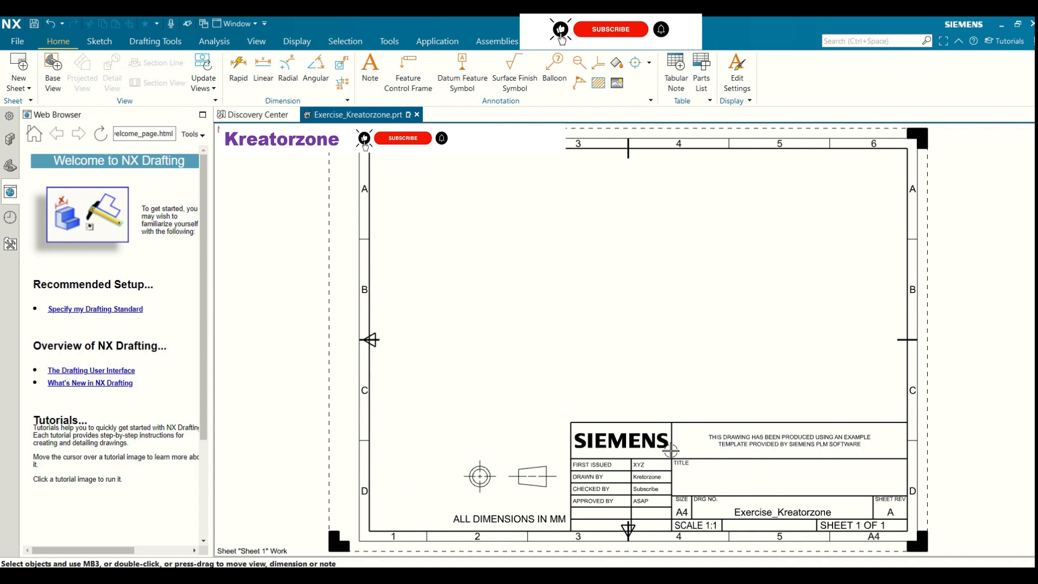
Load the Extrude part from the Desktop and place its Top base view at 1:1 in the sheet's upper-left area
click(53, 73)
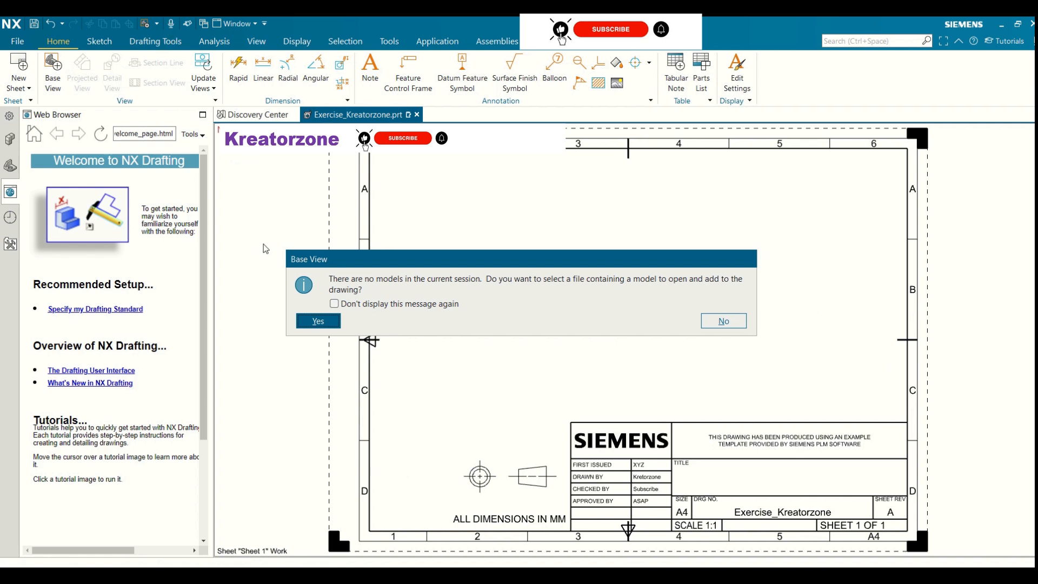
click(323, 323)
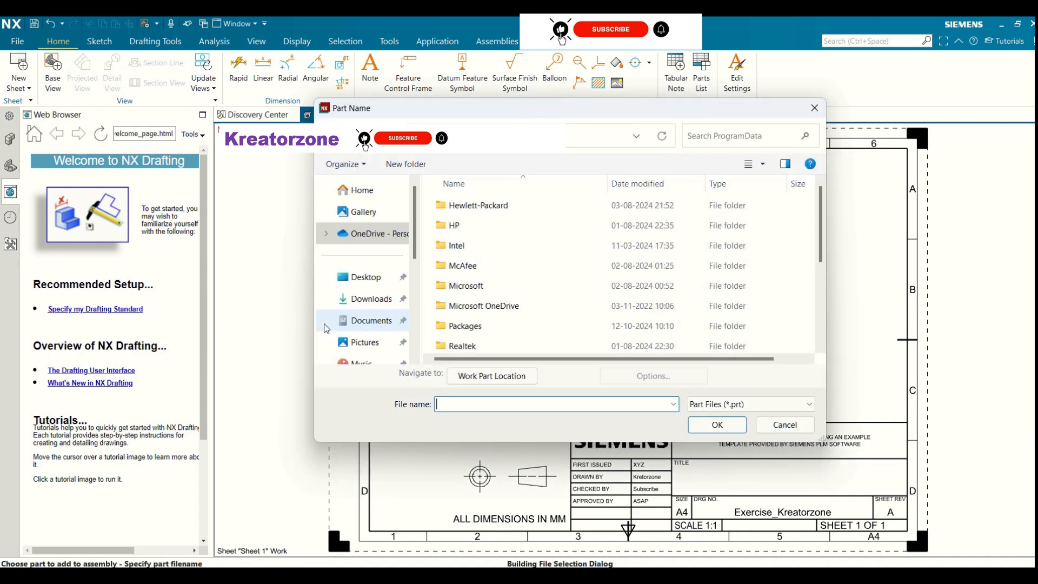
click(365, 278)
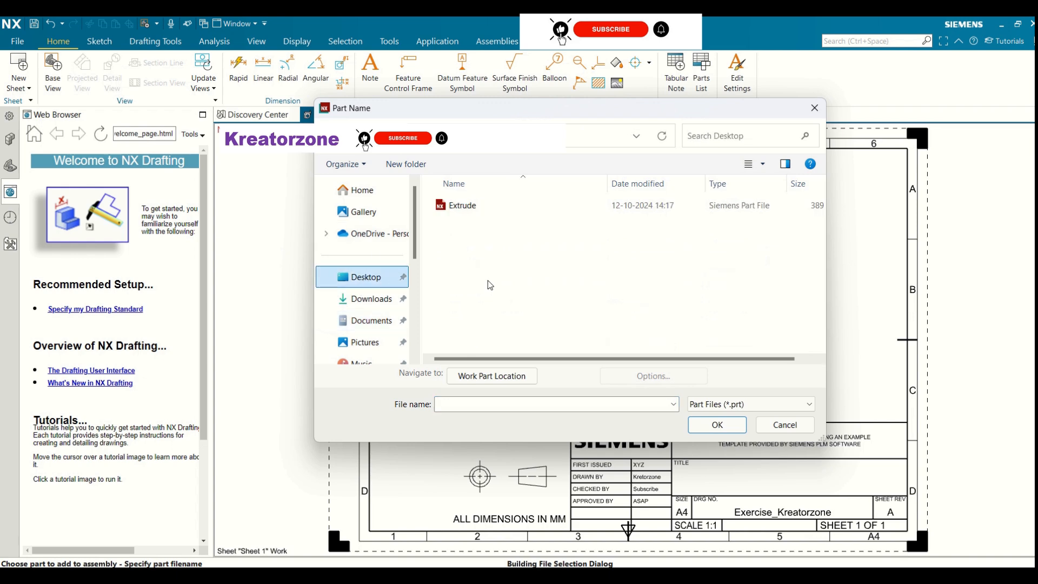
click(466, 206)
click(719, 426)
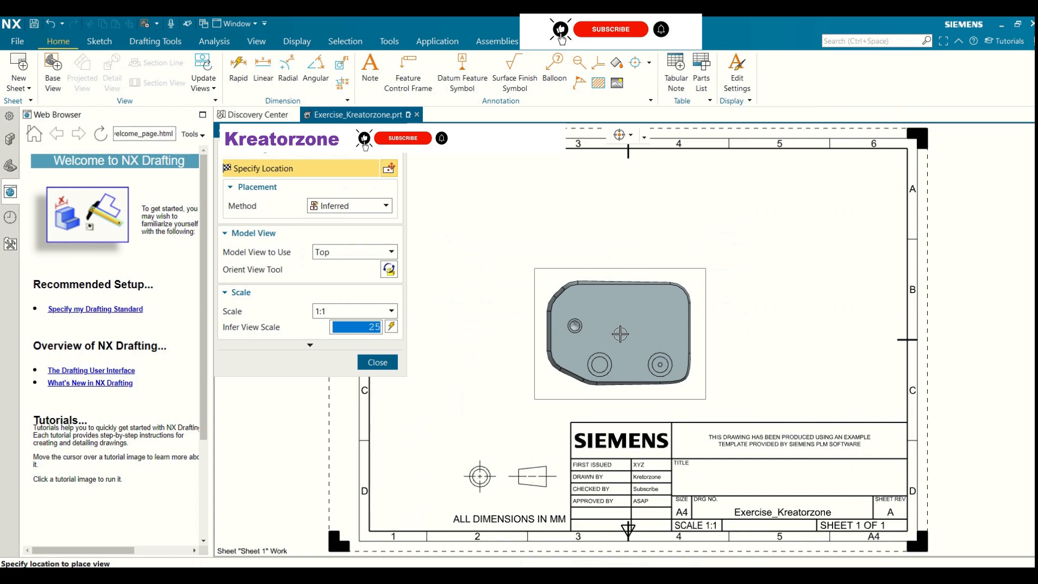
click(477, 240)
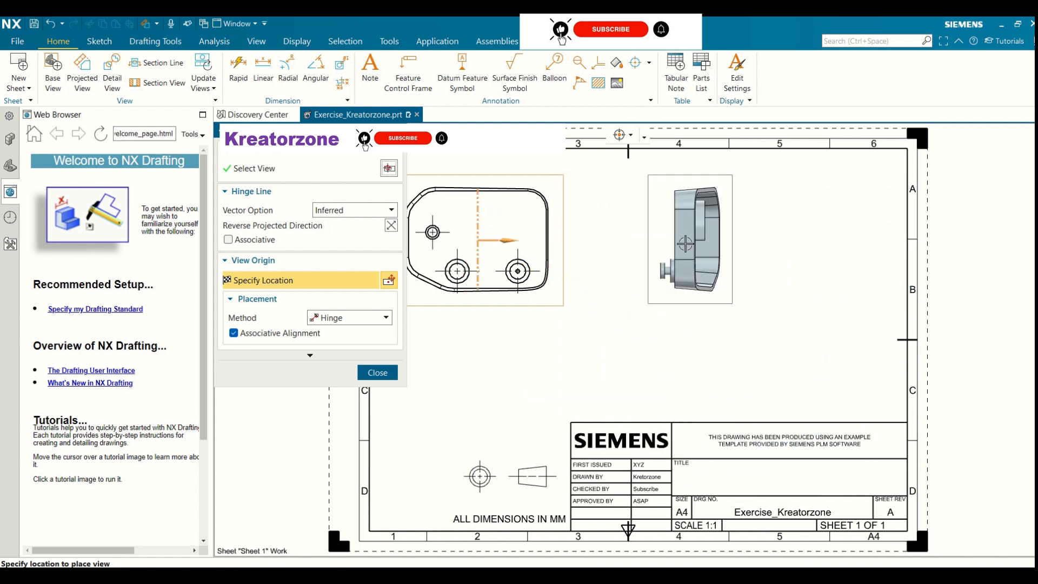
Place one projected view to the right of the base view and another directly below it
click(692, 244)
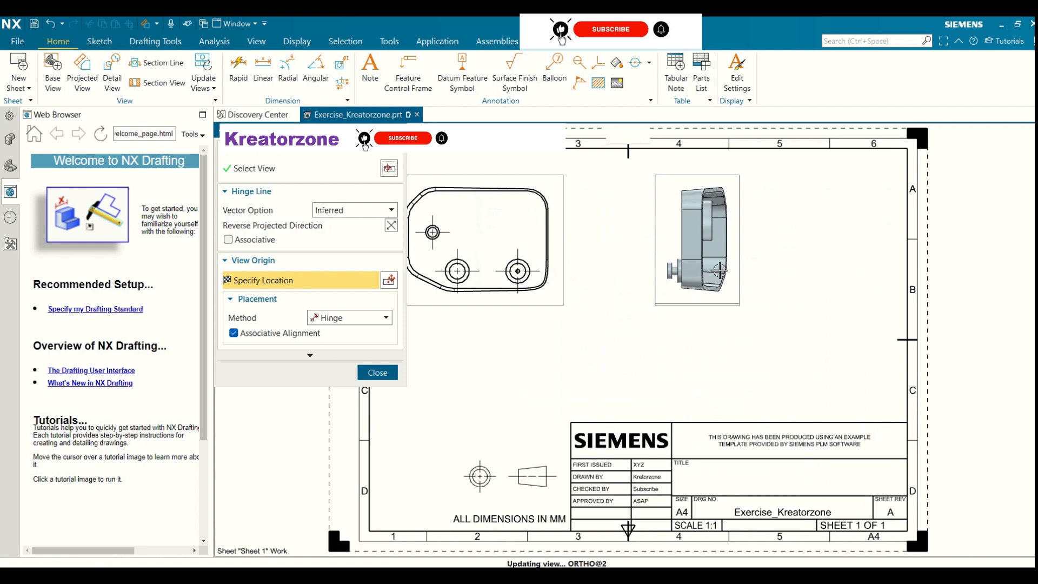
click(469, 377)
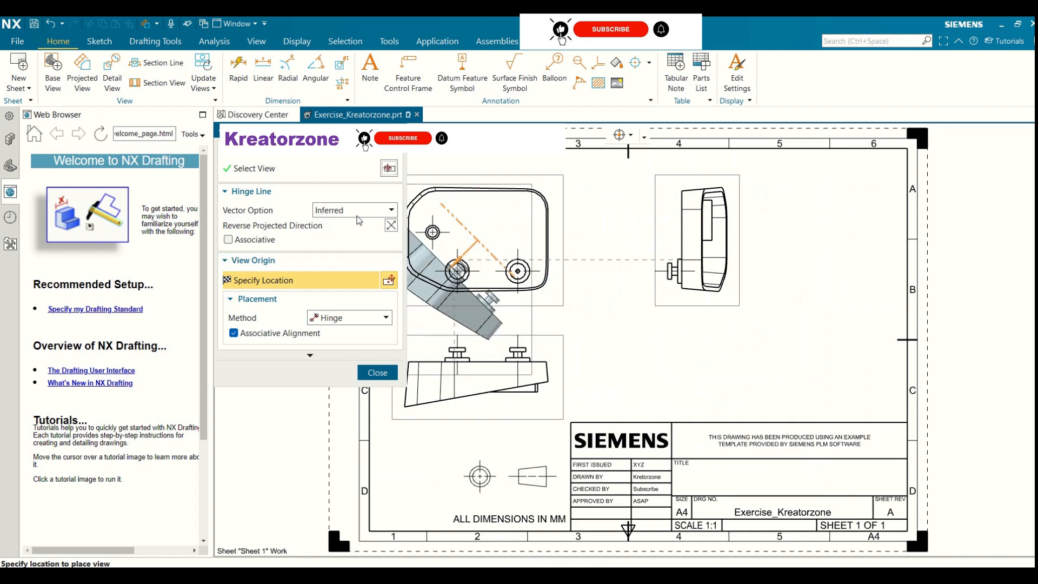
click(377, 373)
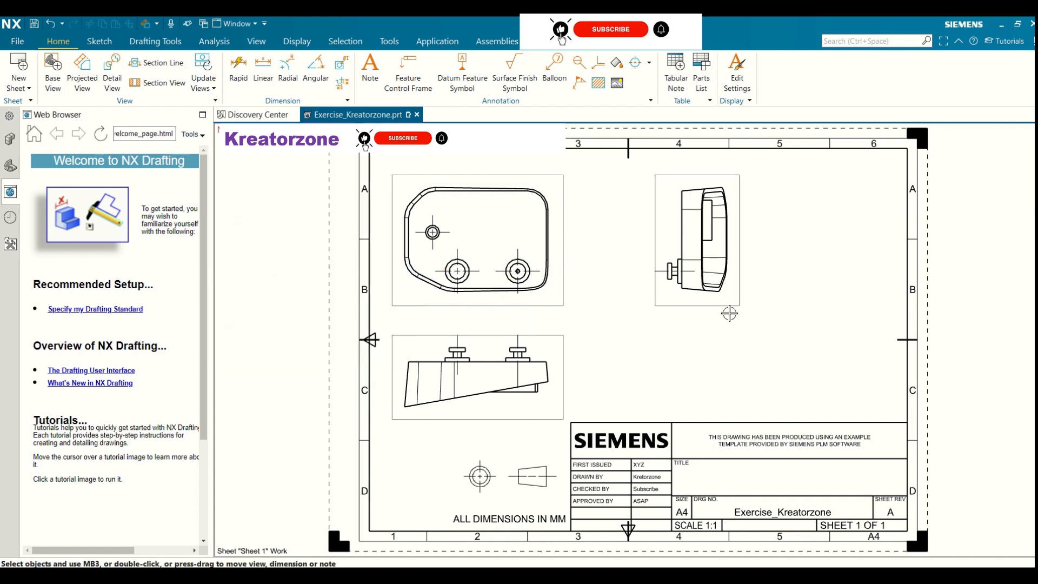
Shift the top view with its aligned lower view, and the side view, farther right on the sheet
click(498, 177)
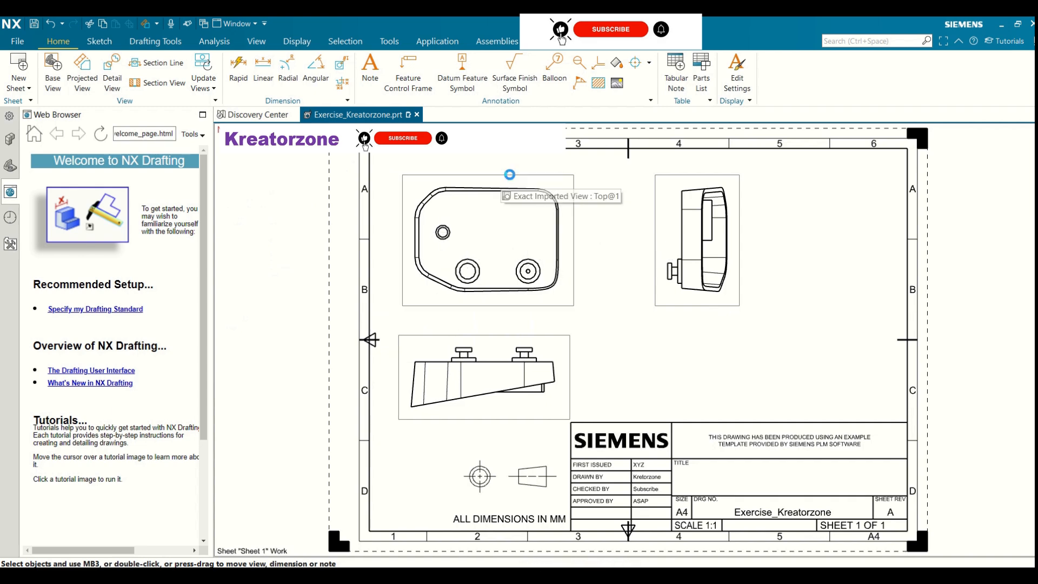
mouse_move(498, 177)
mouse_down()
mouse_move(532, 175)
mouse_move(522, 178)
mouse_up()
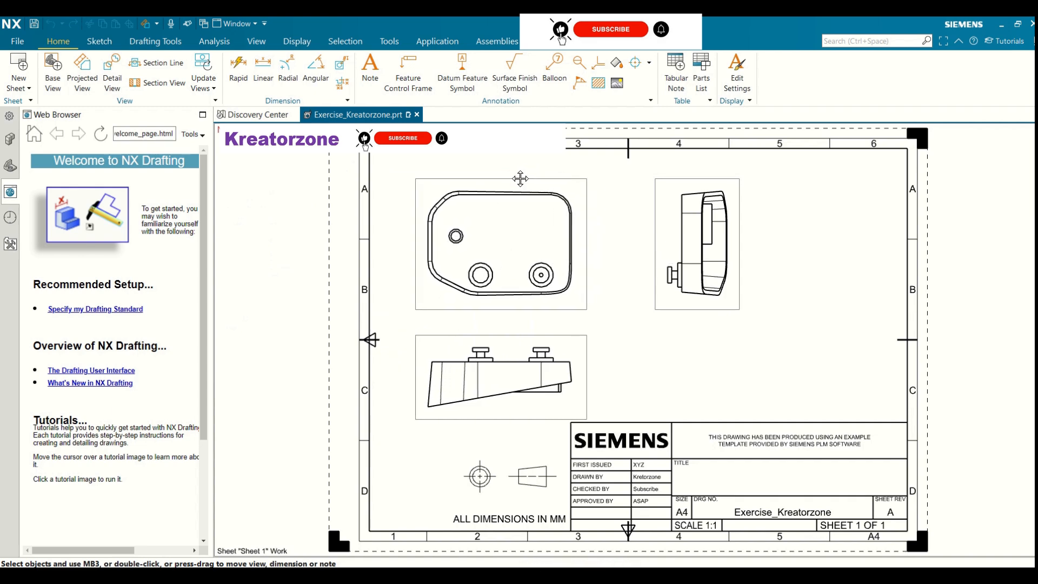
drag(674, 172, 727, 178)
drag(547, 183, 589, 180)
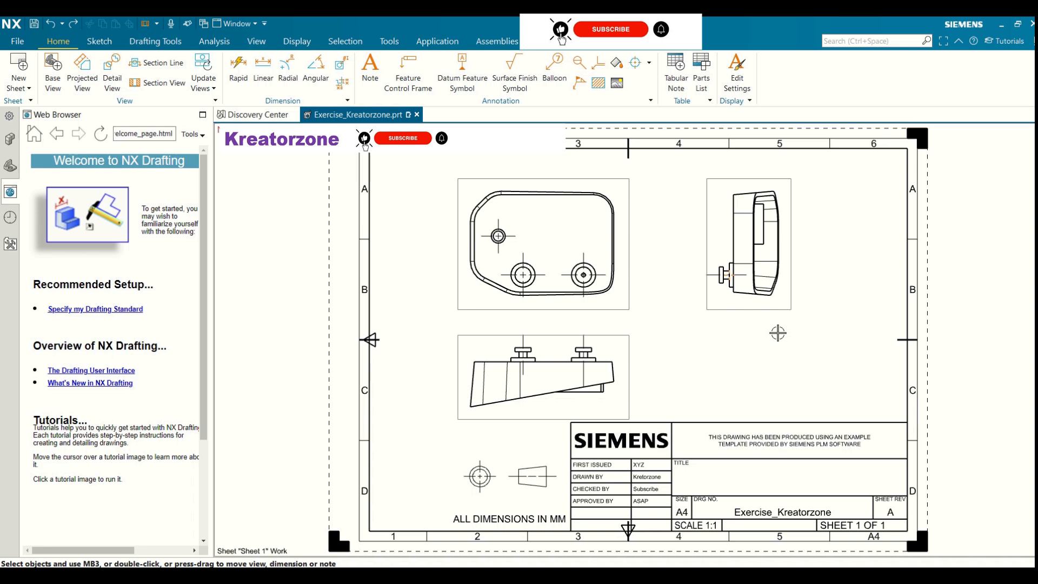
Create a circular 2:1 detail view centred on the top view's lower-right boss, placed below the side view above the title block
click(120, 84)
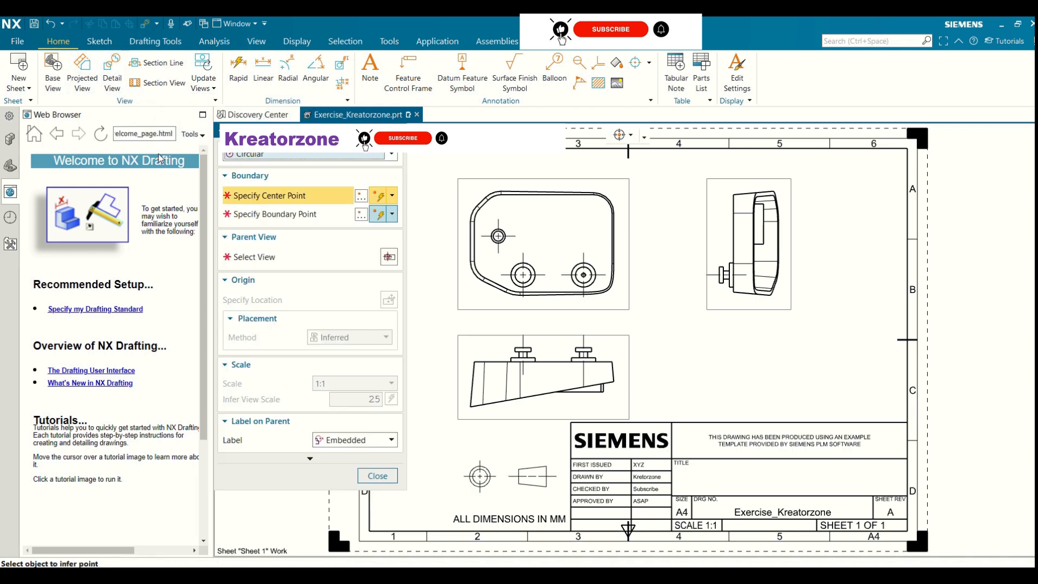
click(392, 155)
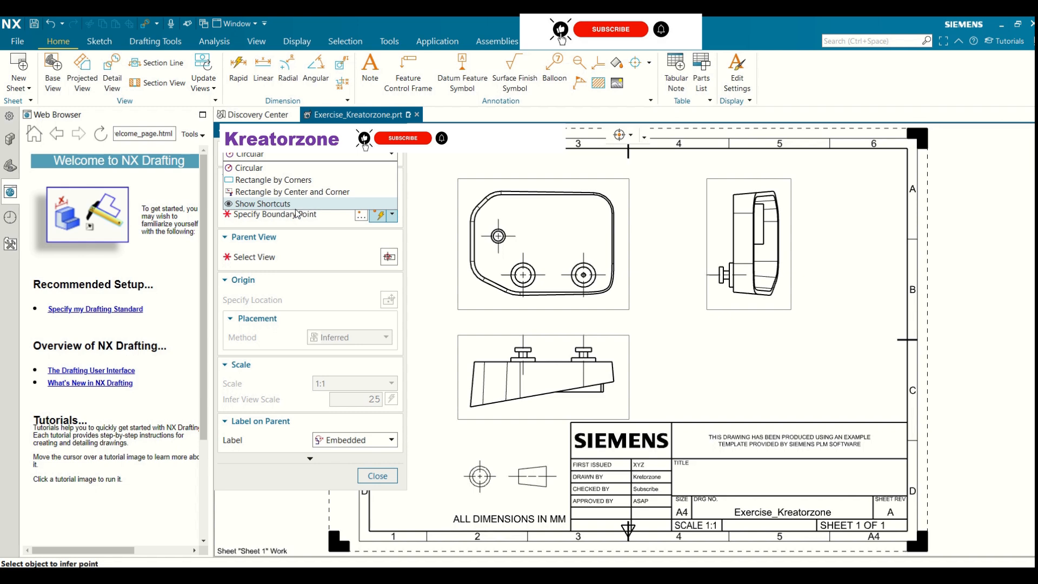
click(384, 163)
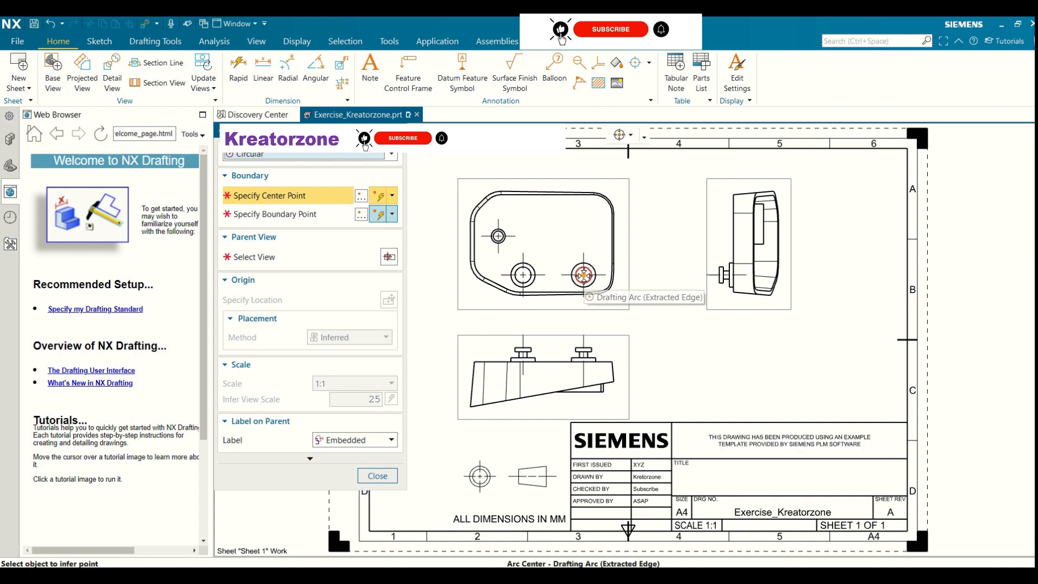
click(584, 275)
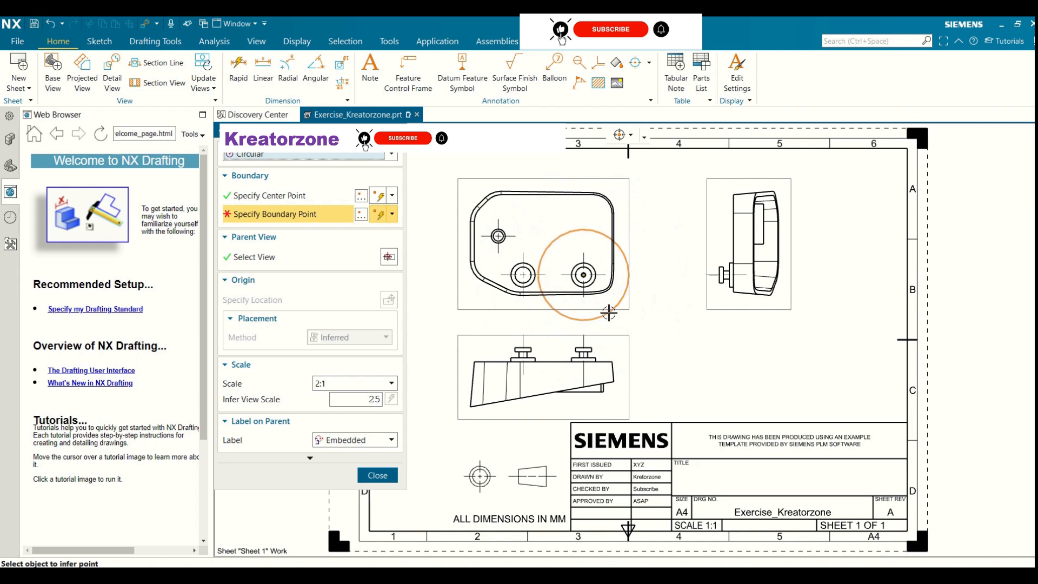
click(579, 310)
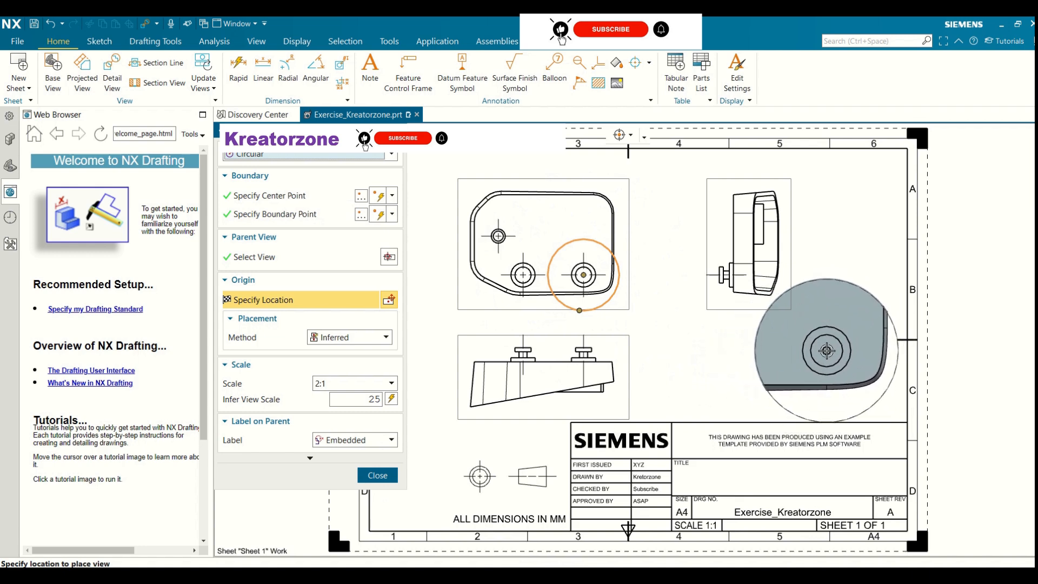
click(827, 351)
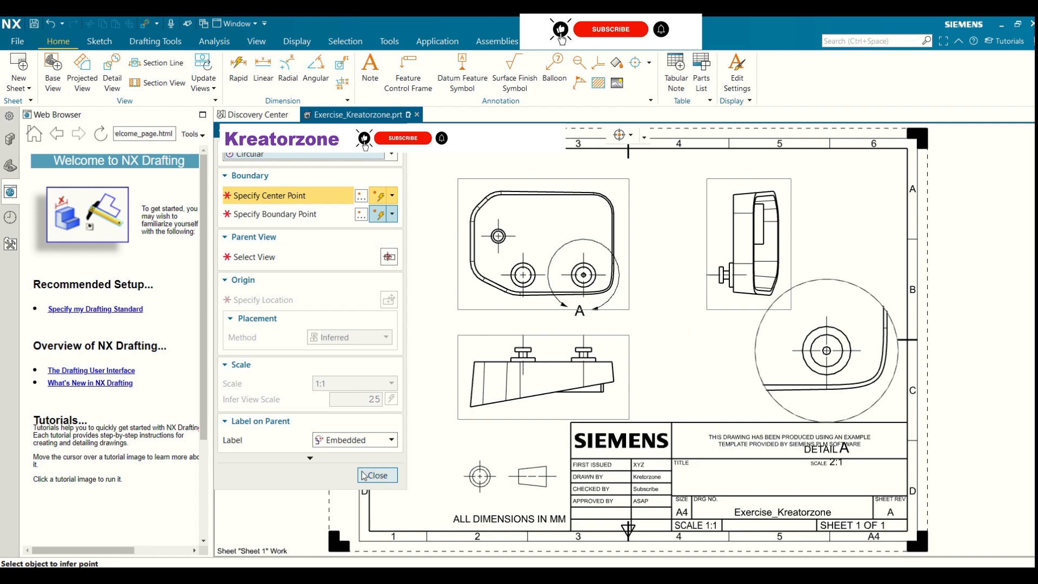
click(377, 476)
scroll(566, 325, down, 3)
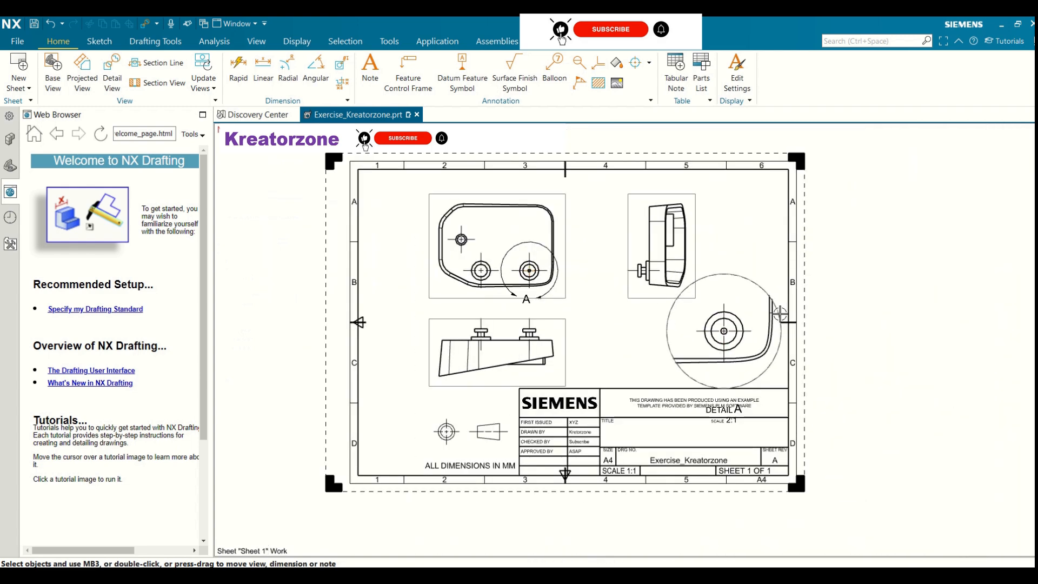
Move the detail view's label above the detail circle and the parent callout letter A to the top of its boundary circle
click(734, 420)
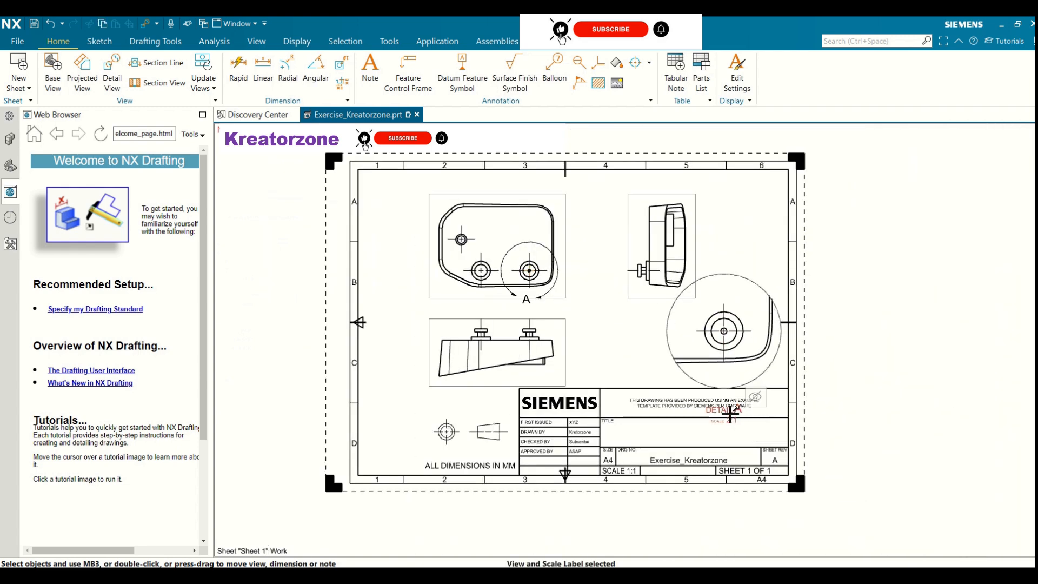
drag(731, 414, 722, 252)
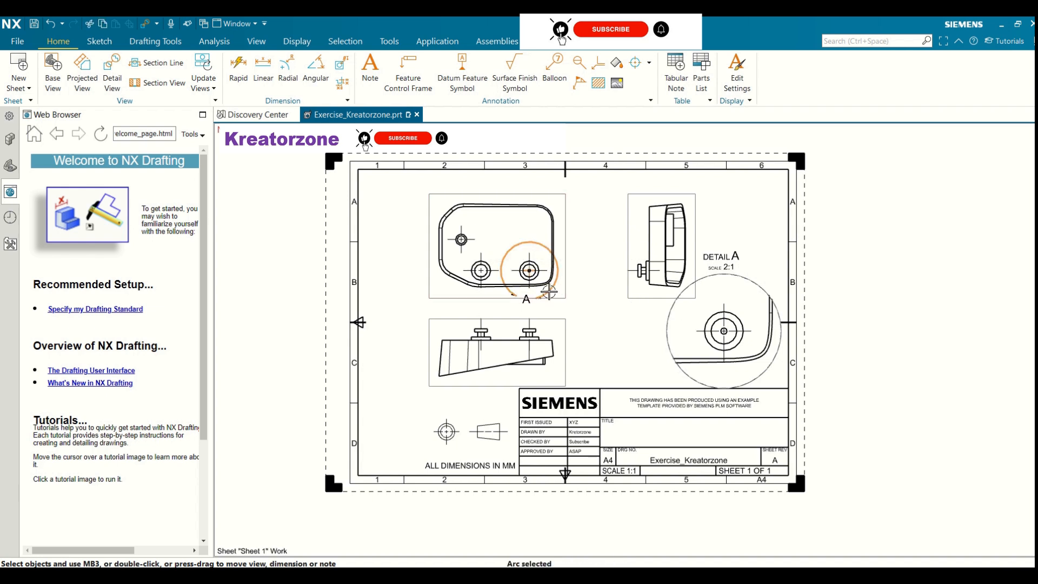
drag(542, 295, 530, 241)
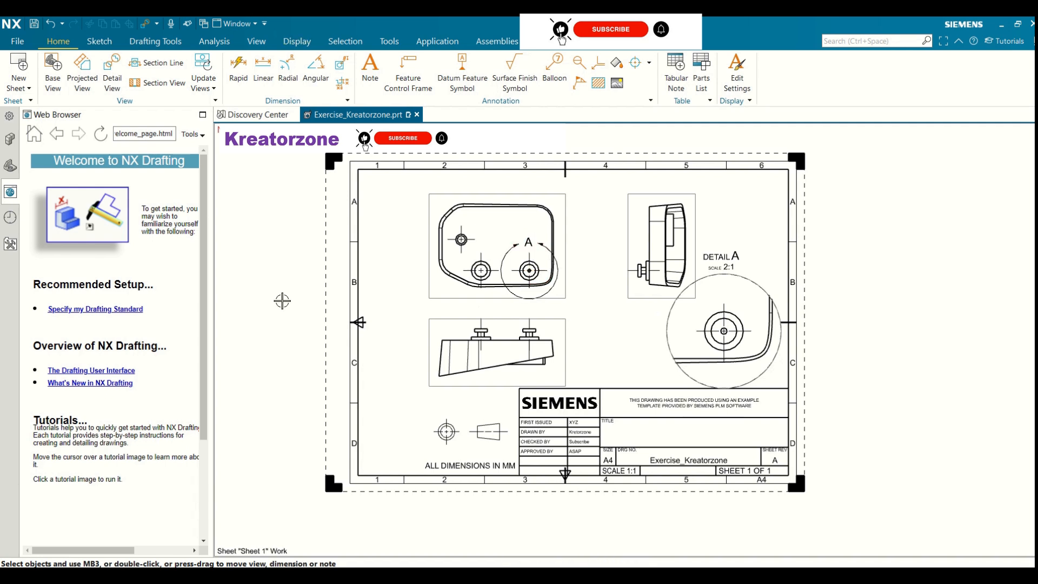
Shift the top view with its aligned lower view to the left, and raise the top and side views slightly
click(430, 199)
drag(430, 199, 378, 189)
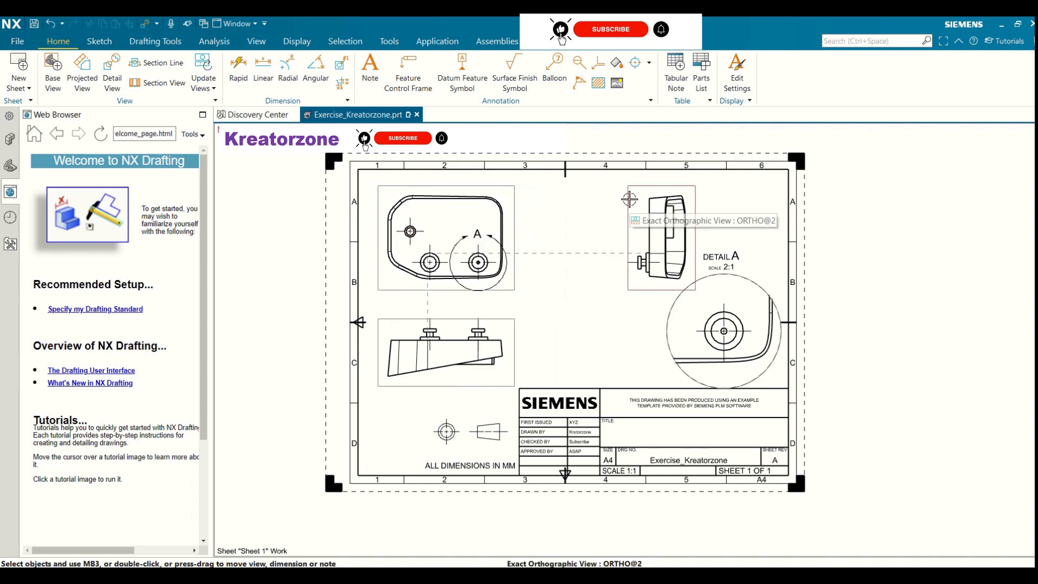
mouse_move(631, 199)
mouse_down()
mouse_move(598, 195)
mouse_move(656, 199)
mouse_move(632, 192)
mouse_up()
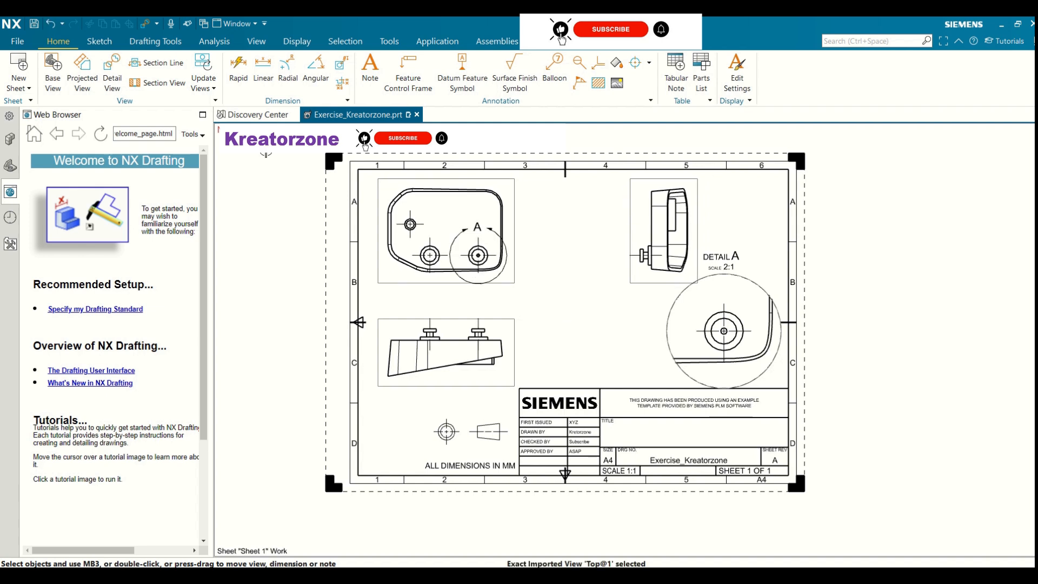
Create a dynamic Simple/Stepped section view from a vertical cut through the side view, placed between the top and side views
click(155, 84)
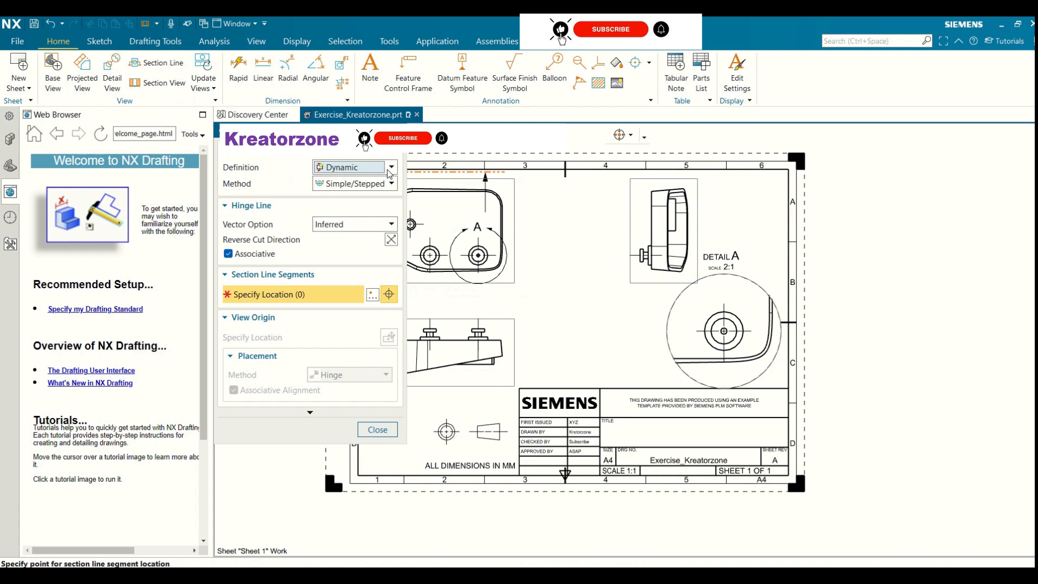
click(390, 170)
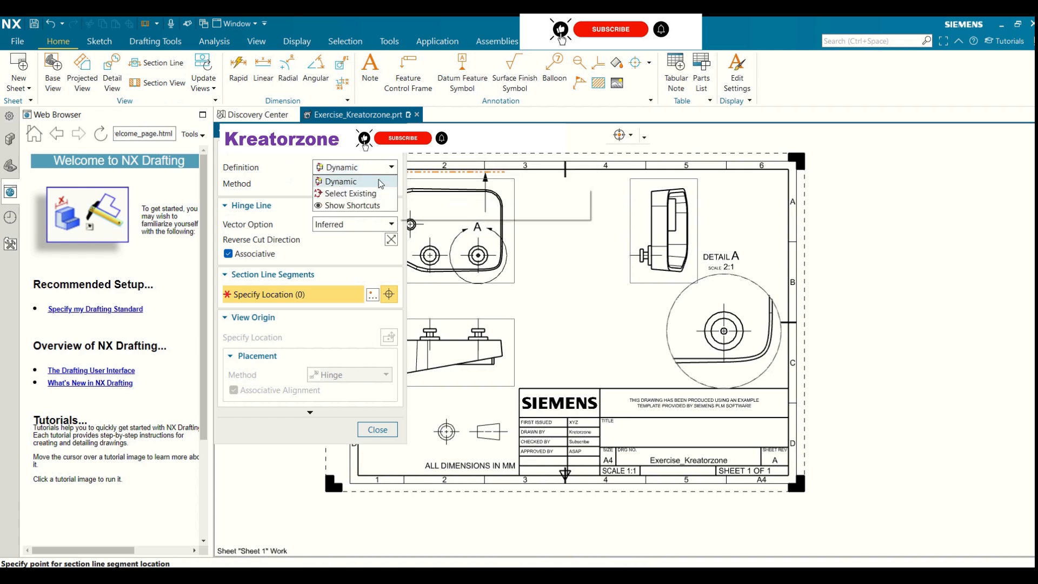
click(368, 171)
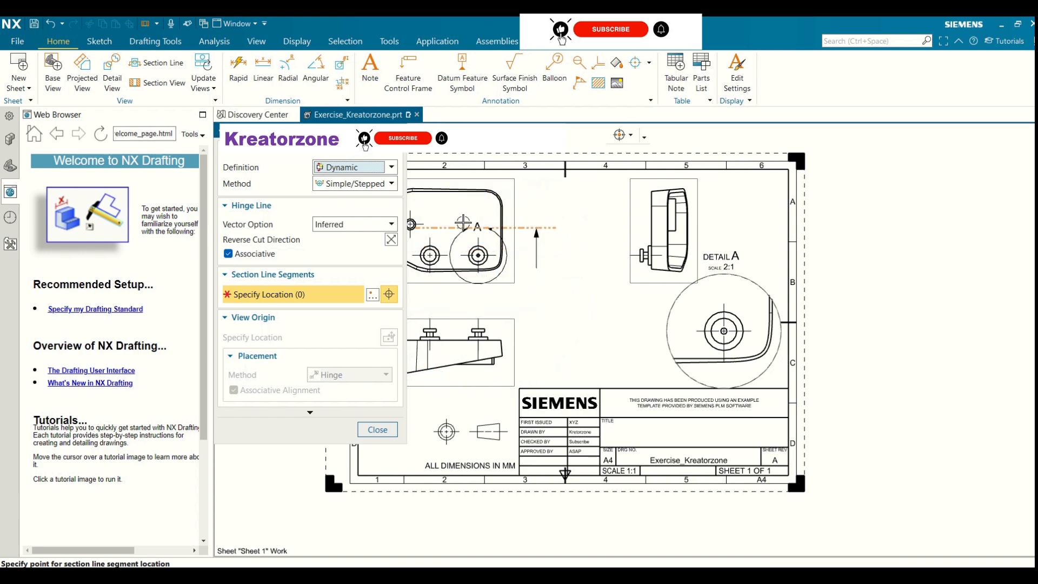
click(680, 212)
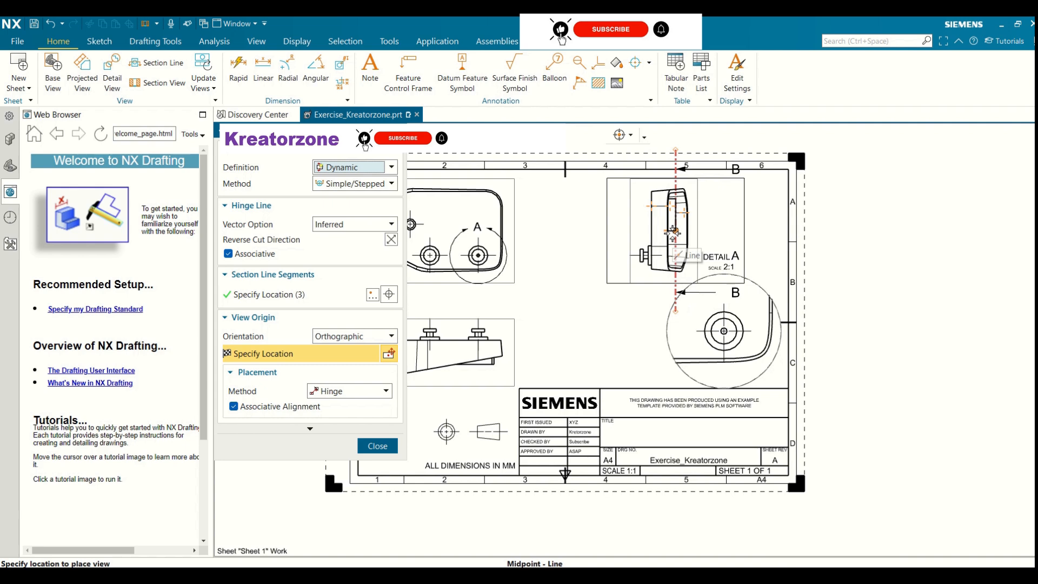
click(673, 233)
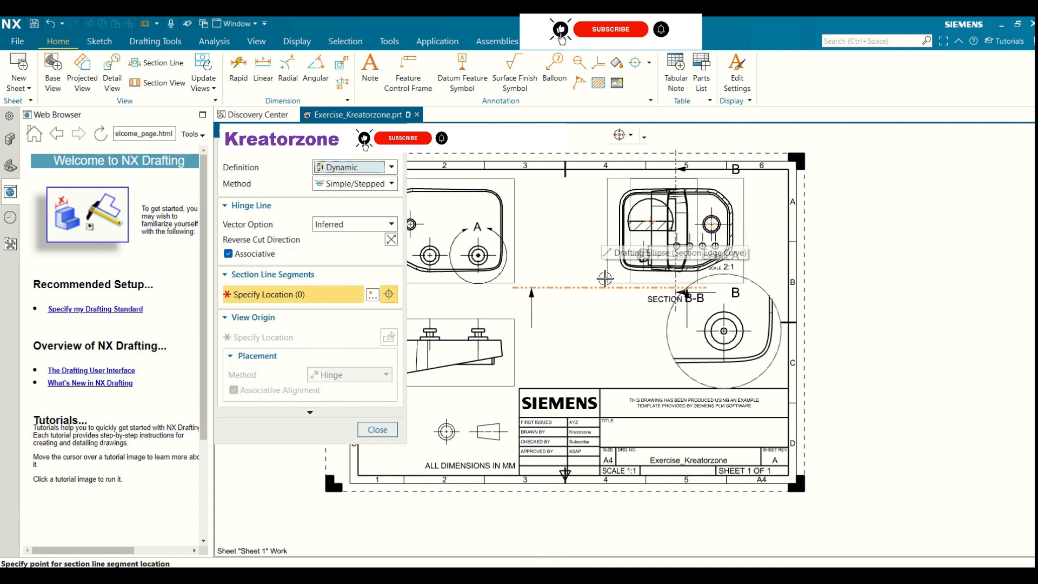
click(377, 430)
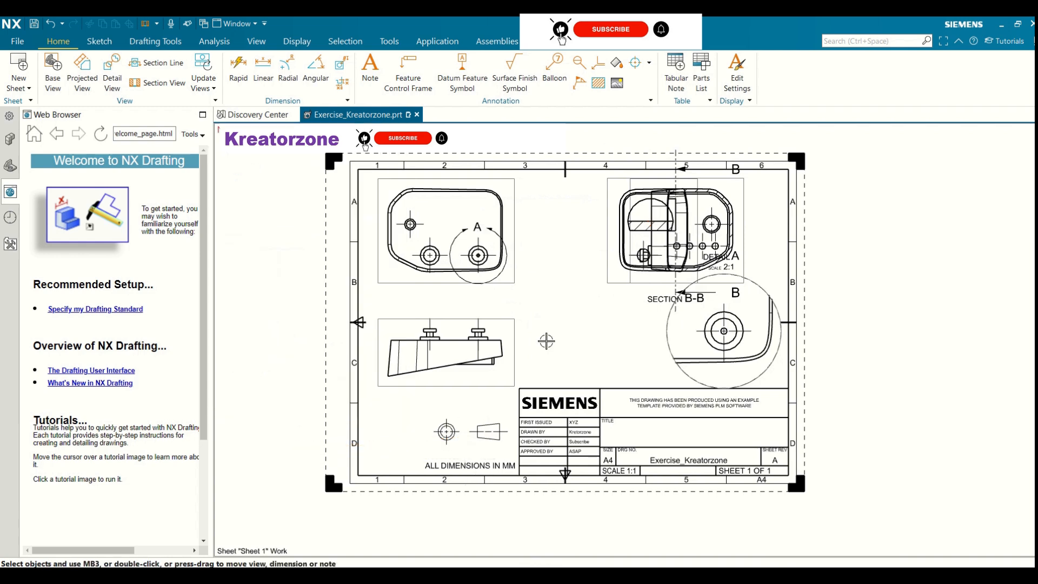
drag(610, 281, 508, 279)
click(712, 316)
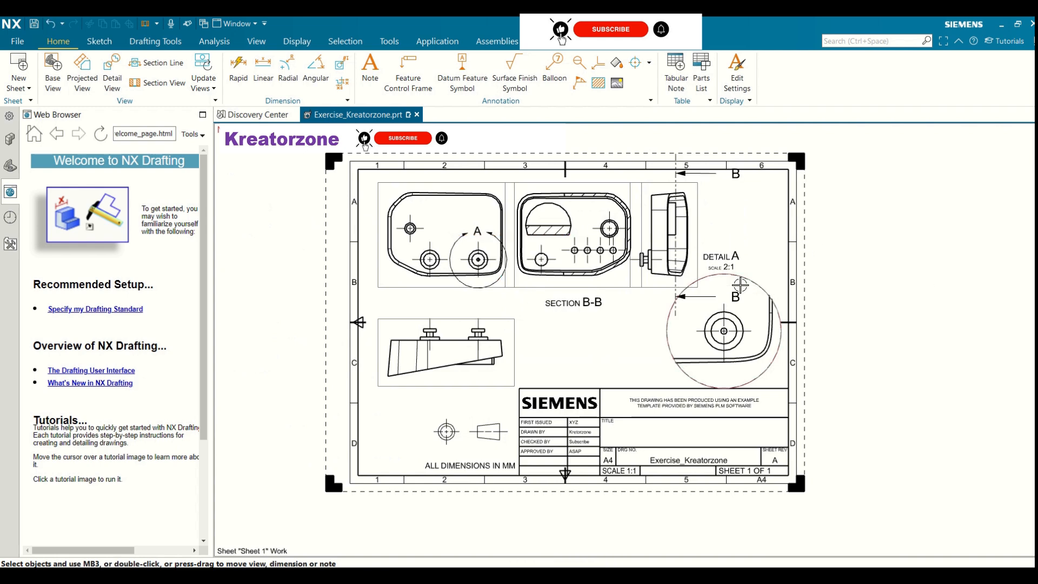
Delete detail view A and shift the side view with its aligned views down, placing the side view farther right
click(740, 285)
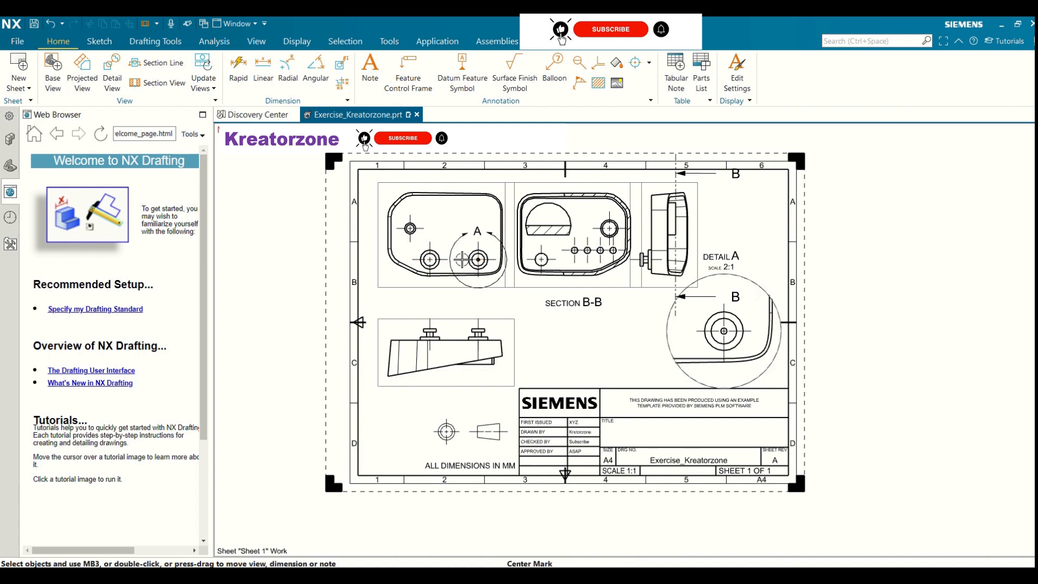
click(749, 282)
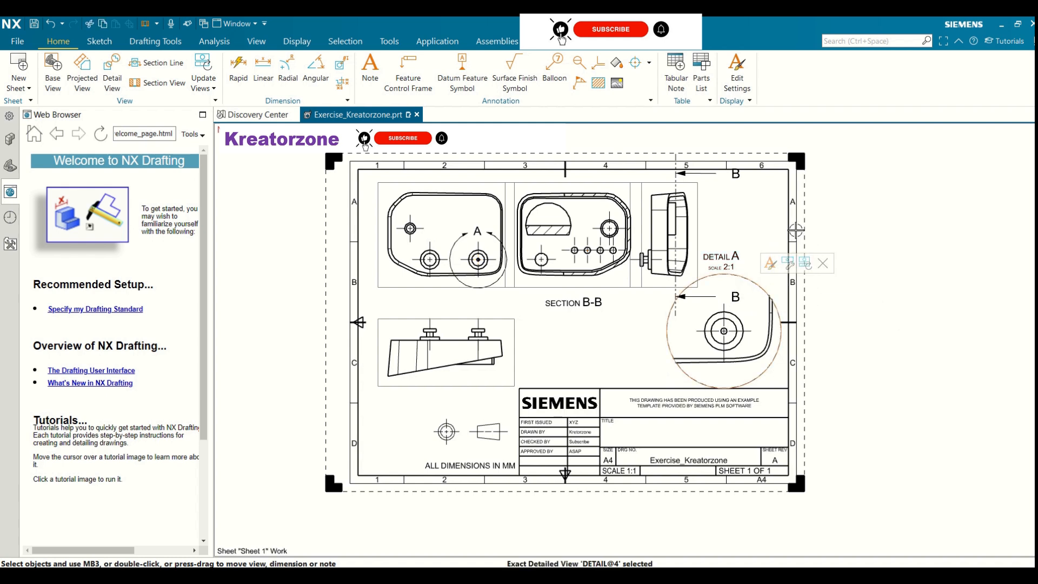
key(Delete)
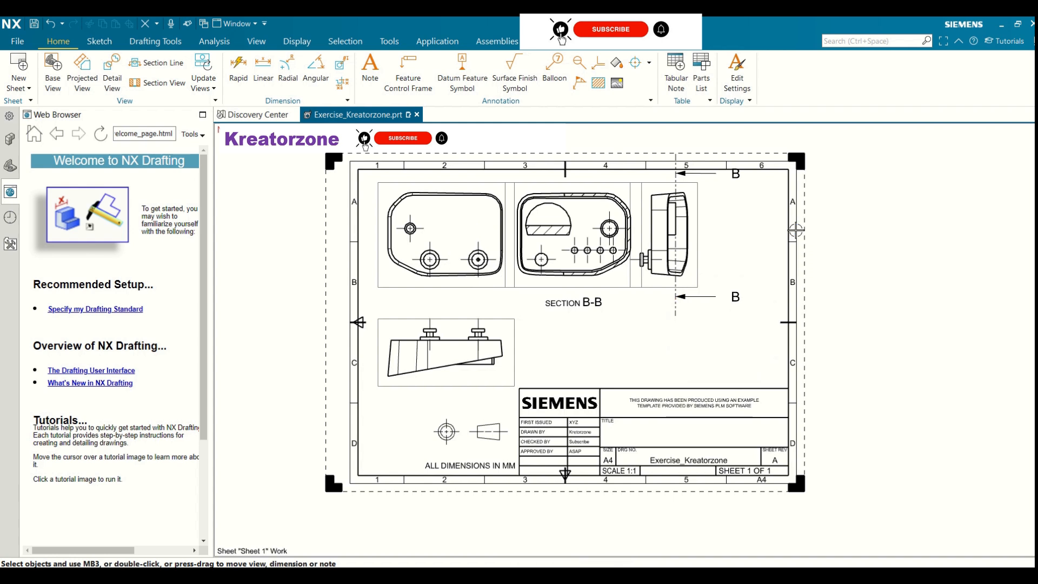
click(699, 246)
mouse_move(699, 246)
mouse_down()
mouse_move(733, 255)
mouse_move(730, 285)
mouse_move(733, 267)
mouse_up()
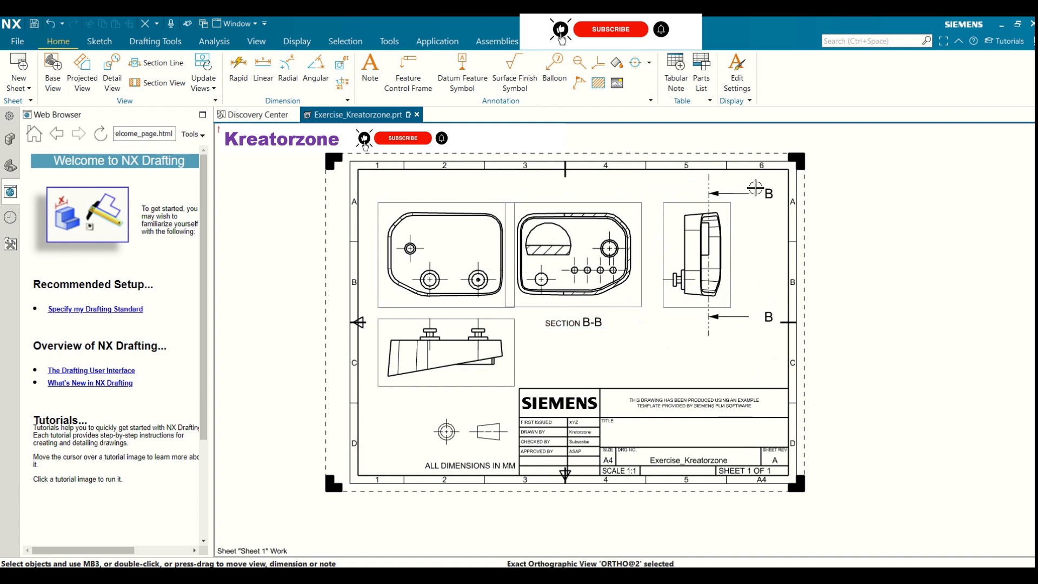
Set the tolerance frame height factor to 3 for the SECTION B-B label and for the lower section line letter B
double_click(594, 326)
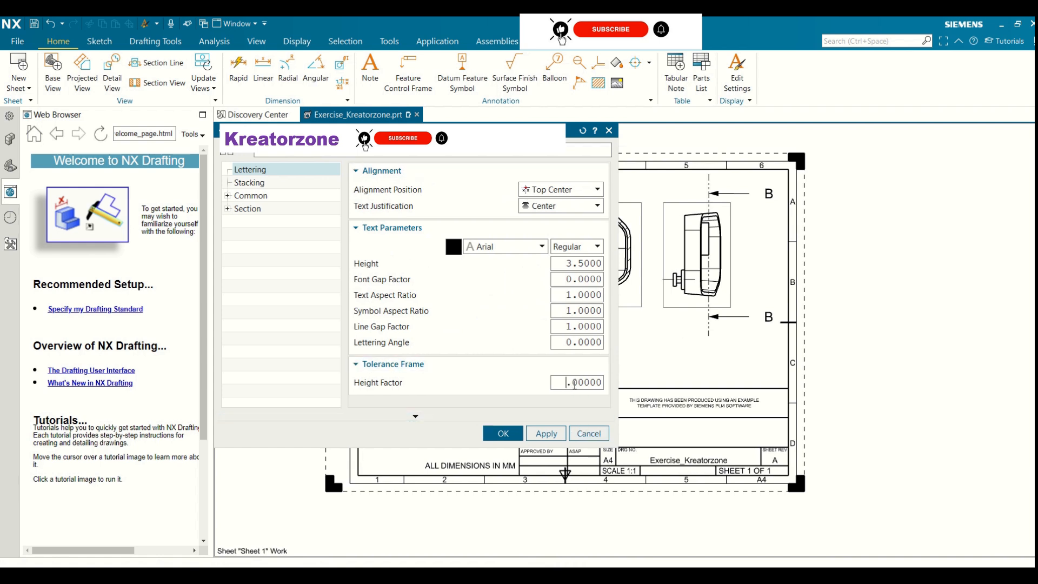
text(3)
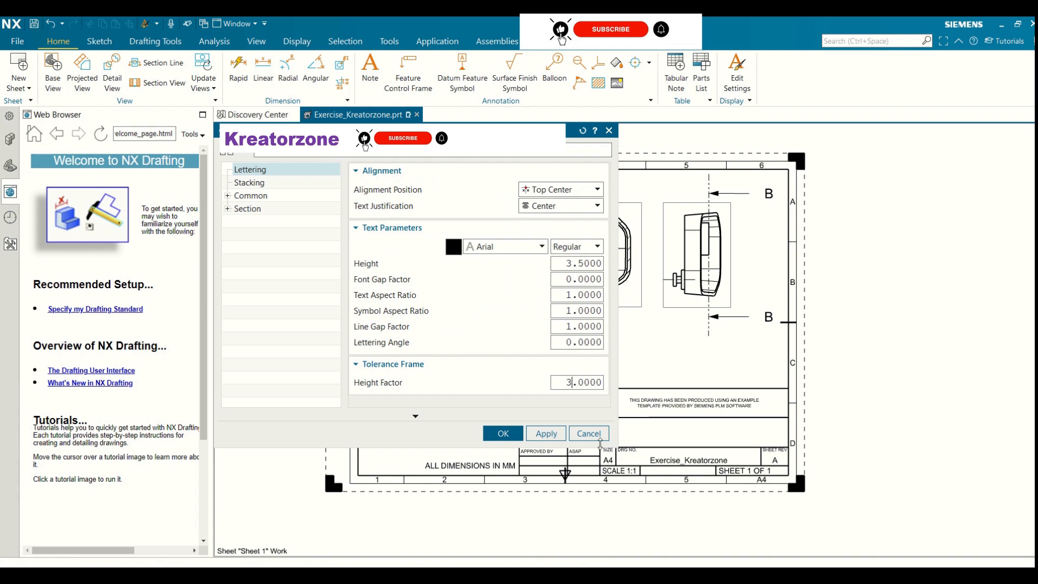
click(503, 434)
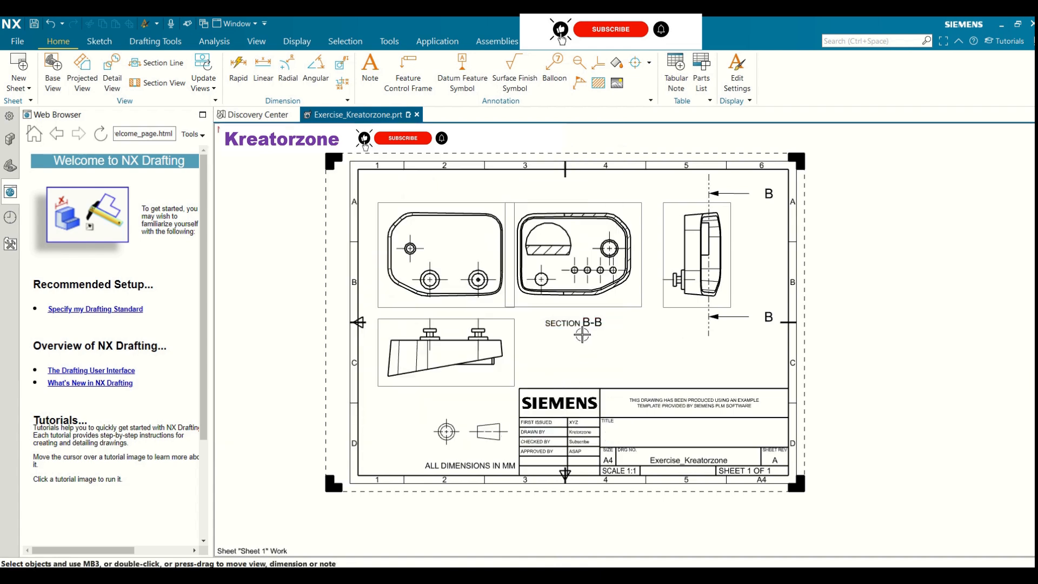
double_click(768, 316)
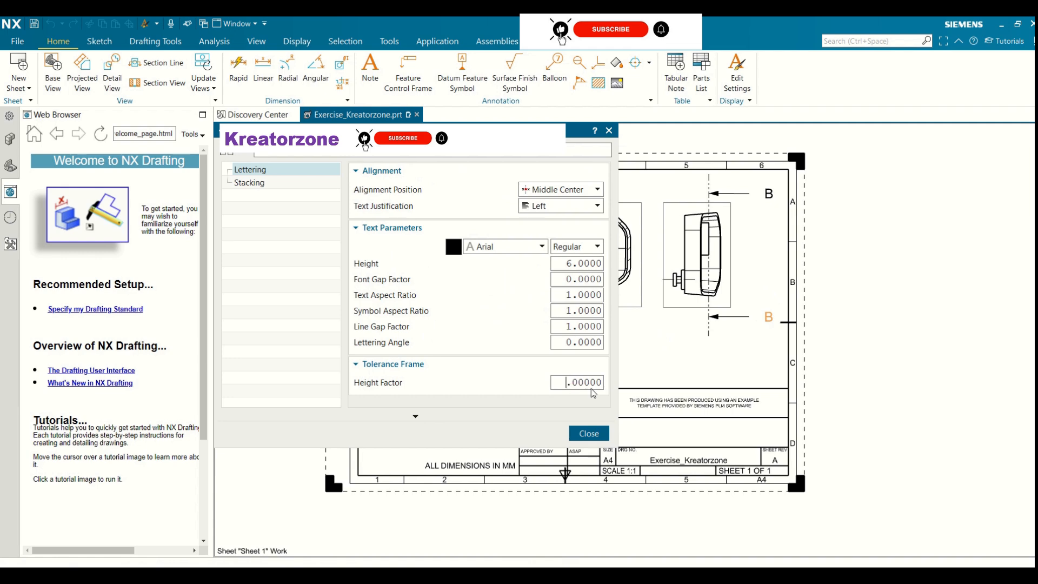
text(3)
click(589, 433)
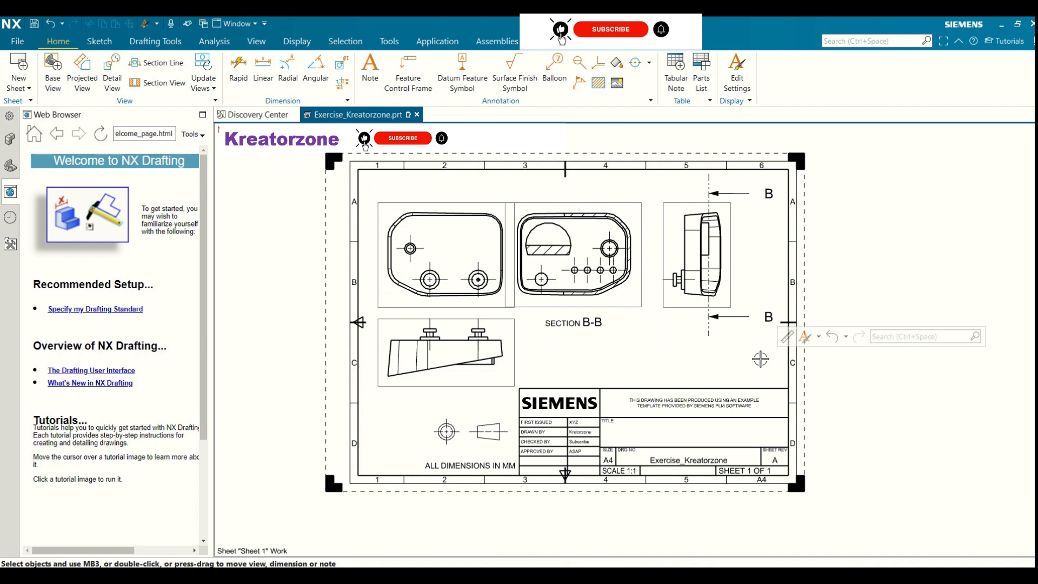
Delete section view B-B together with its section line on the side view
scroll(760, 359, up, 1)
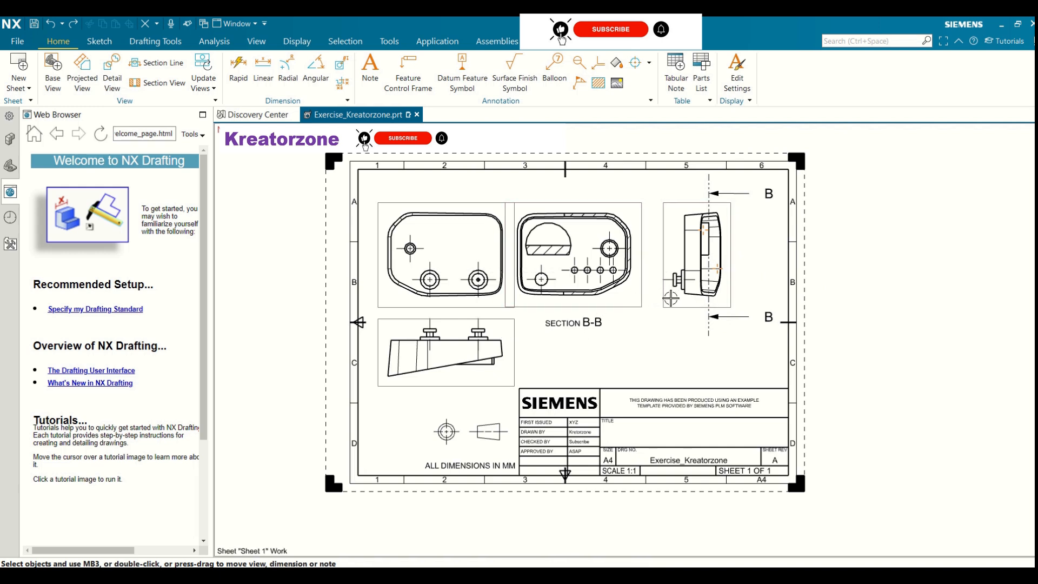
click(619, 205)
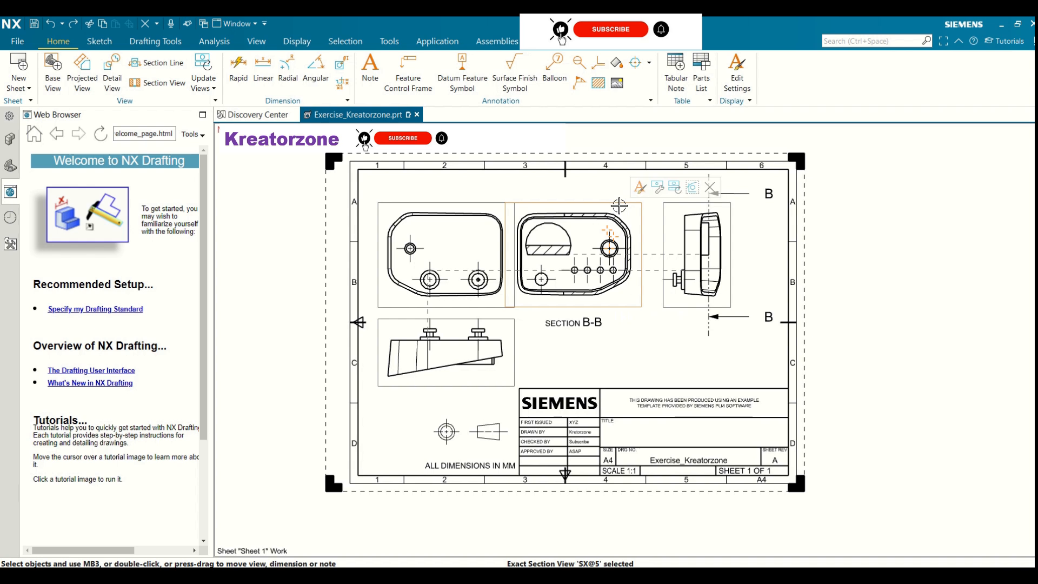
key(Delete)
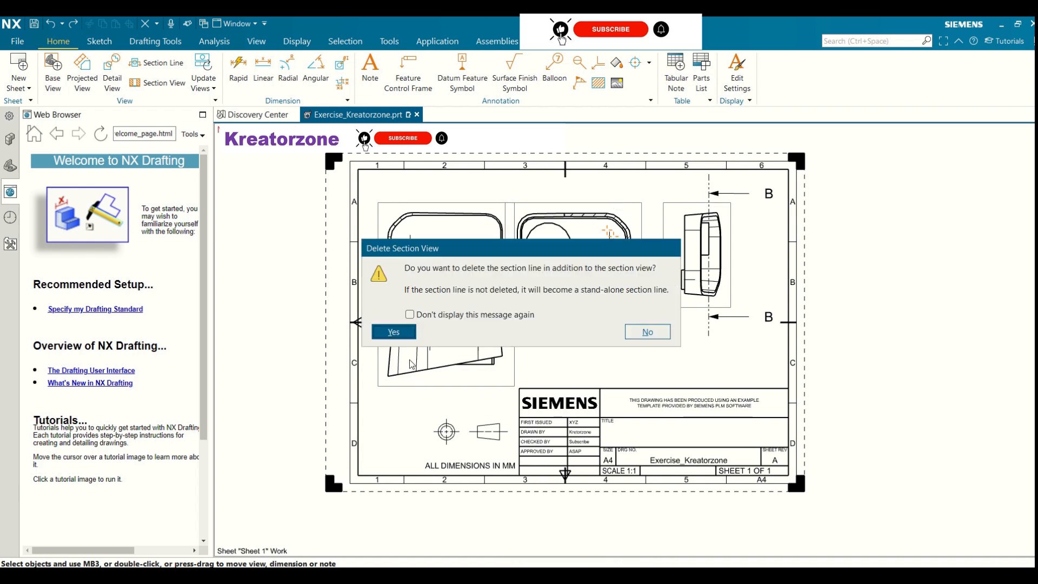
click(394, 332)
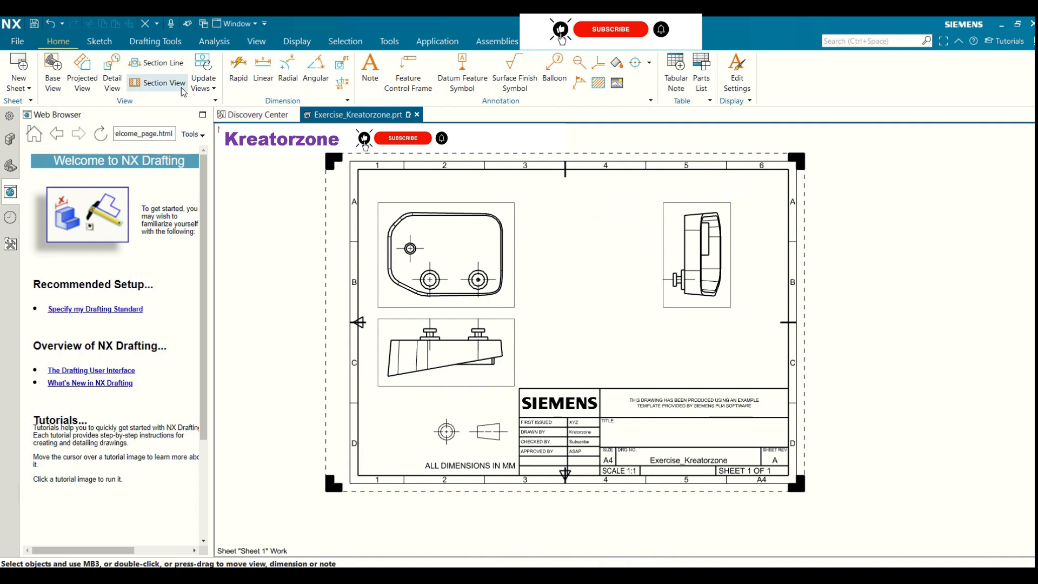
Sketch a stand-alone section line profile on the lower projected view, stepping down between the bosses, across to the right, and down past the part
click(162, 63)
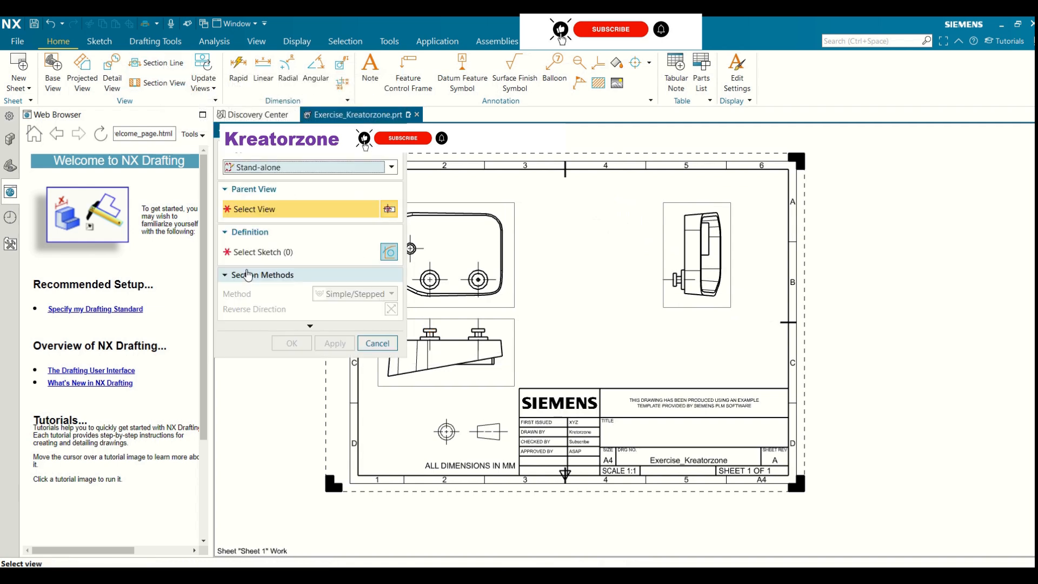
click(268, 169)
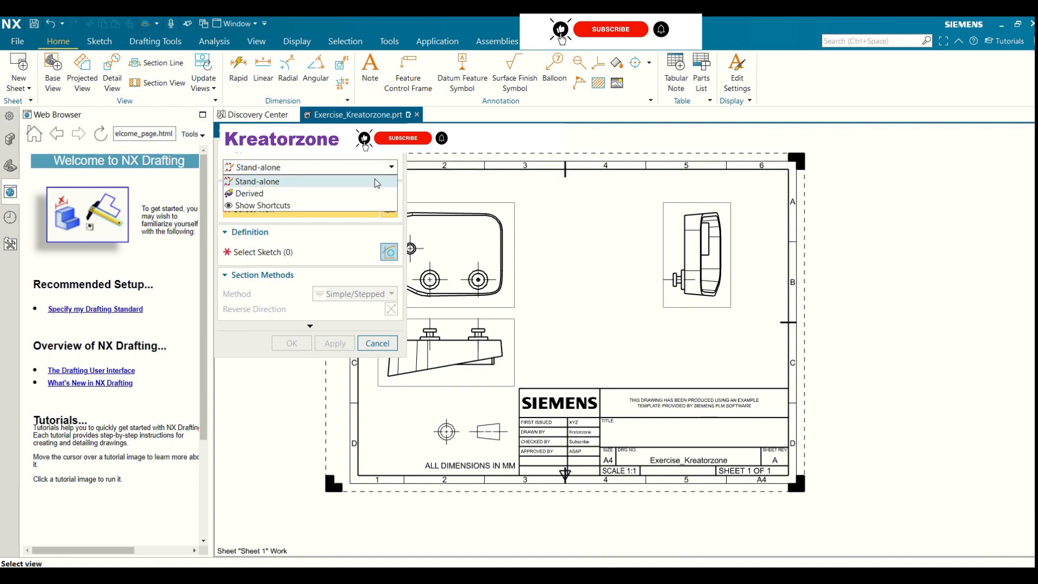
click(284, 183)
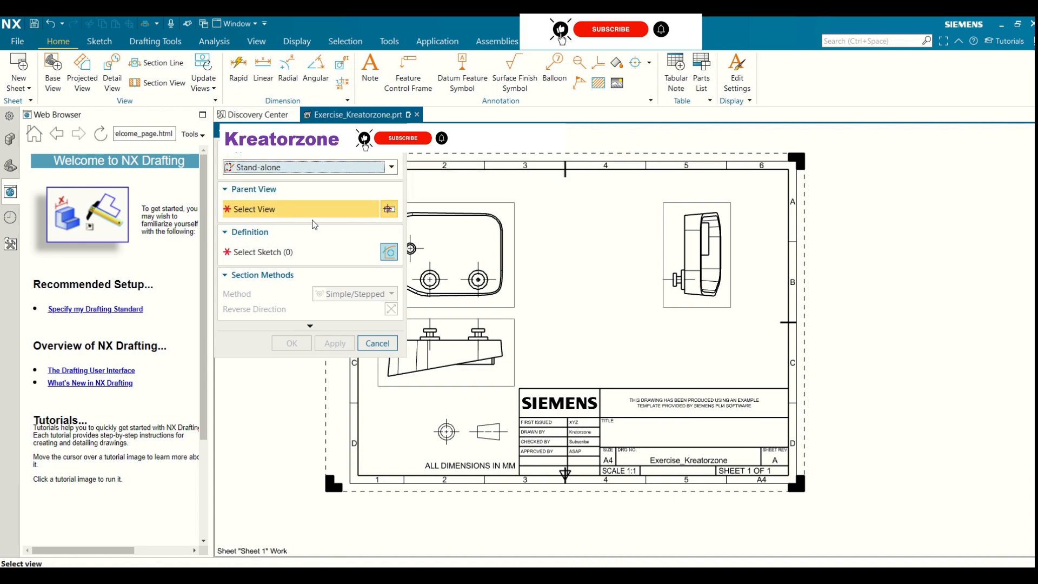
click(507, 321)
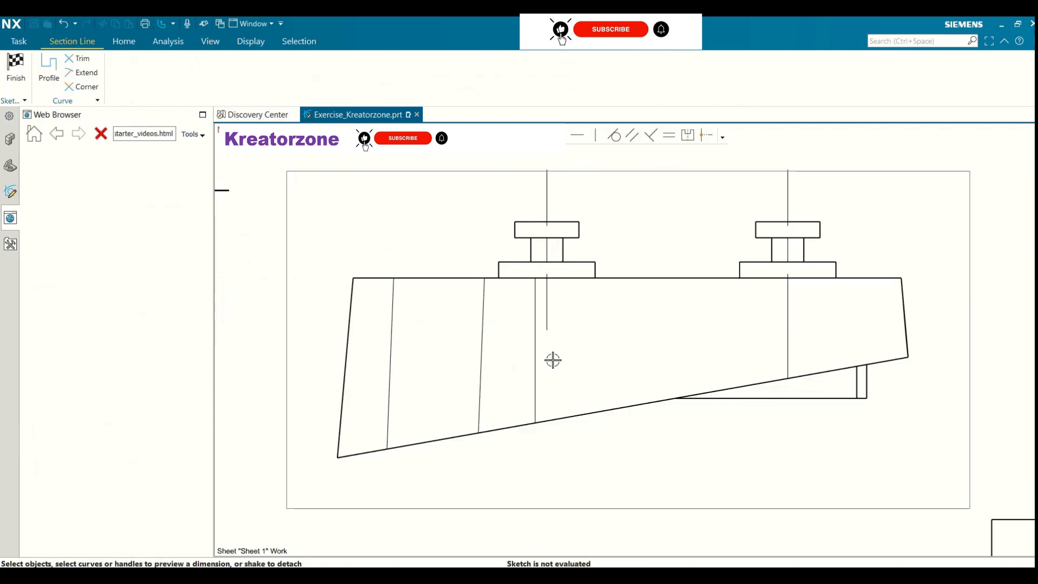
click(40, 79)
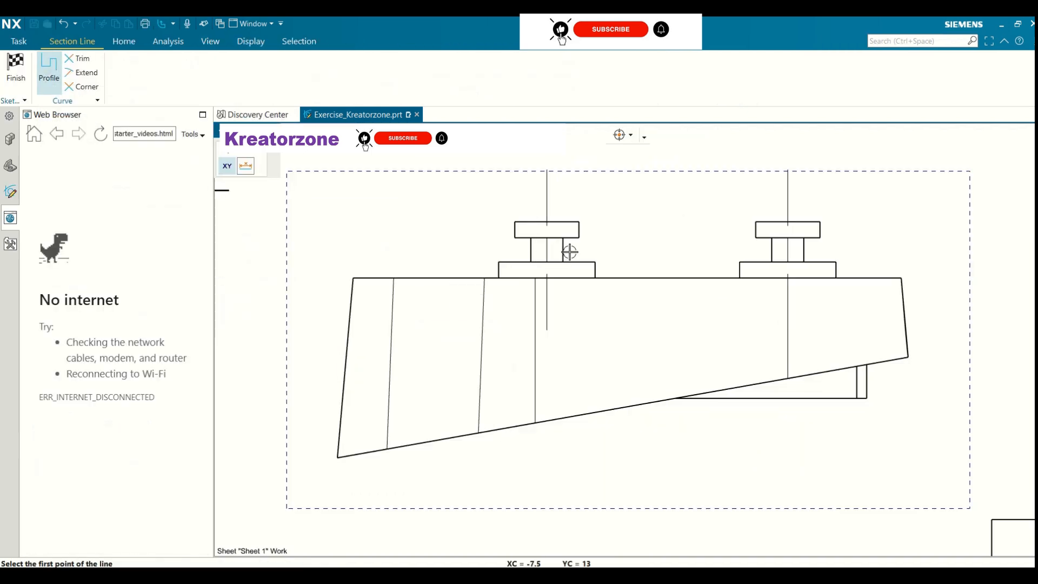
click(639, 206)
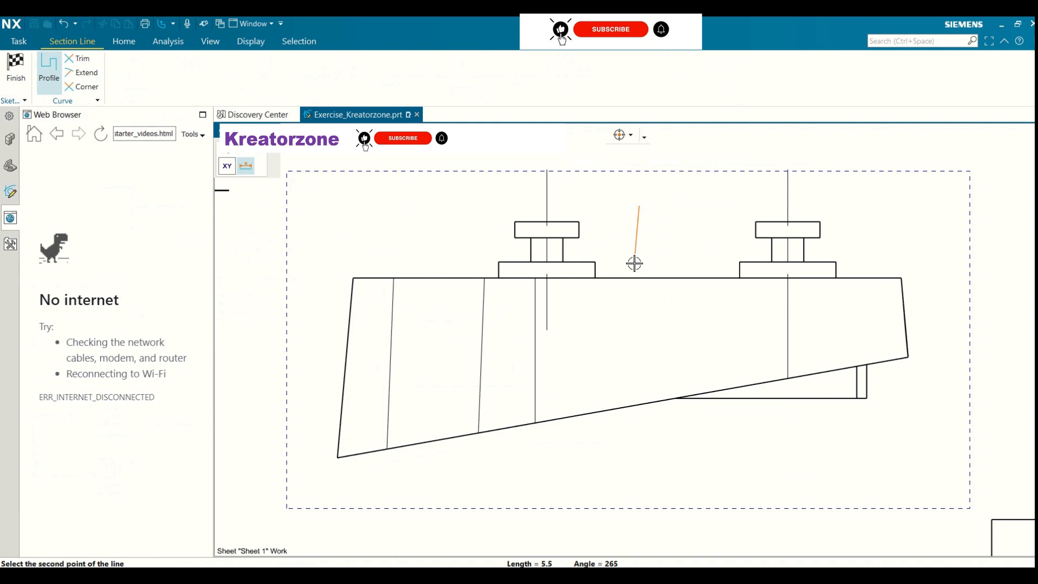
click(640, 313)
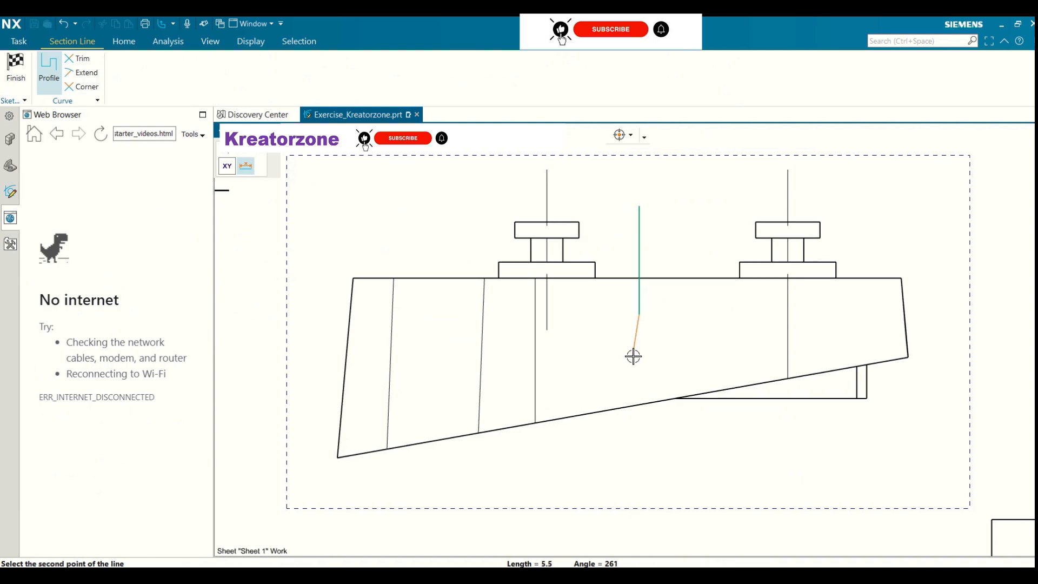
click(727, 314)
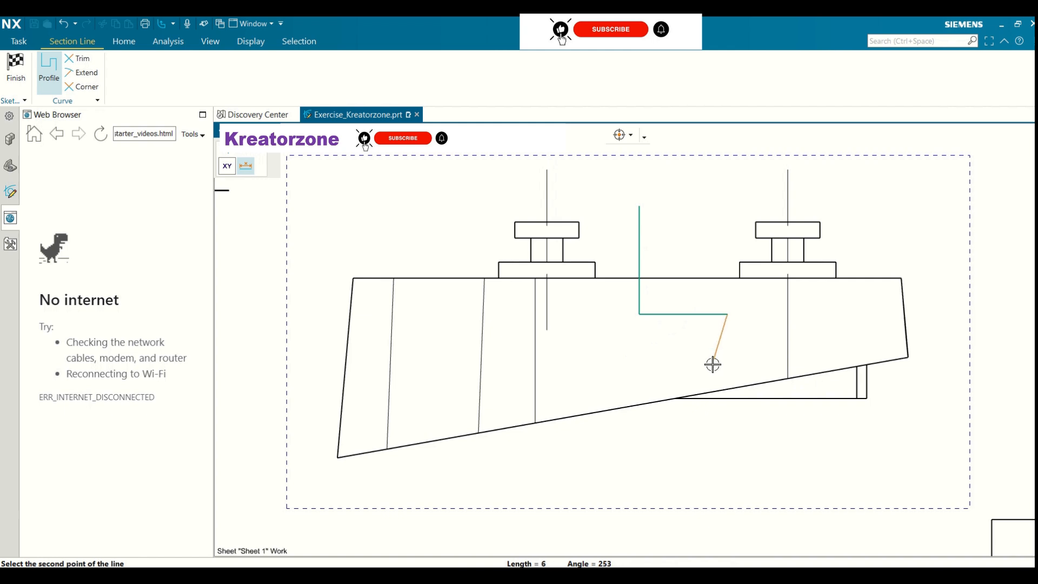
click(728, 465)
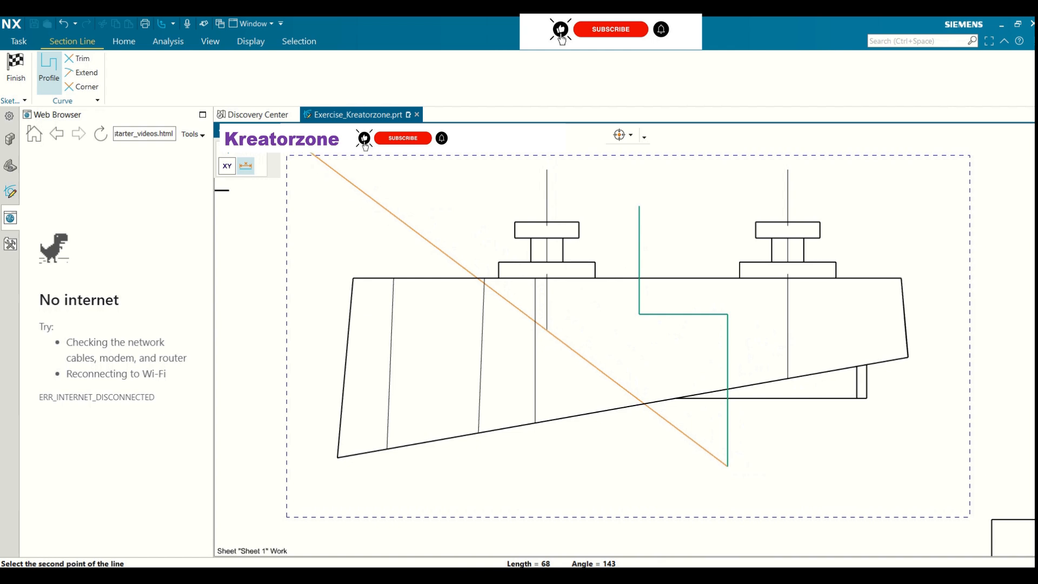
key(Escape)
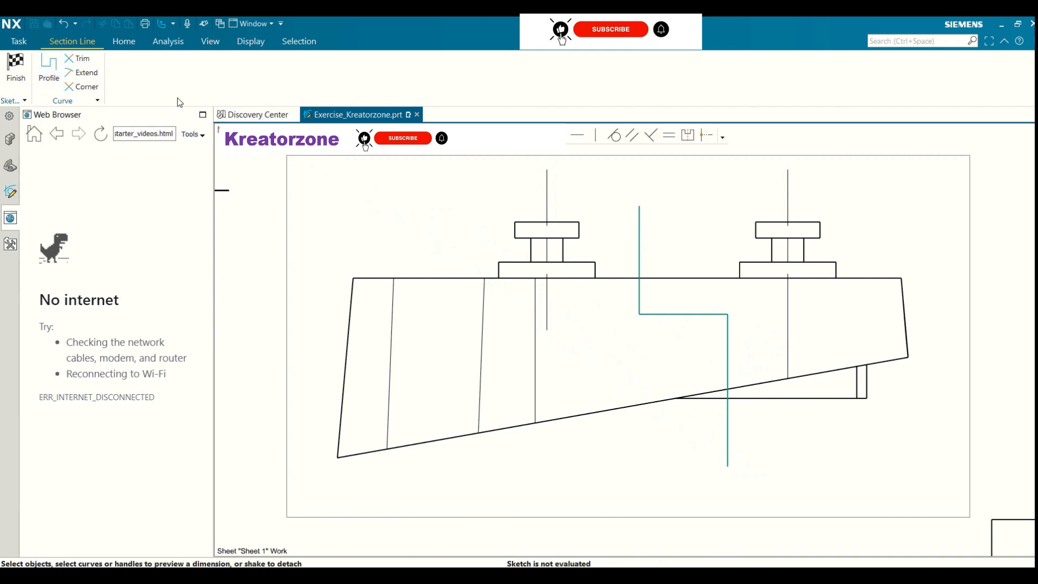
Finish the sketch and create the stand-alone section line on the lower projected view with the Simple/Stepped method
click(13, 70)
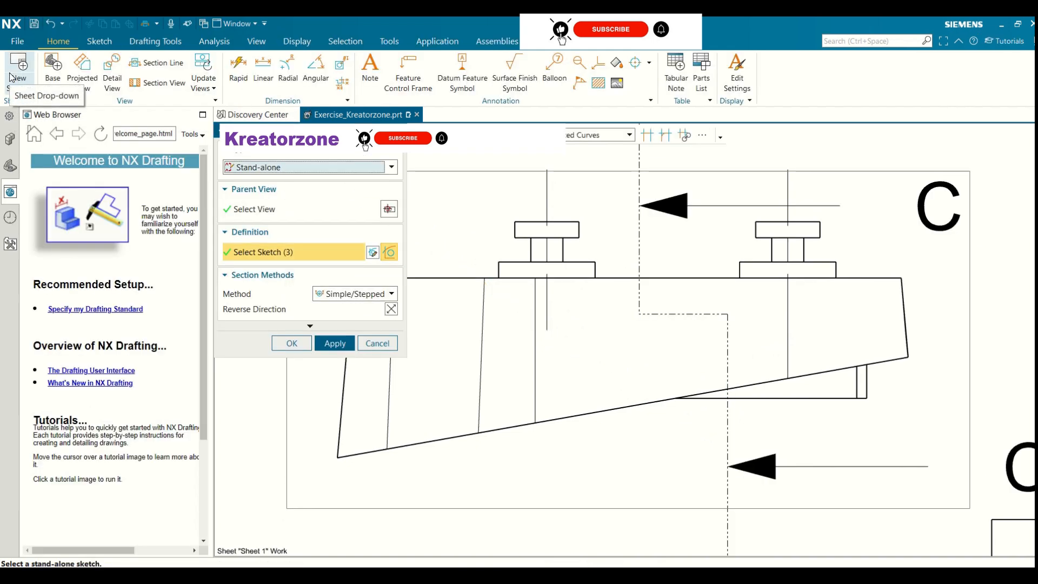
click(340, 347)
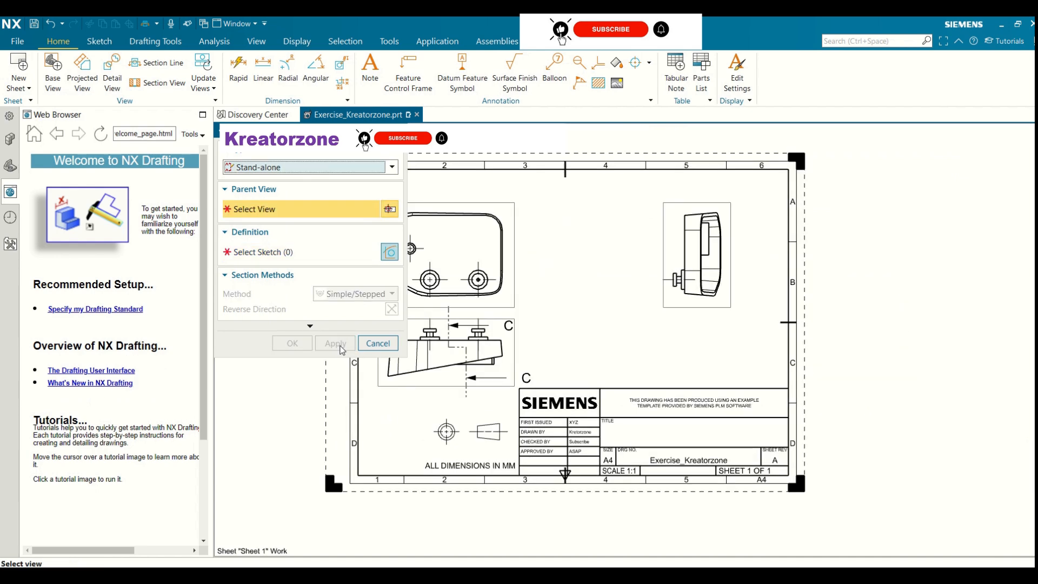
click(370, 344)
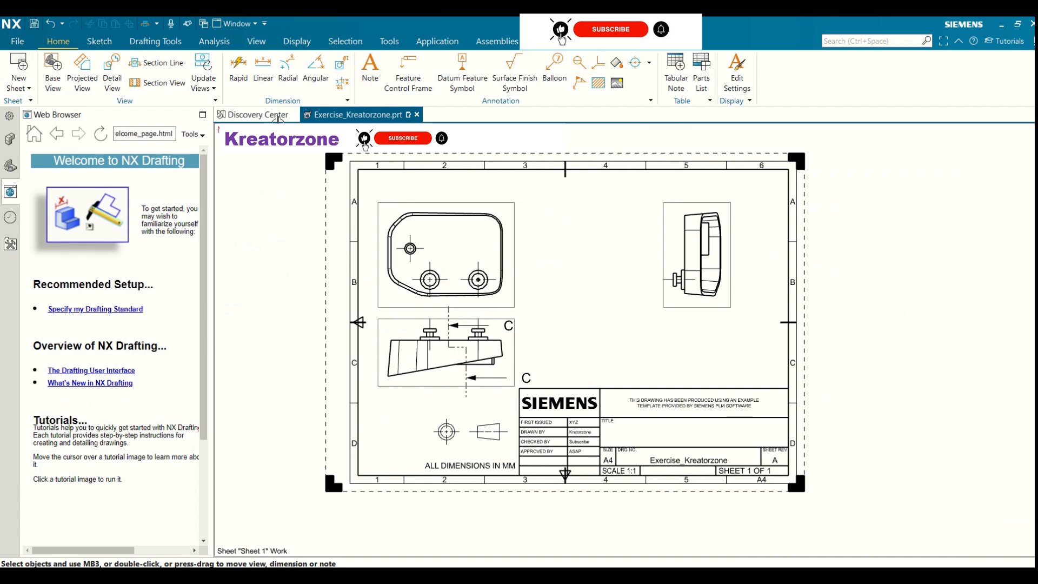
Create a section view from the existing stand-alone section line C and place it to the right of the lower projected view
click(172, 83)
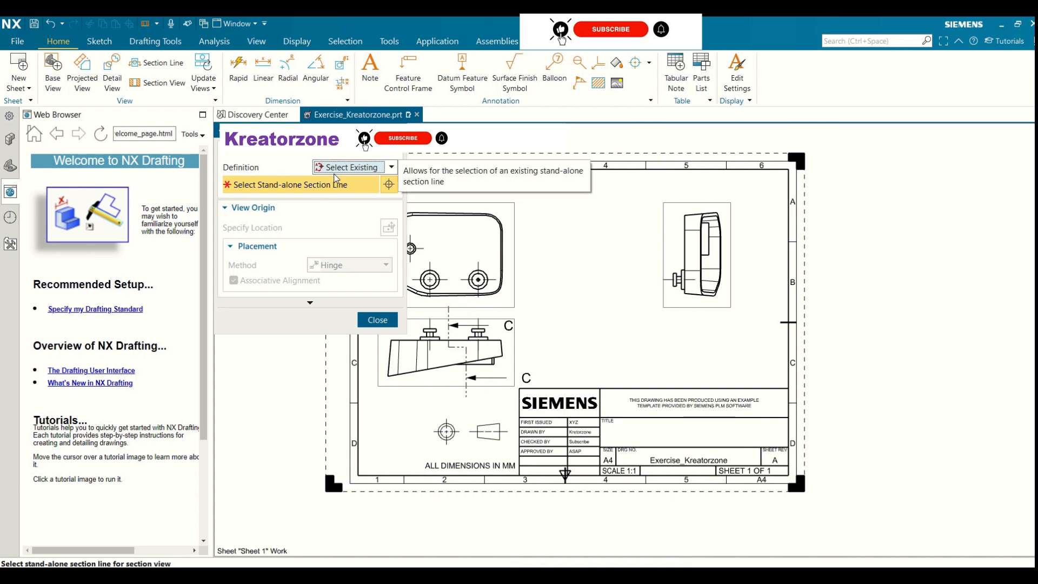
click(362, 168)
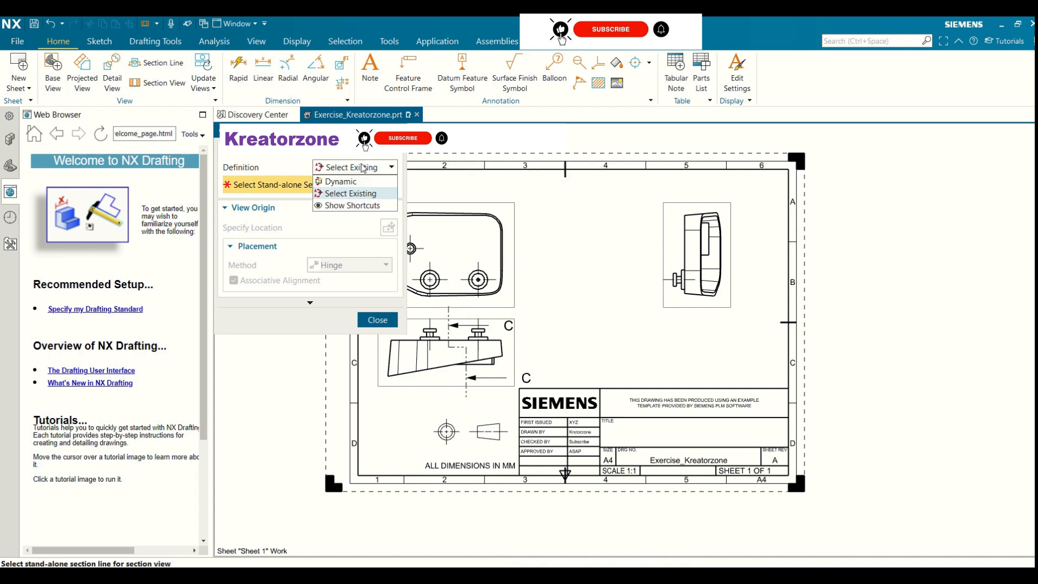
click(343, 193)
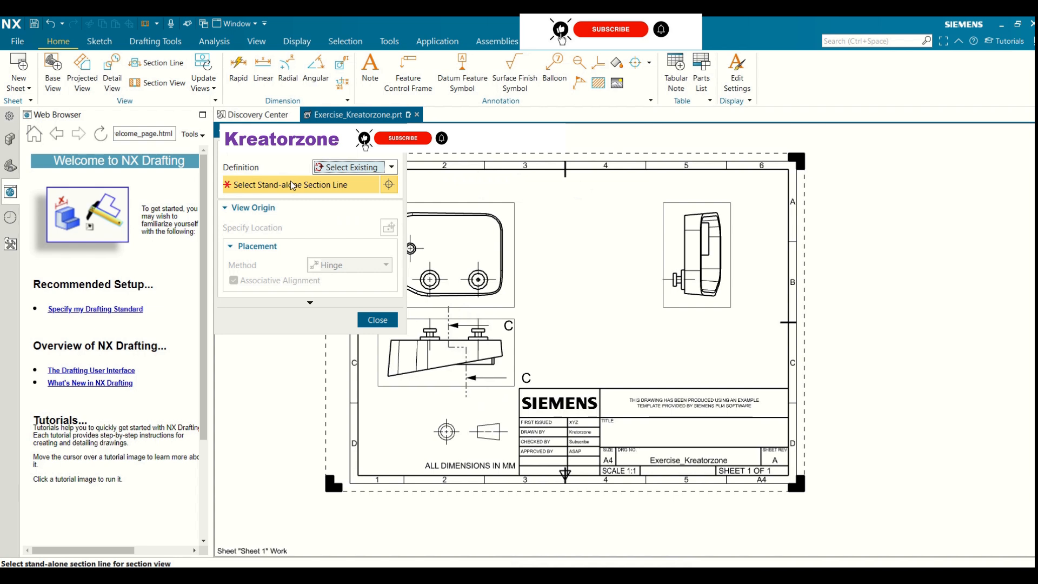
click(469, 382)
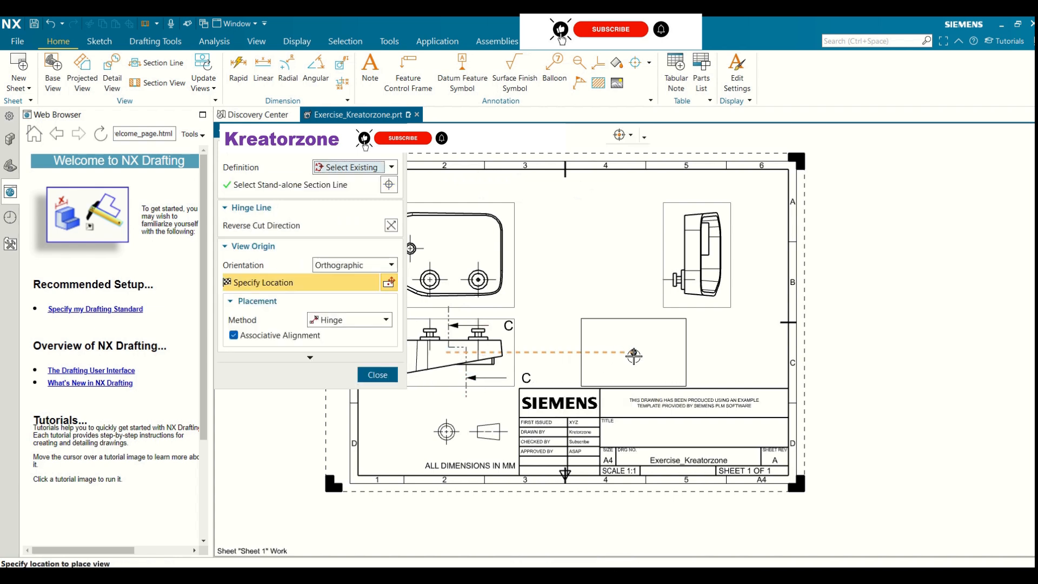
click(634, 356)
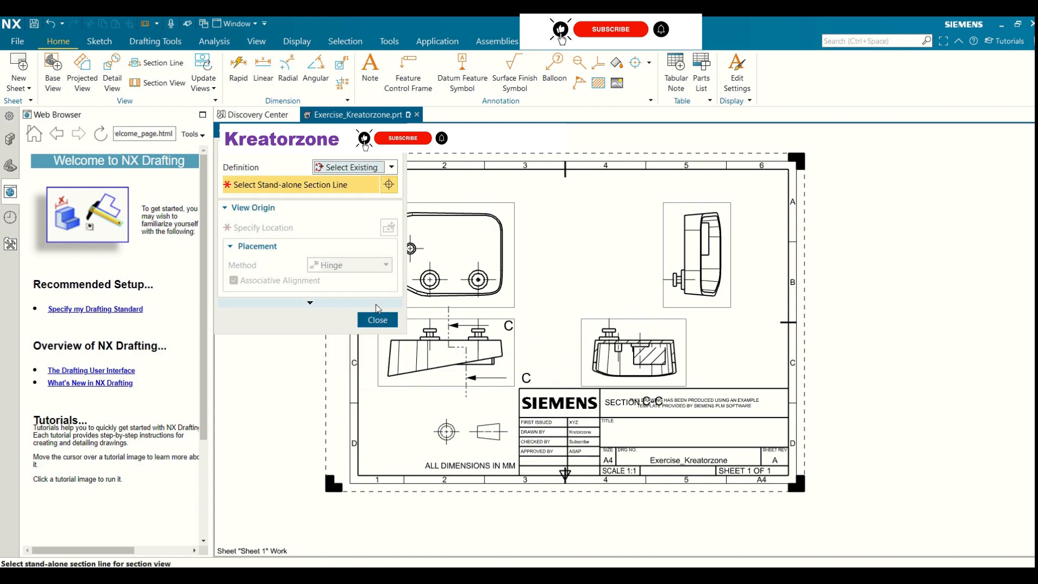
click(378, 321)
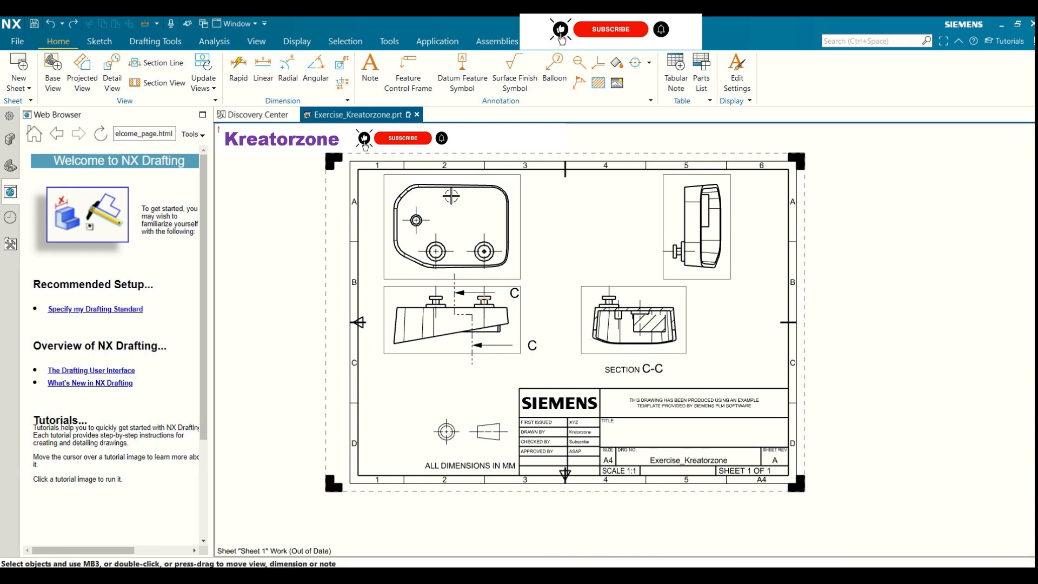
Add a rapid diameter dimension to the outer circle of the lower-right boss in the top view, placing its text outside the view
scroll(452, 196, up, 2)
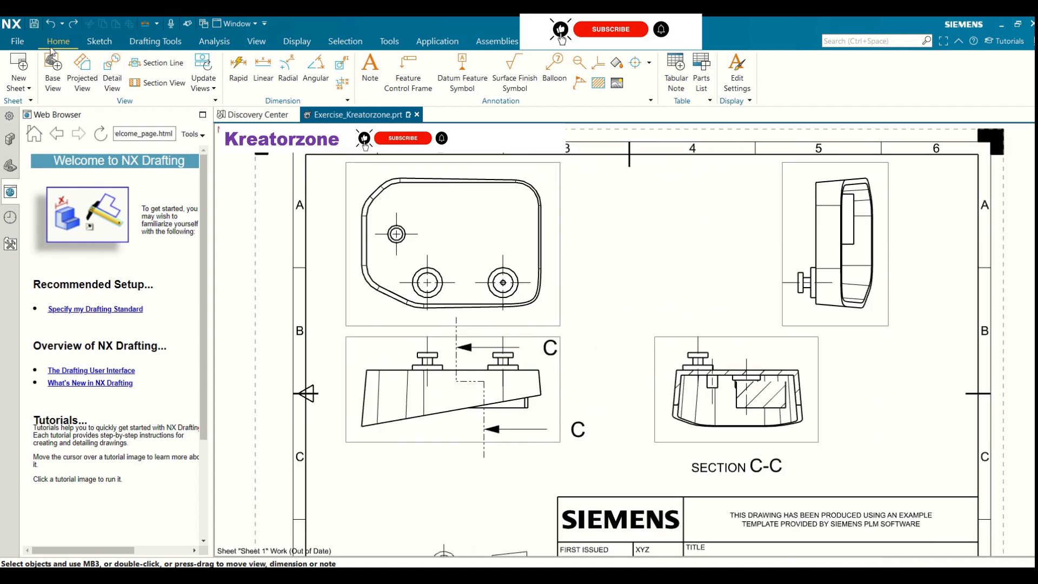
click(238, 66)
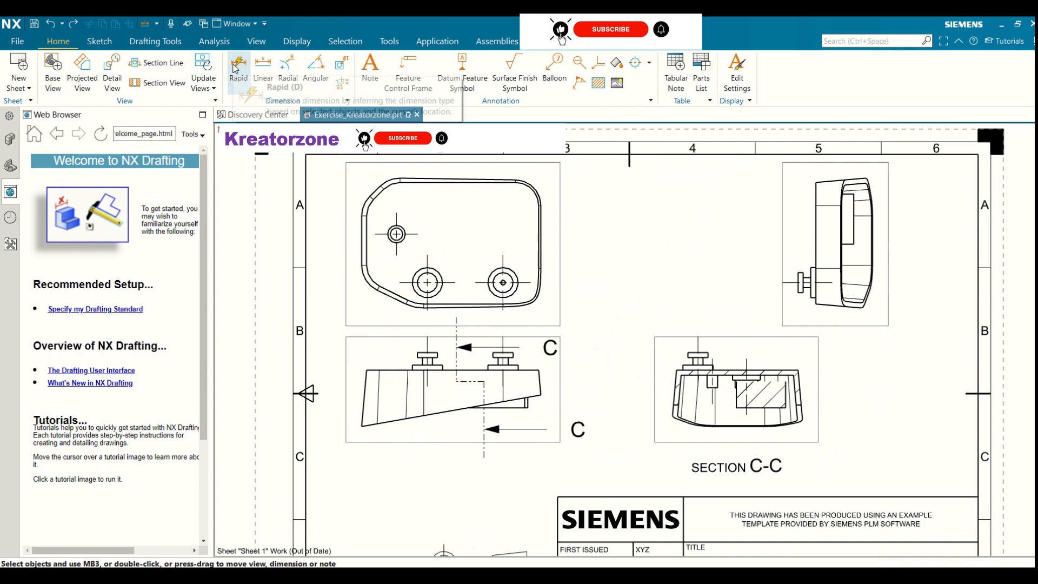
click(513, 271)
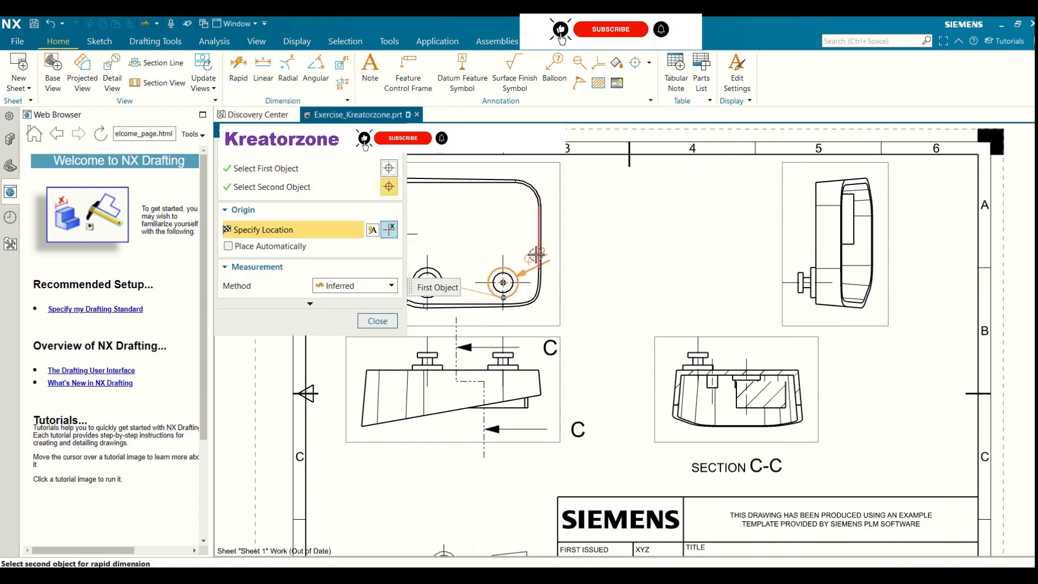
mouse_move(577, 230)
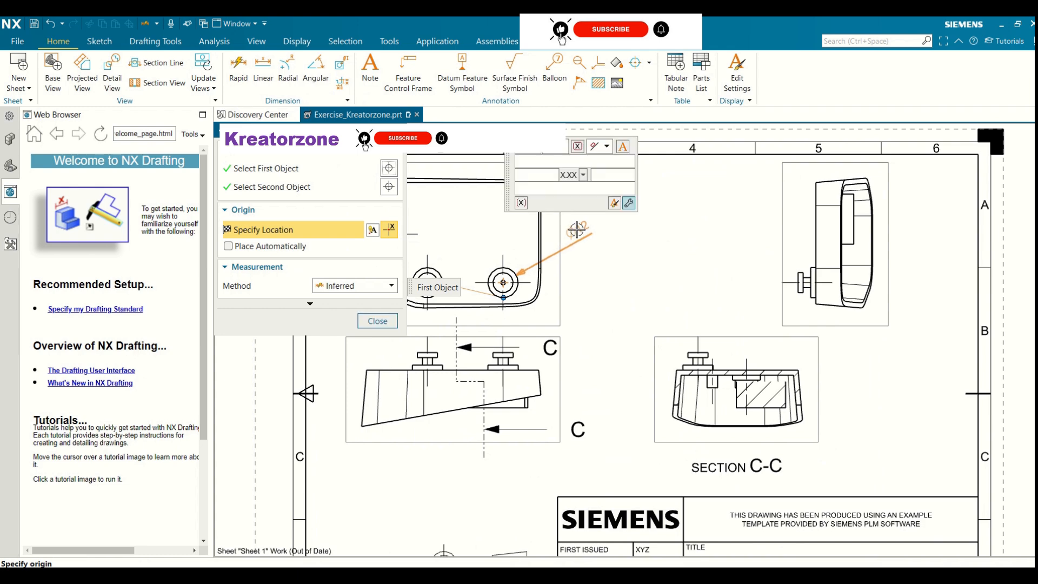
click(575, 229)
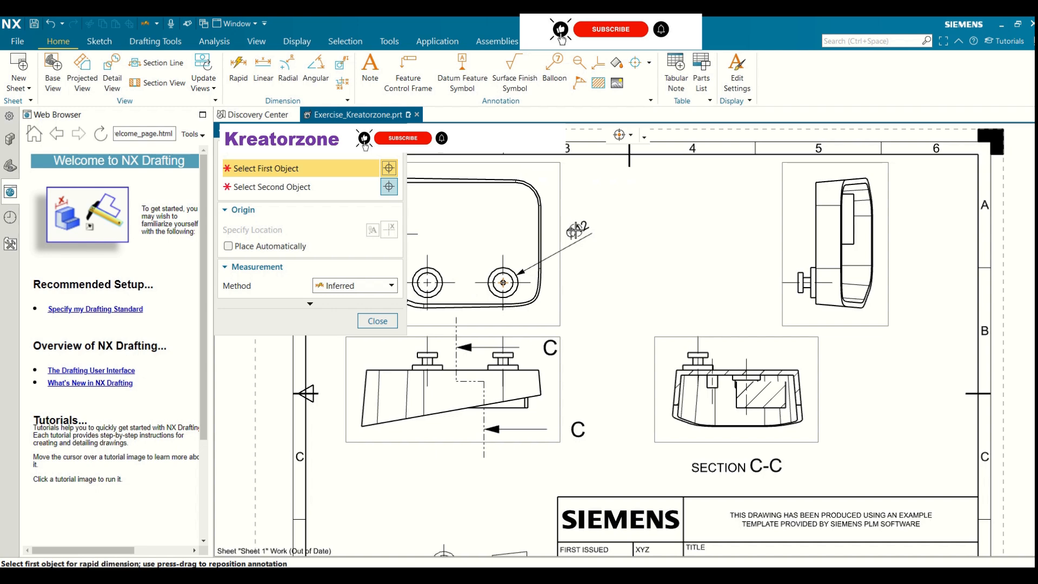
click(378, 321)
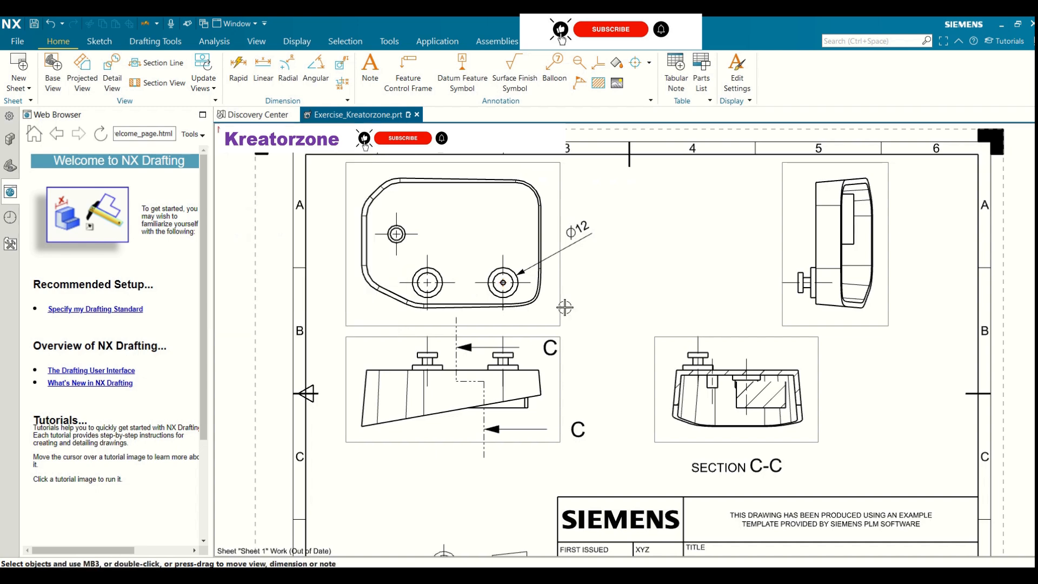
Shift the boss diameter dimension slightly down and set its text orientation to horizontal with a bent leader
click(584, 228)
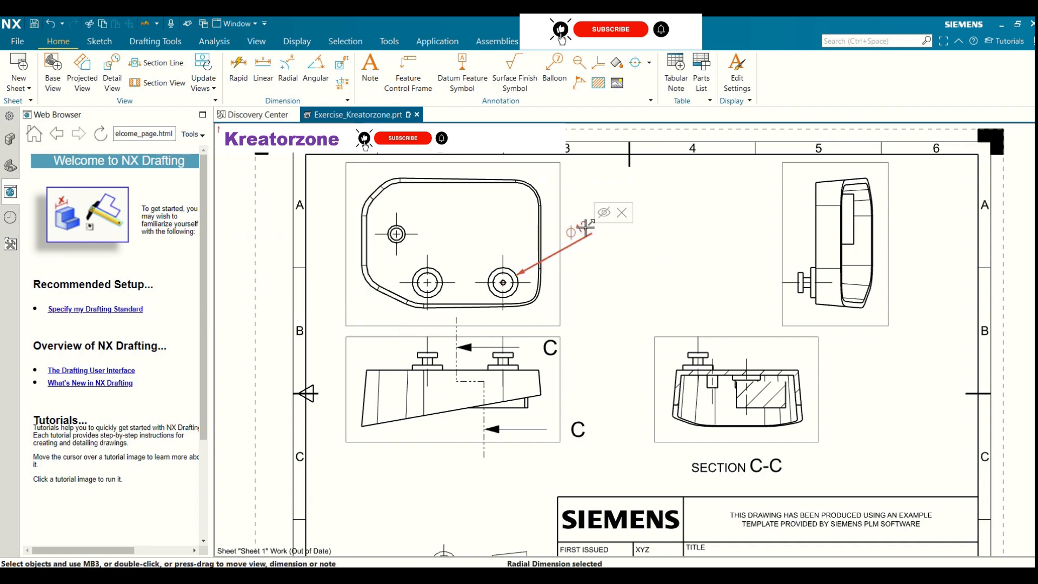
mouse_move(585, 228)
mouse_down()
mouse_move(477, 227)
mouse_move(575, 236)
mouse_up()
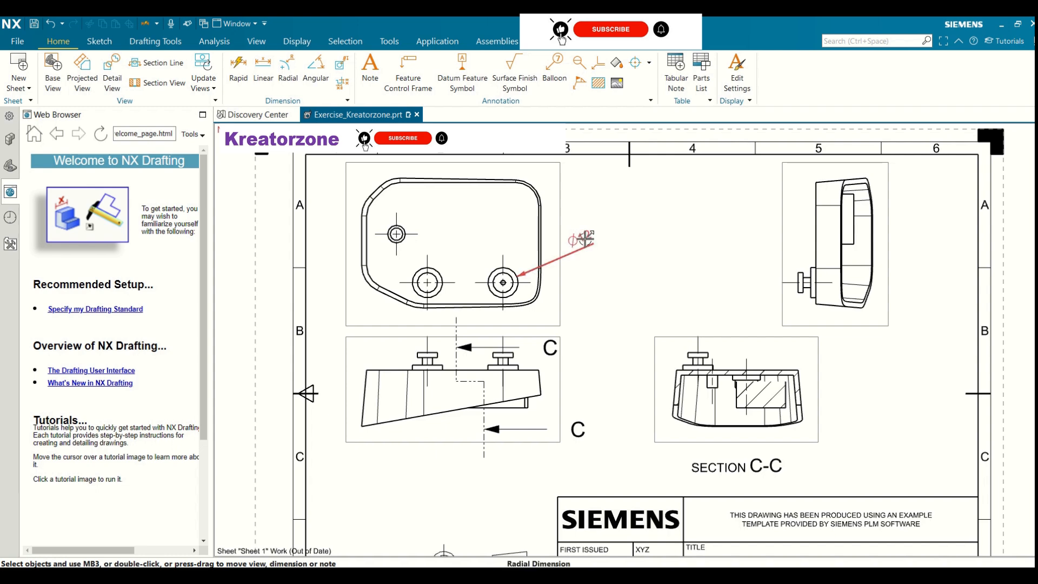
double_click(586, 238)
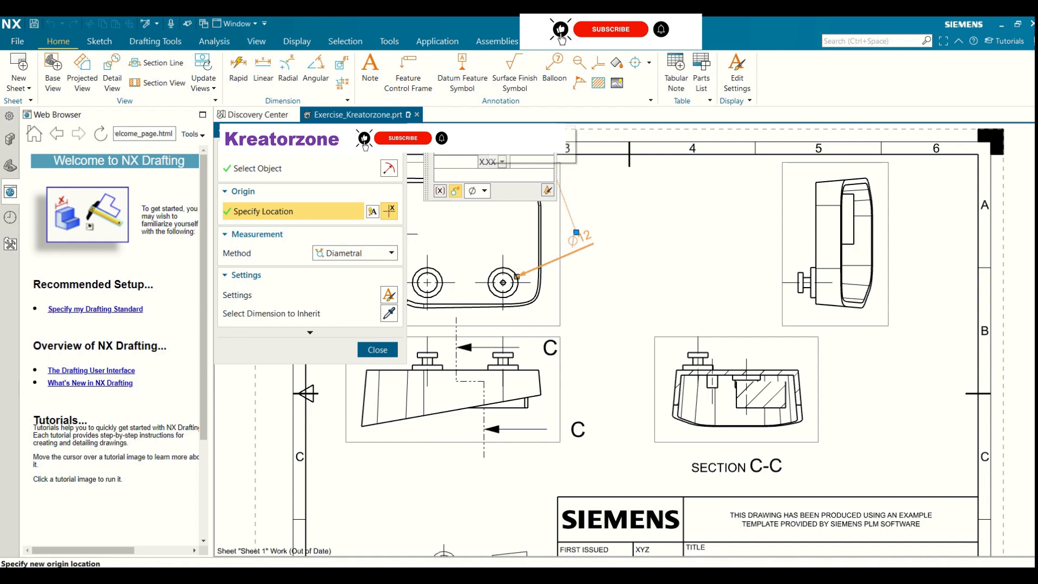
click(518, 138)
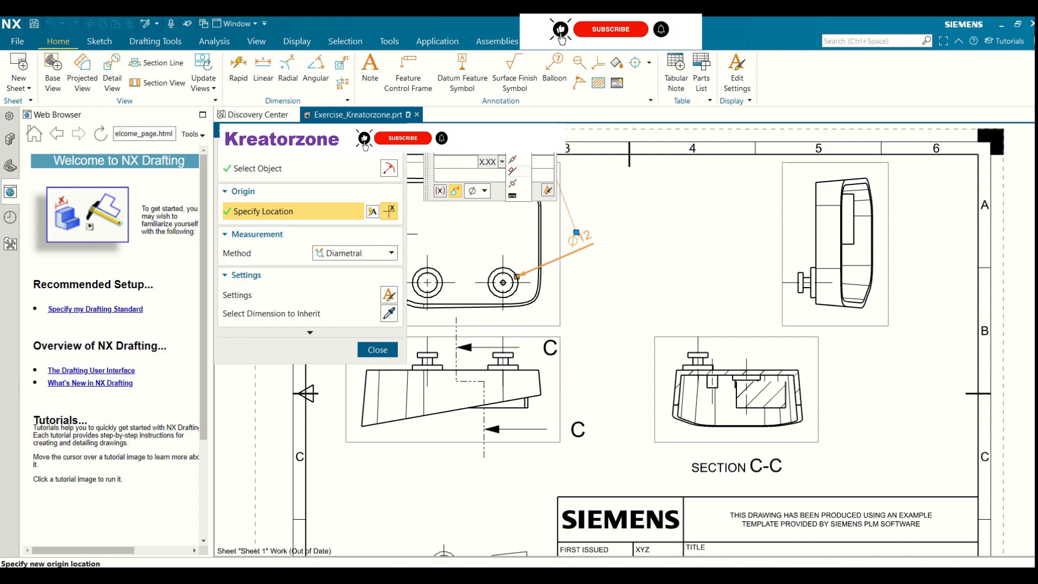
click(515, 155)
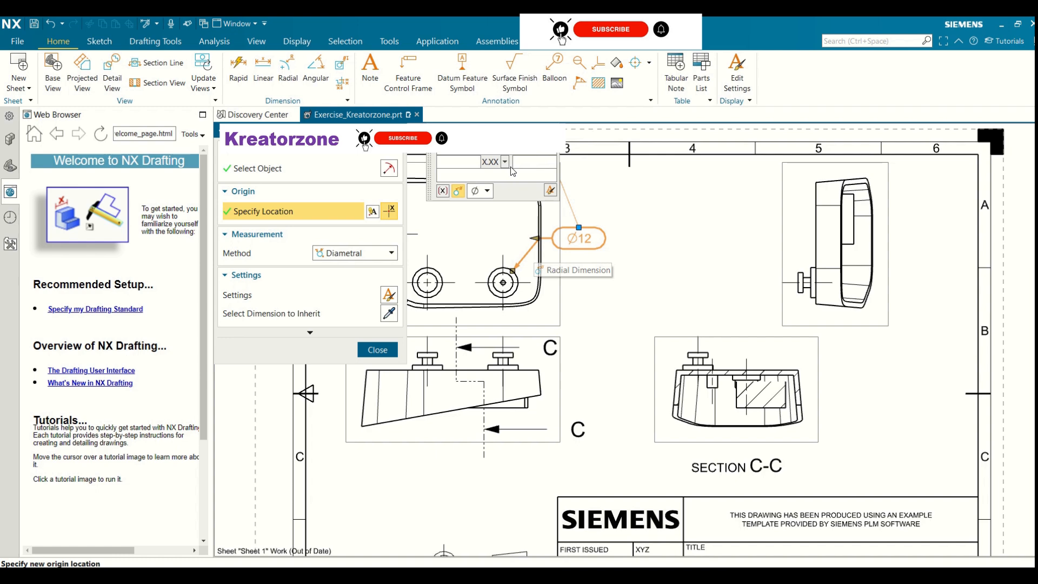
click(535, 246)
Convert the boss dimension to a radial one with a +0.1/-0.1 tolerance and move it inside the top view, above the bosses
click(483, 145)
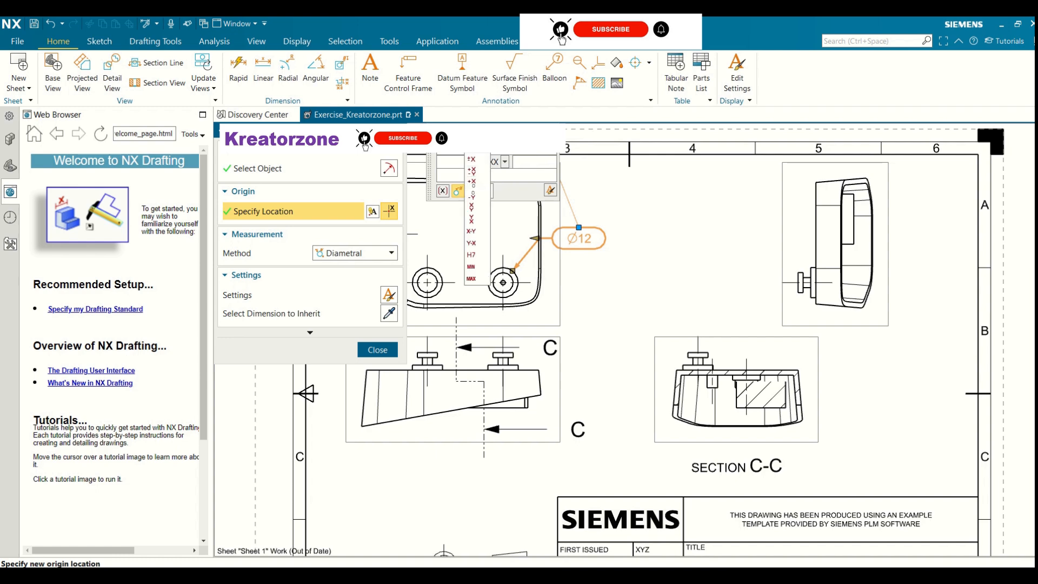
click(476, 175)
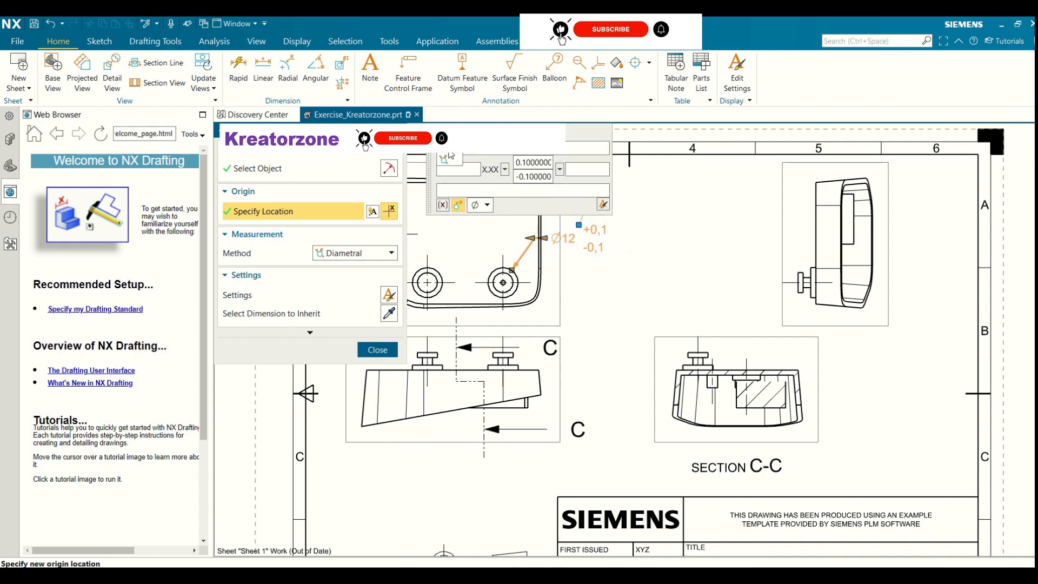
click(449, 155)
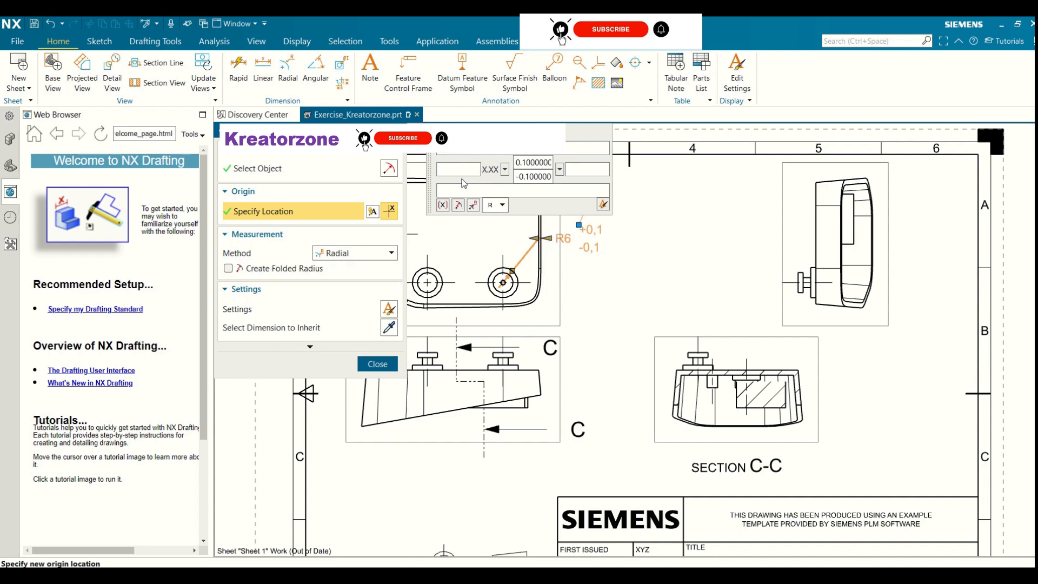
click(368, 364)
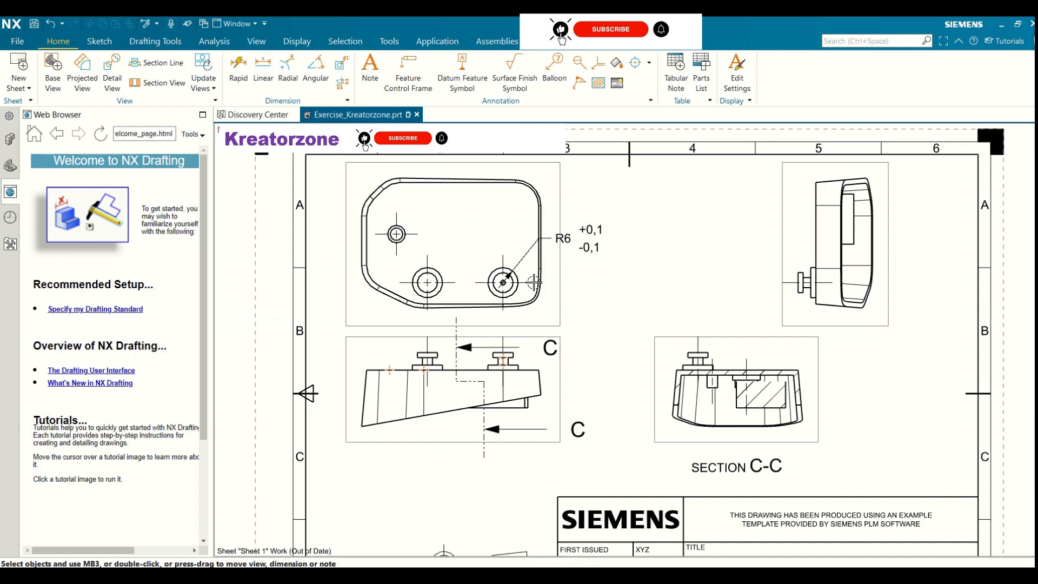
click(584, 230)
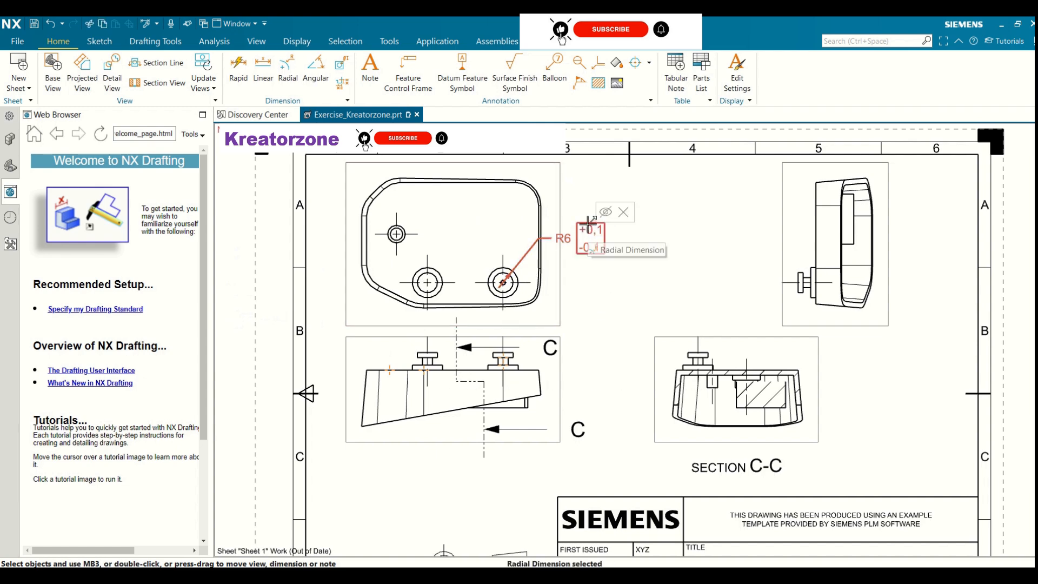
drag(588, 222, 455, 231)
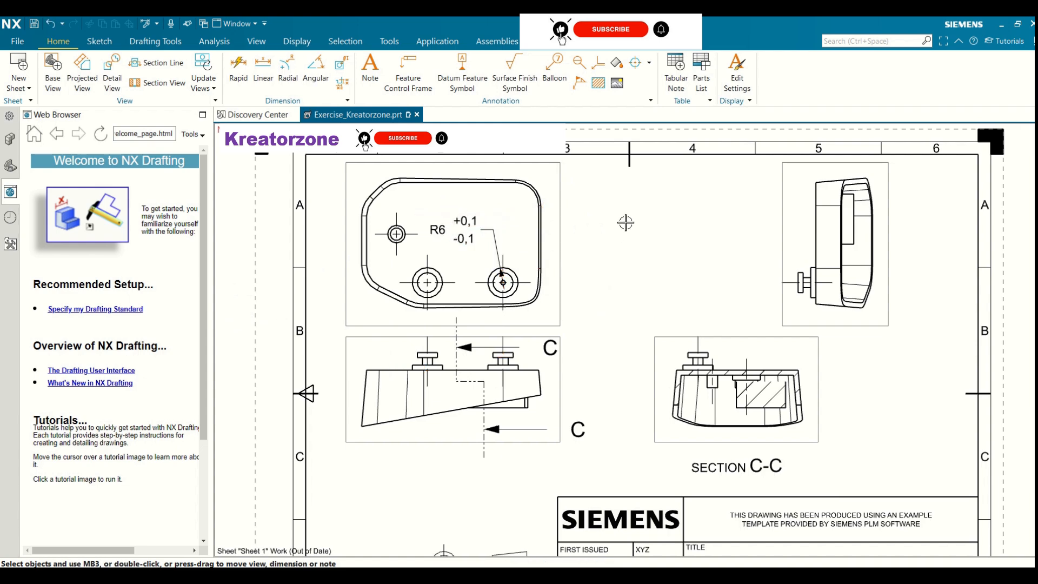
Add a vertical linear dimension between the upper and lower edges of the top view, placed to the right of the view
click(263, 66)
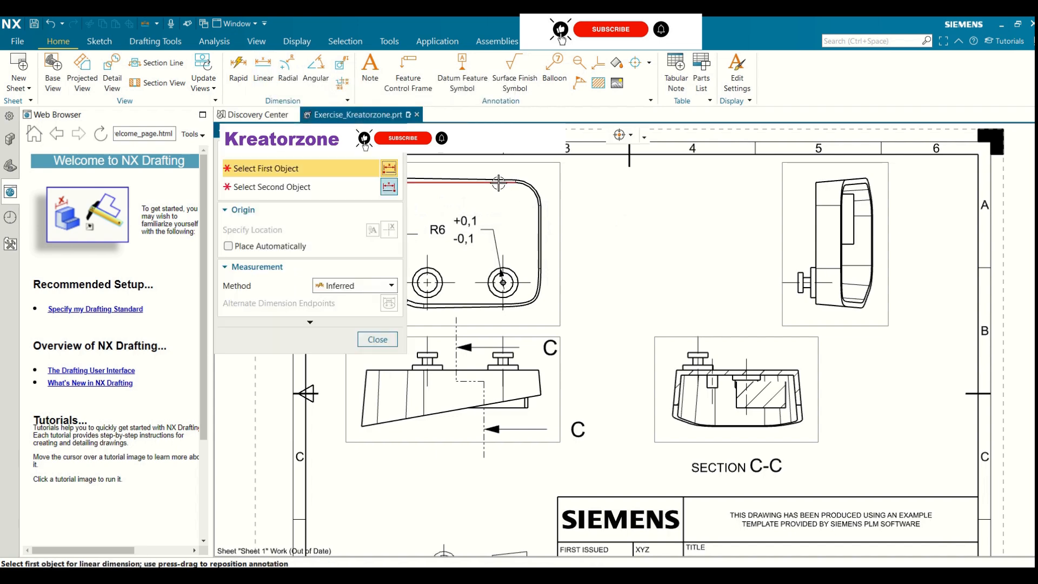
scroll(620, 219, down, 1)
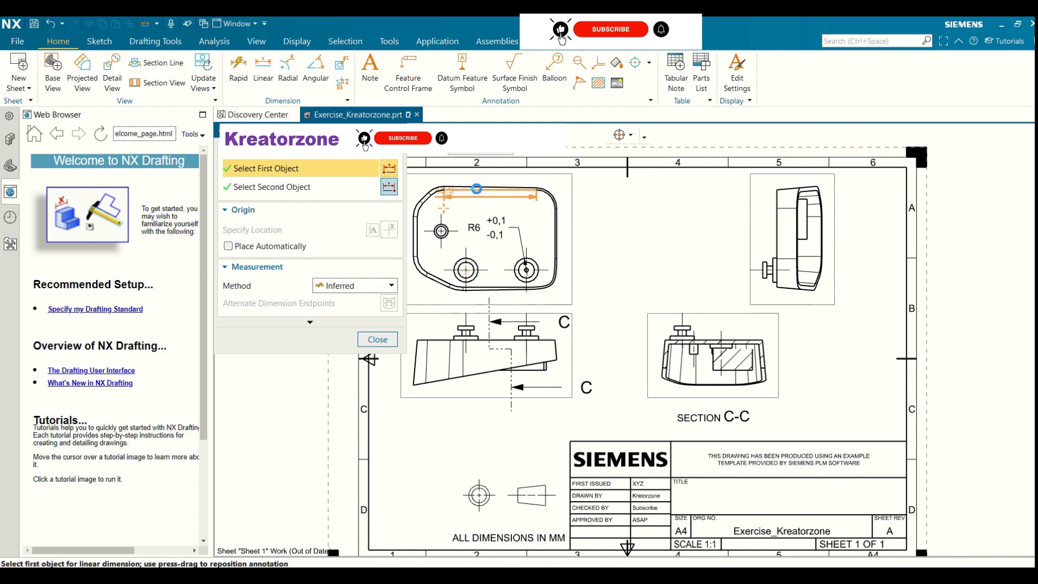
click(477, 190)
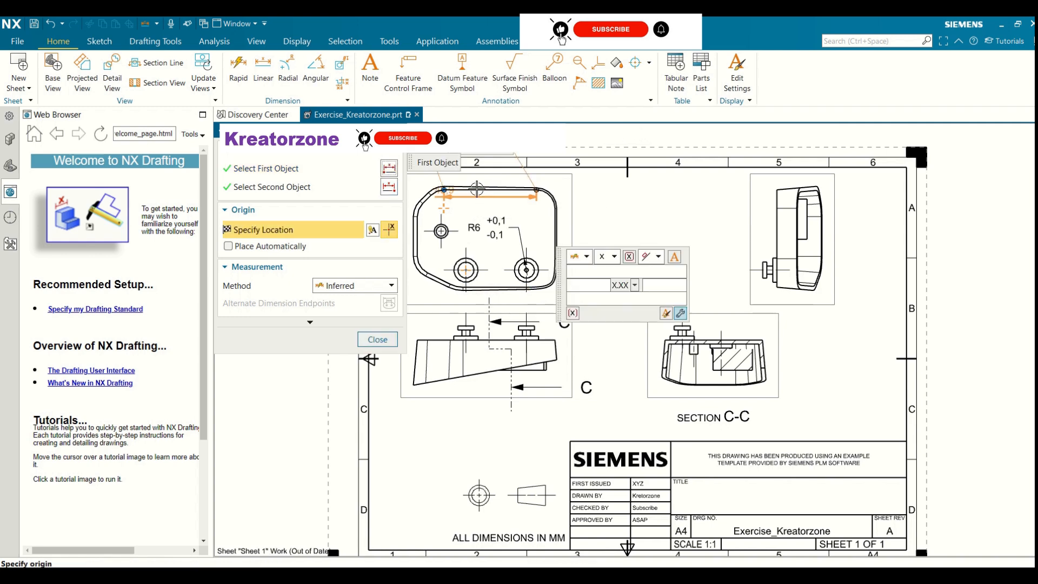
click(283, 192)
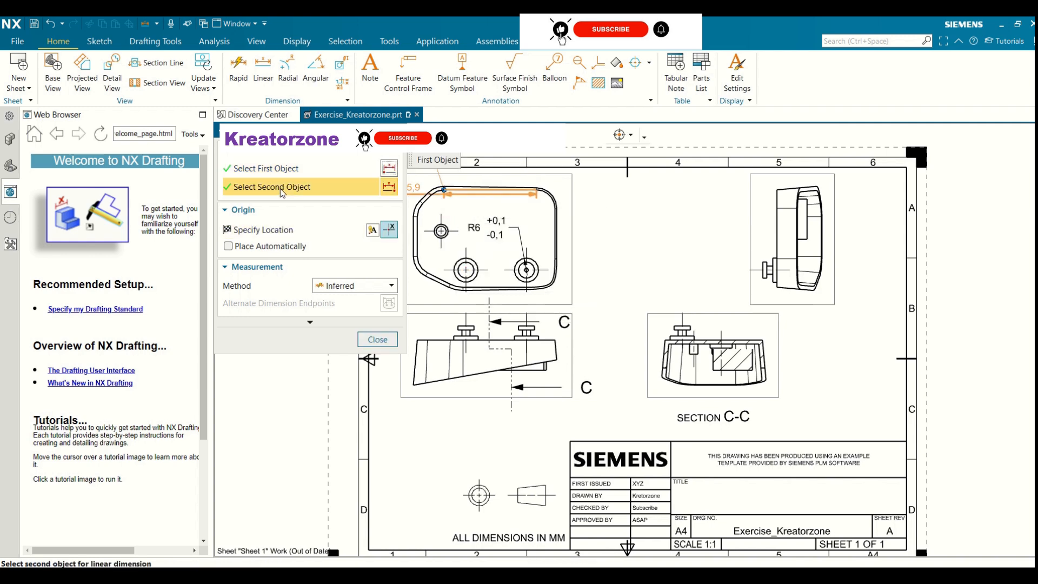
click(492, 286)
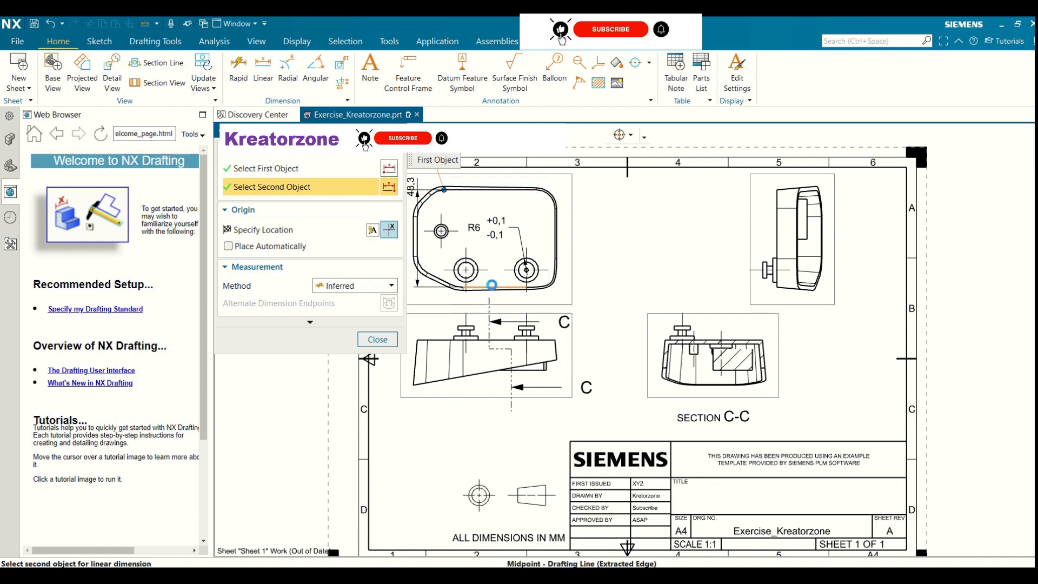
click(599, 236)
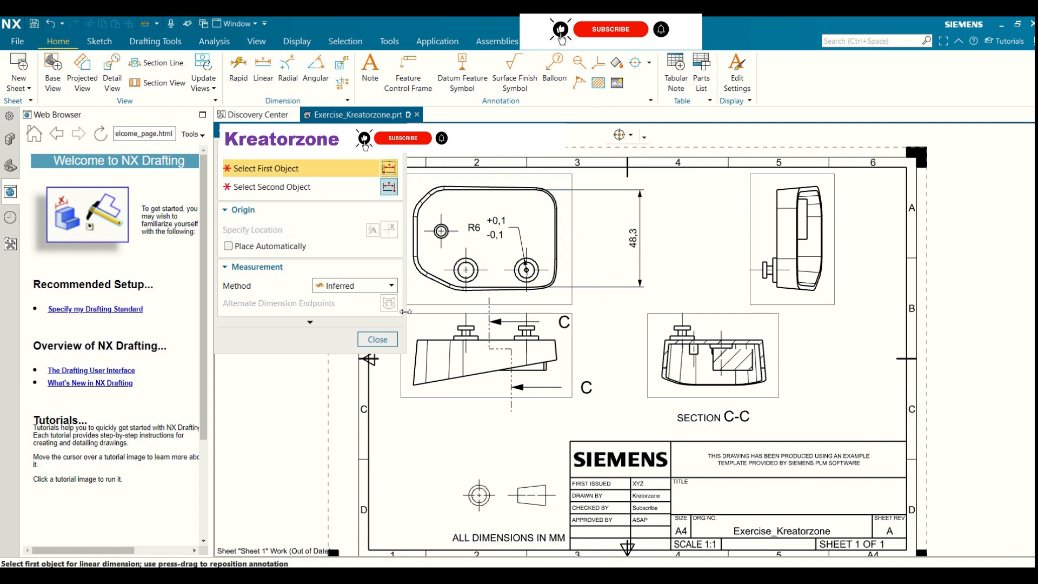
click(377, 339)
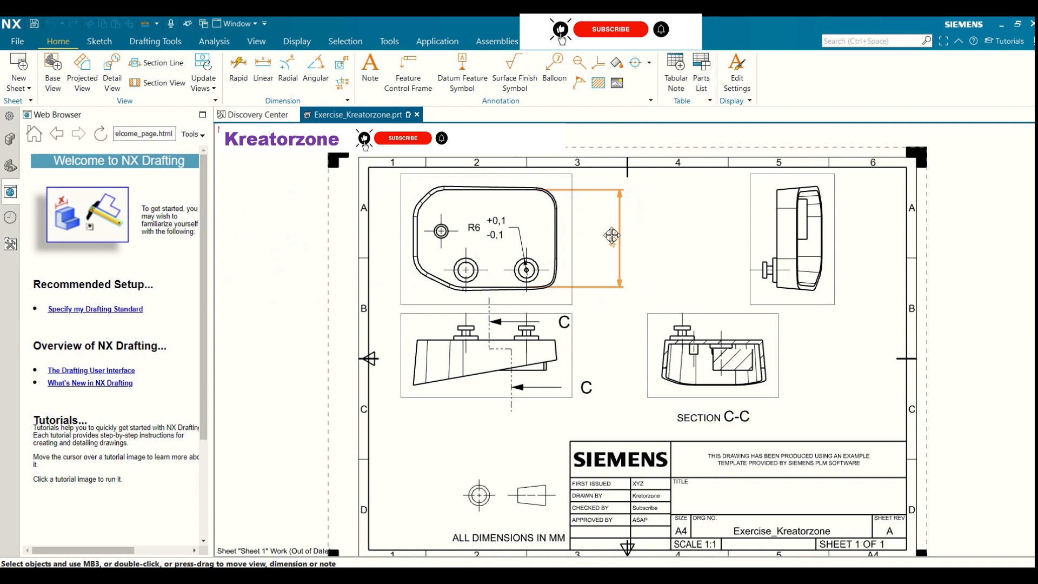
Move the vertical dimension closer to the top view and set its precision to 0 decimal places
drag(611, 236, 596, 236)
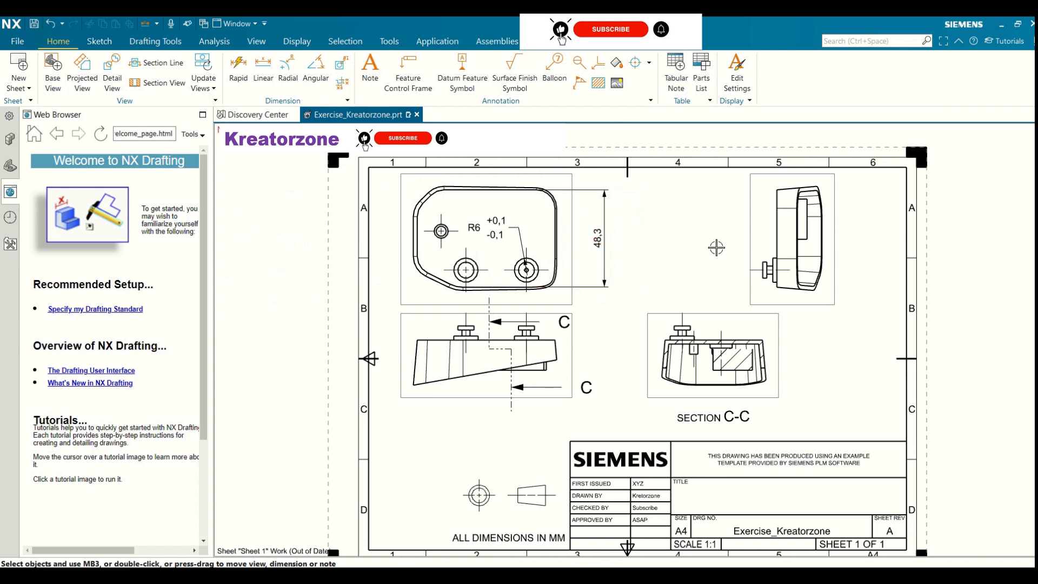
double_click(596, 236)
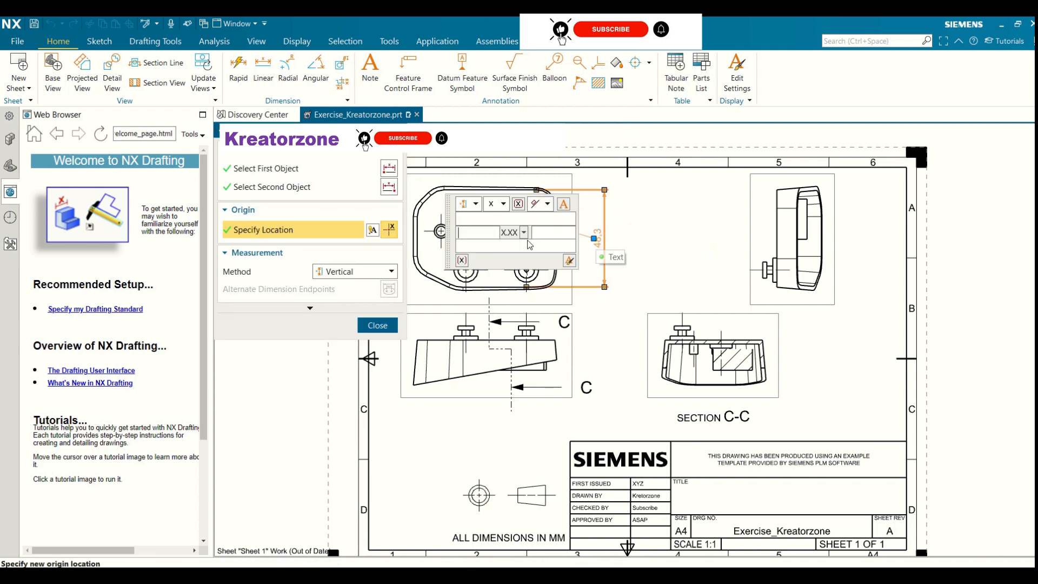
click(525, 233)
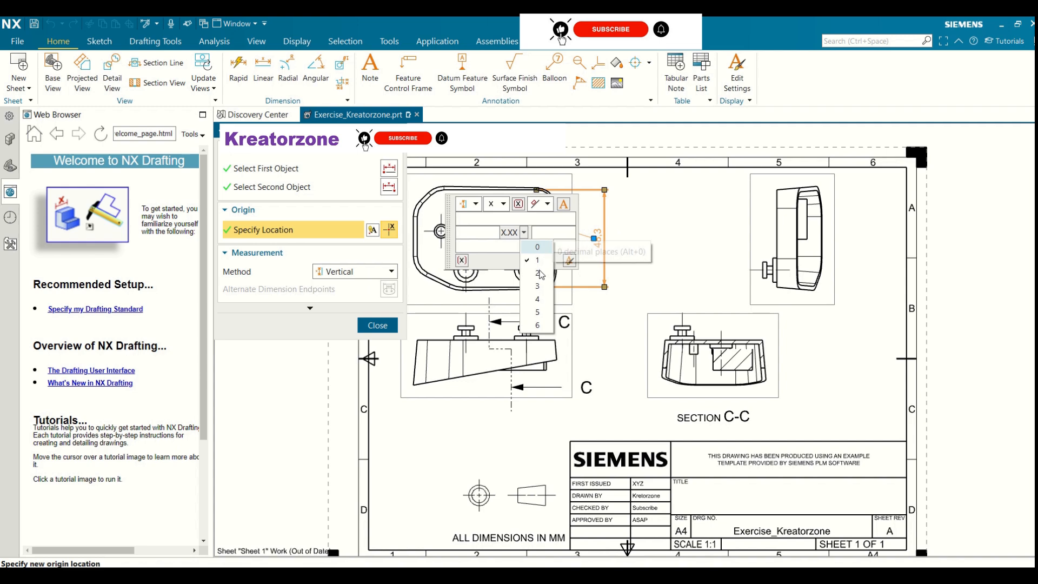
click(543, 252)
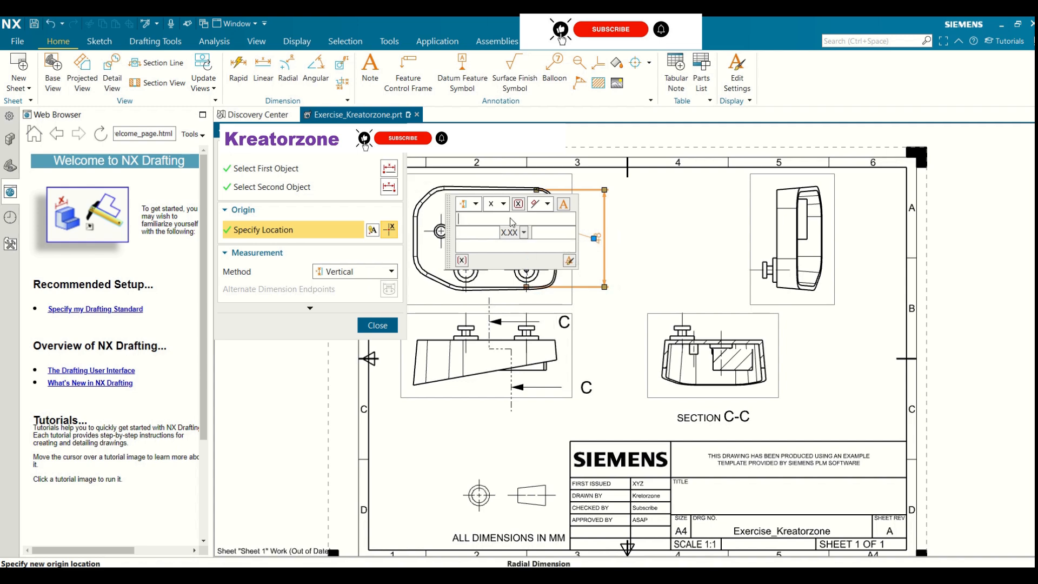
Append the text INSPECTION NEEDED above the value of the top view's vertical dimension
text(INSPEC)
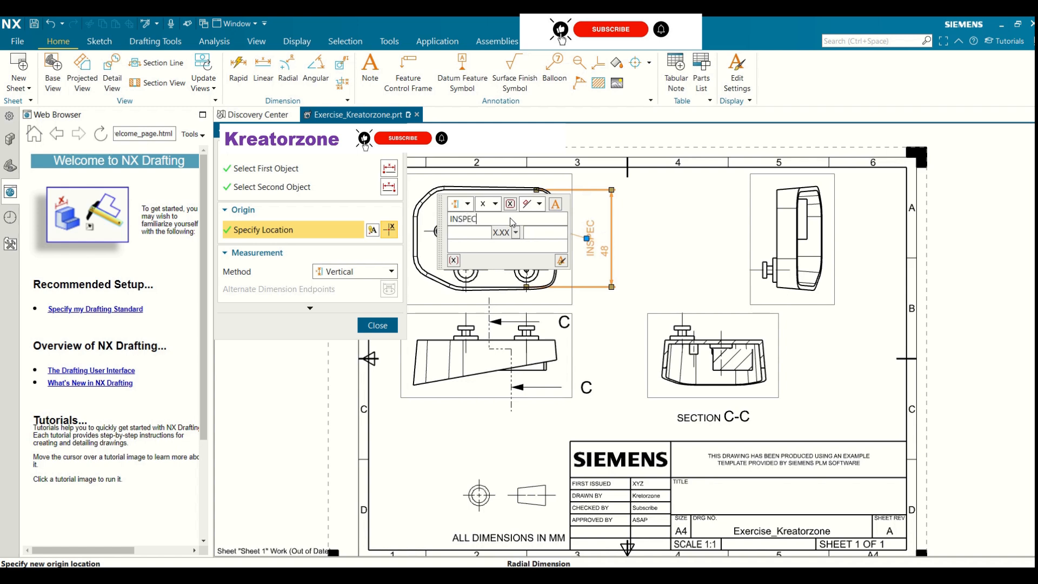
text(TION )
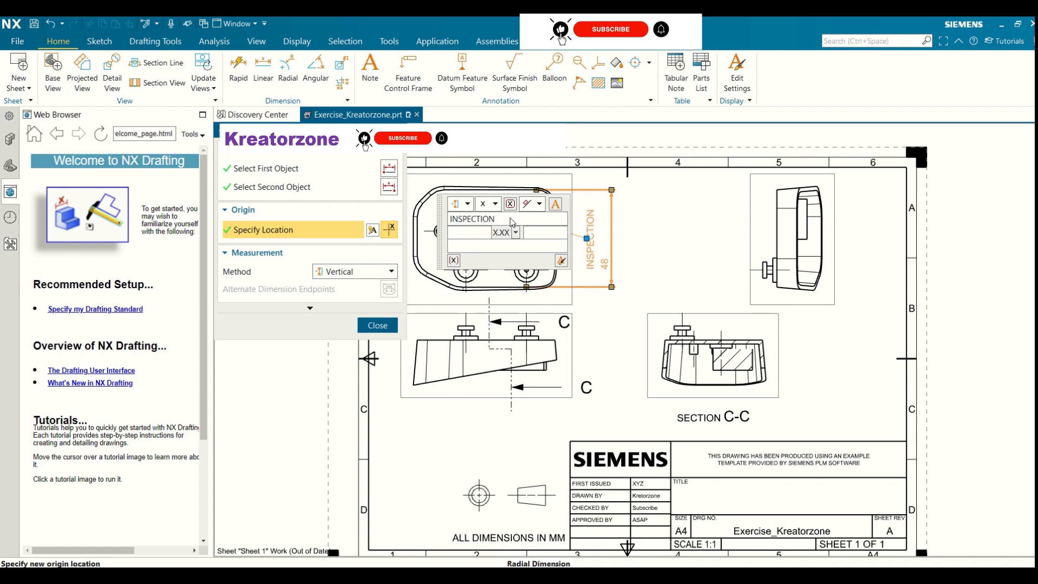
text(NEEDED)
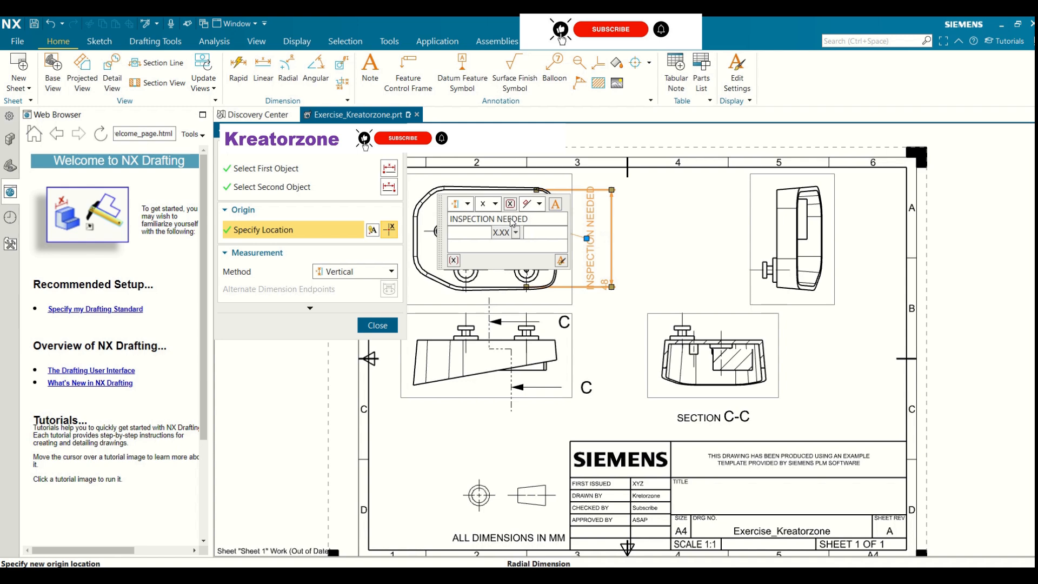
Clear the text appended above the vertical dimension's value
key(BackSpace)
key(BackSpace)
key(BackSpace)
key(BackSpace)
key(BackSpace)
key(BackSpace)
key(BackSpace)
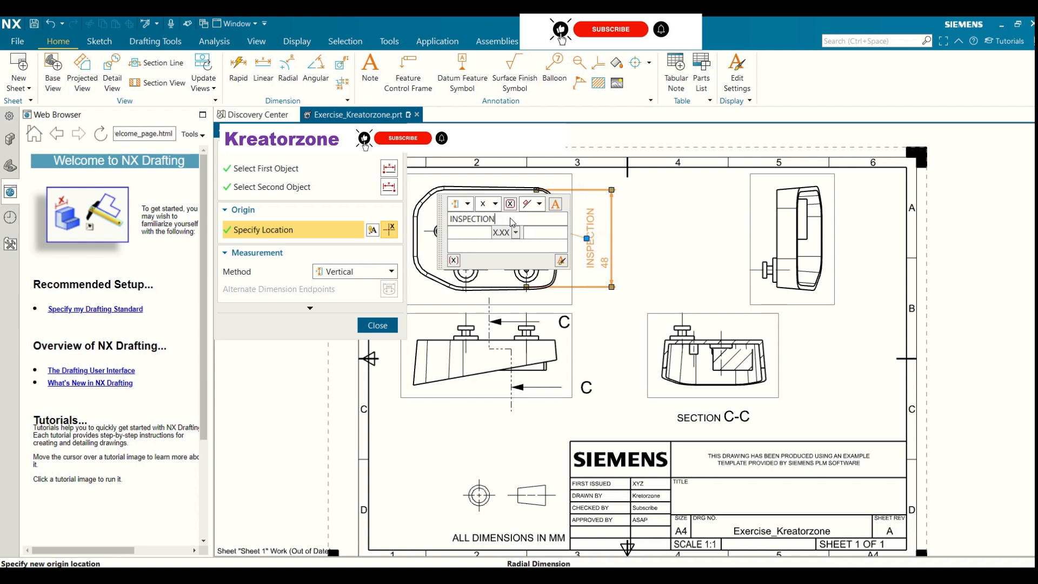
key(BackSpace)
key(BackSpace)
key(BackSpace)
key(BackSpace)
key(BackSpace)
key(BackSpace)
key(BackSpace)
key(BackSpace)
key(BackSpace)
key(BackSpace)
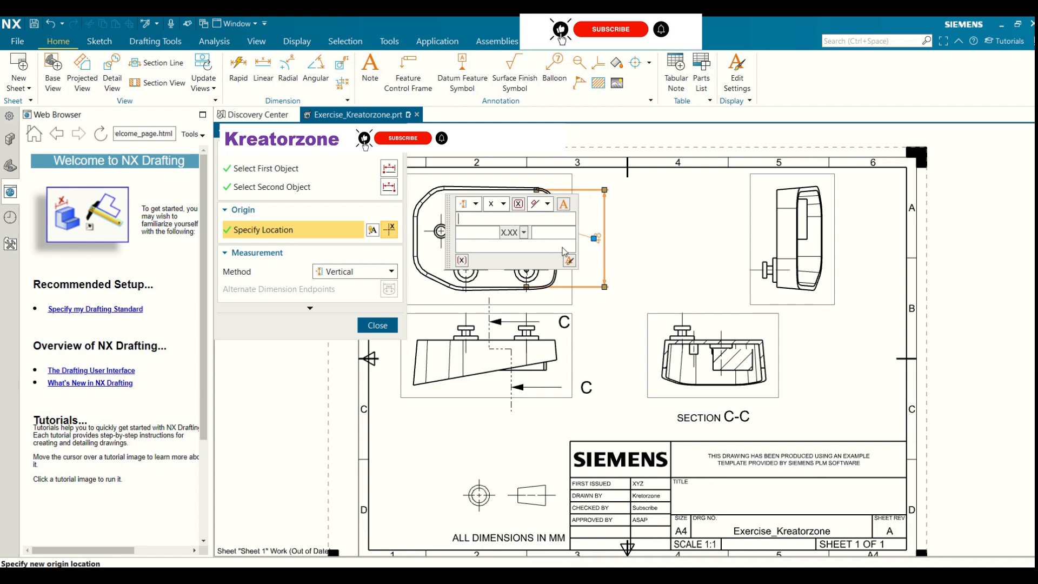
Try the Horizontal measurement method on the top view's vertical dimension and restore it to Vertical
click(548, 205)
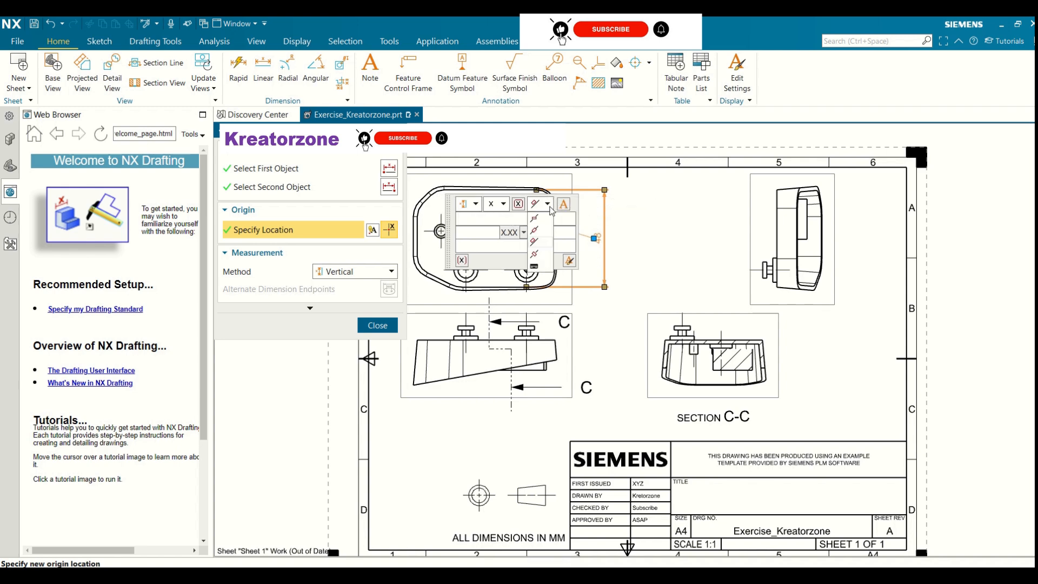
click(550, 207)
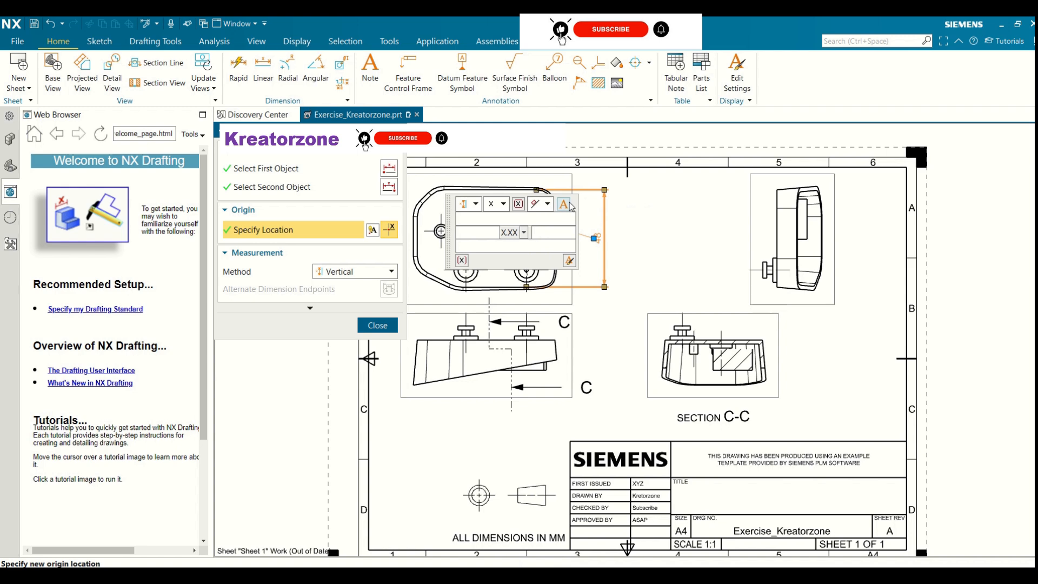
click(475, 205)
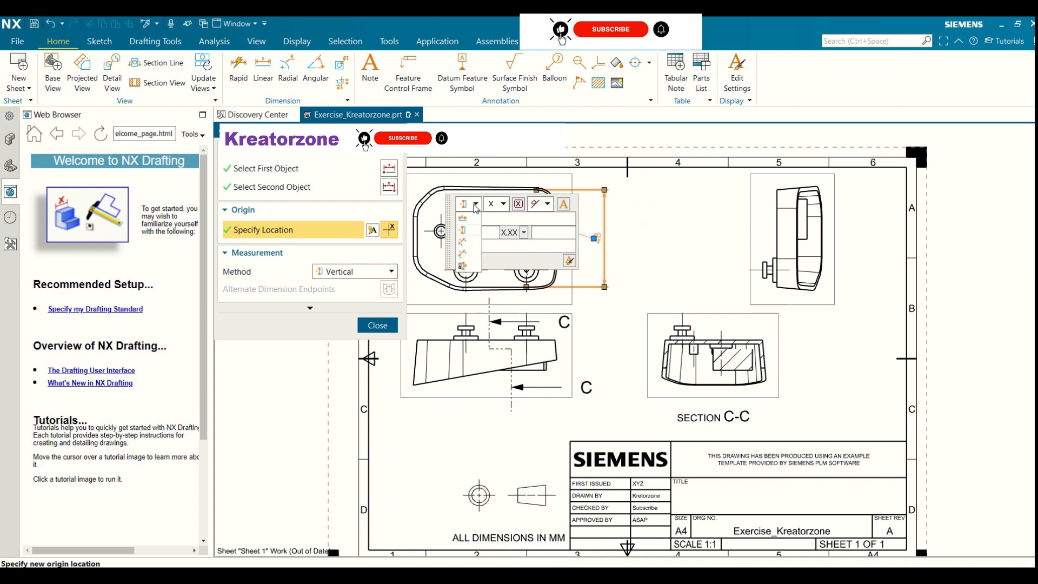
click(464, 232)
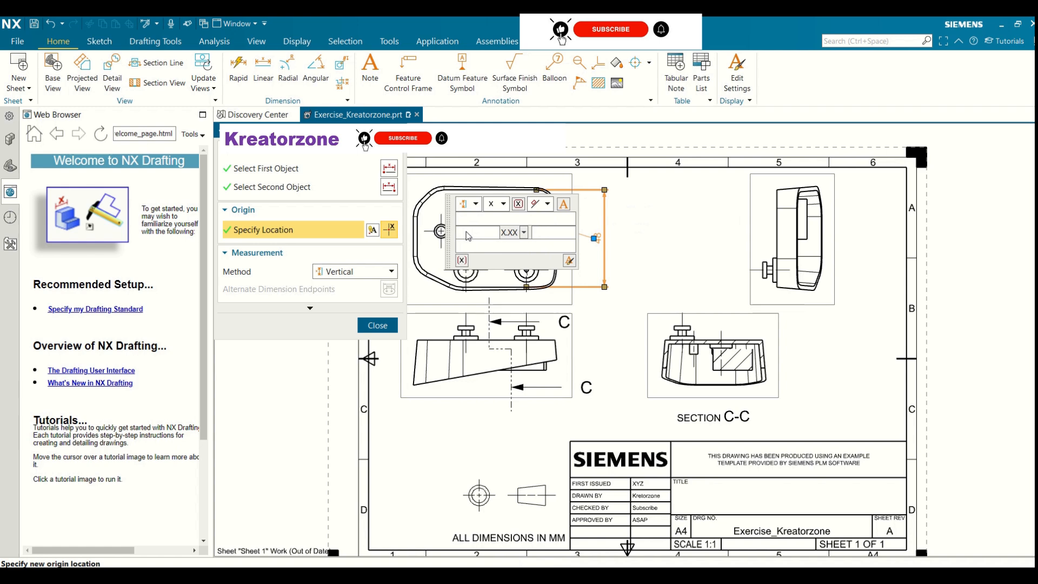
click(476, 205)
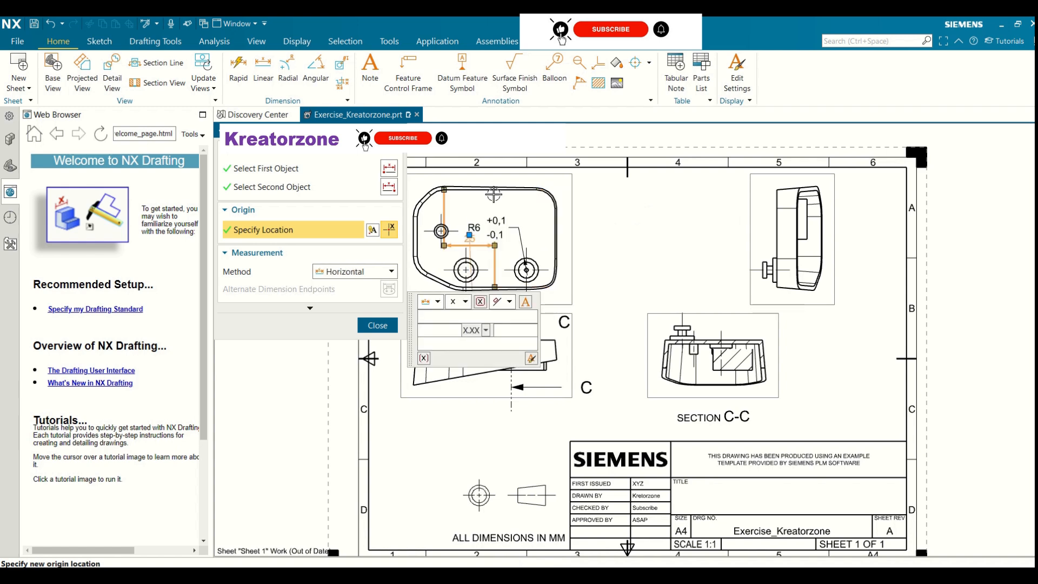
click(348, 272)
click(334, 296)
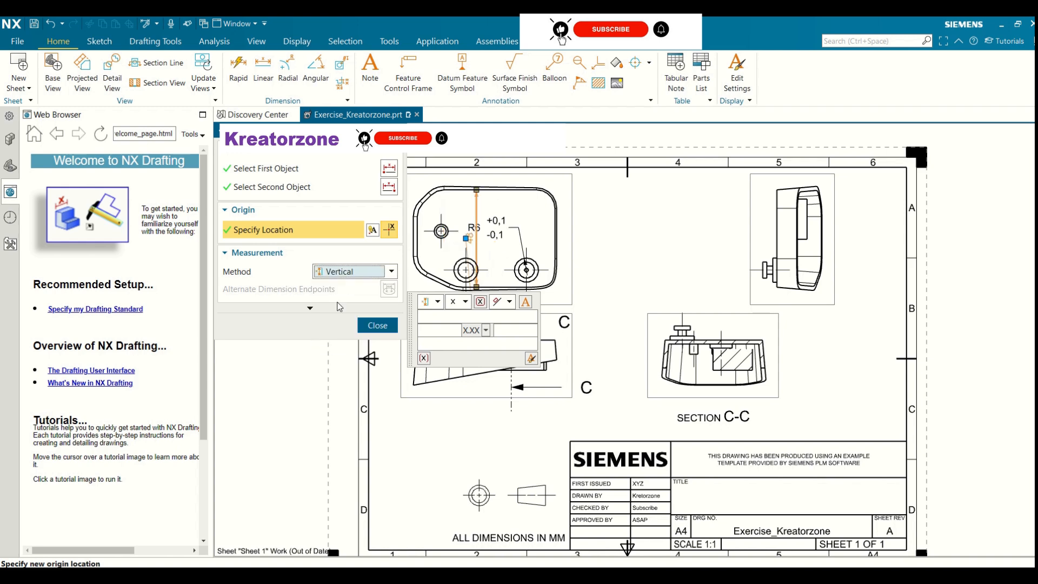
click(377, 325)
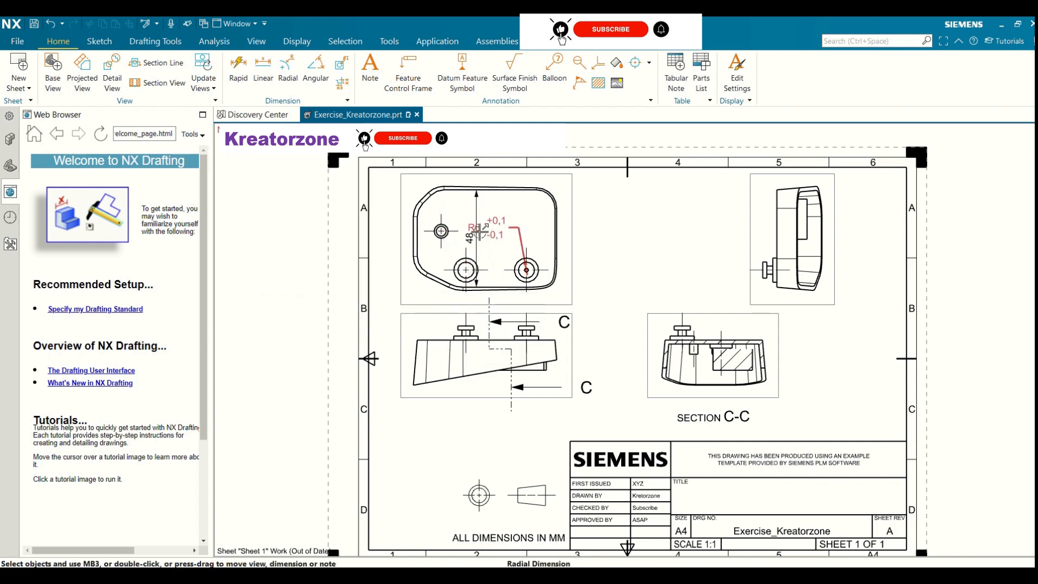
Move the vertical dimension to the right of the top view and place the boss radius dimension between it and the view
drag(475, 233, 615, 232)
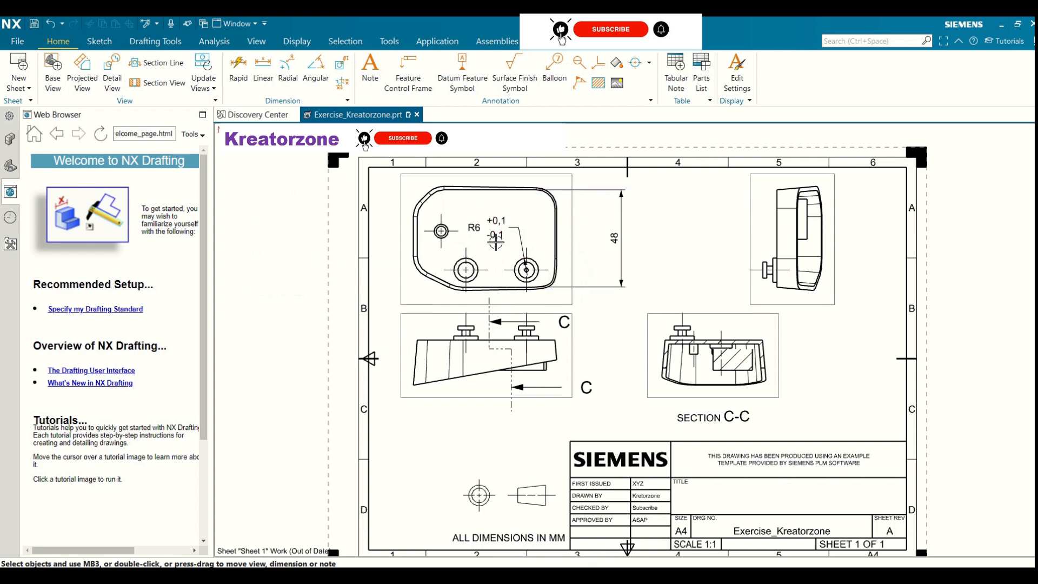
drag(498, 230, 594, 213)
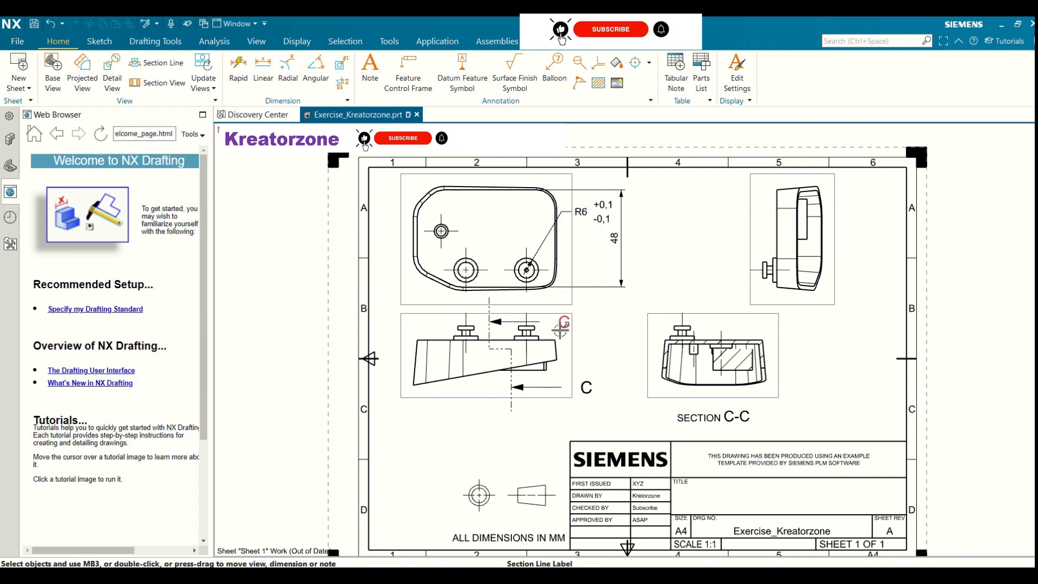
Add an angular dimension between the slanted left edge and the top edge of the front view, placed outside its upper-left corner
click(316, 66)
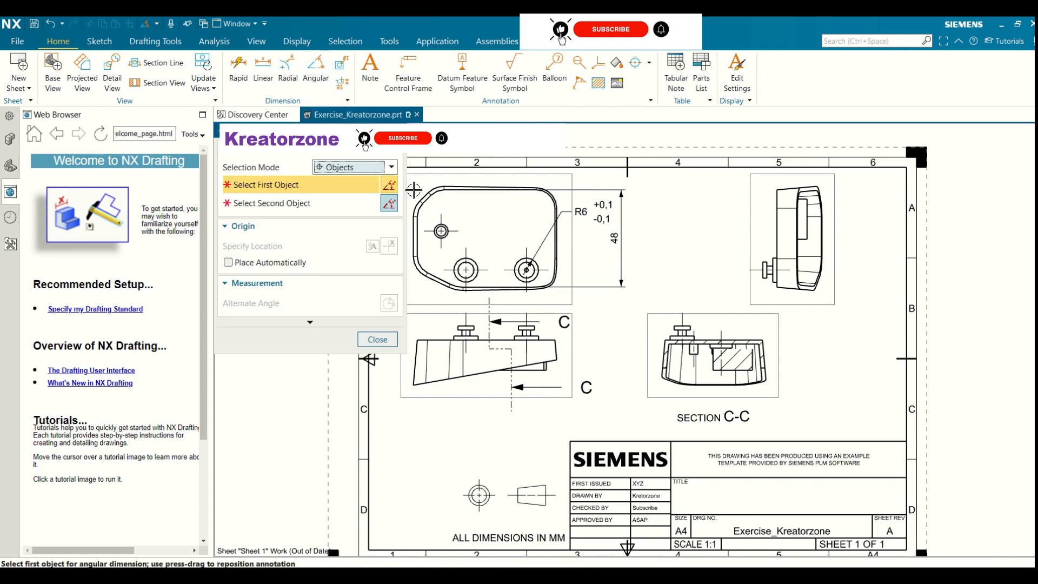
click(415, 360)
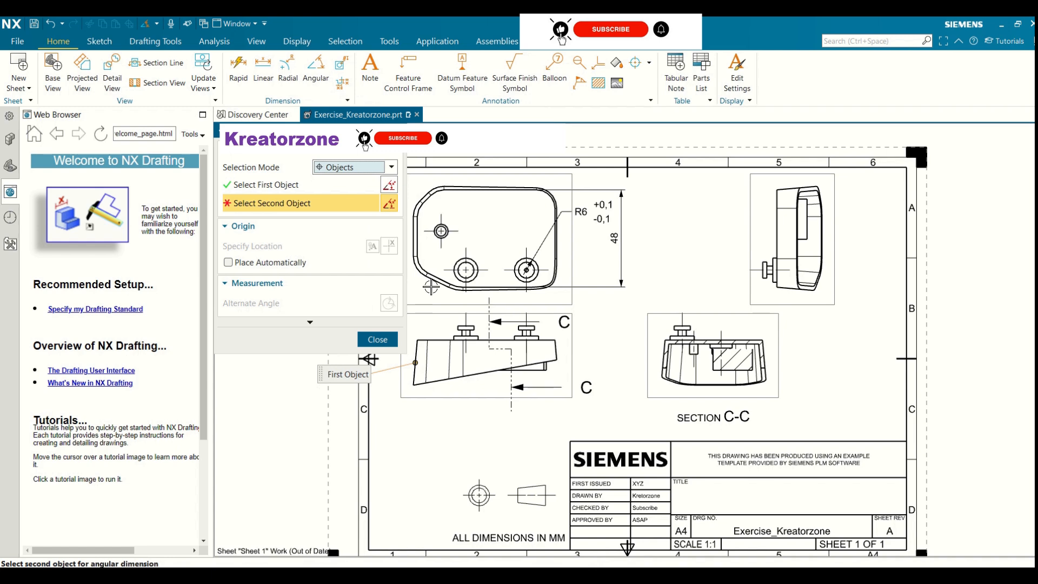
click(425, 339)
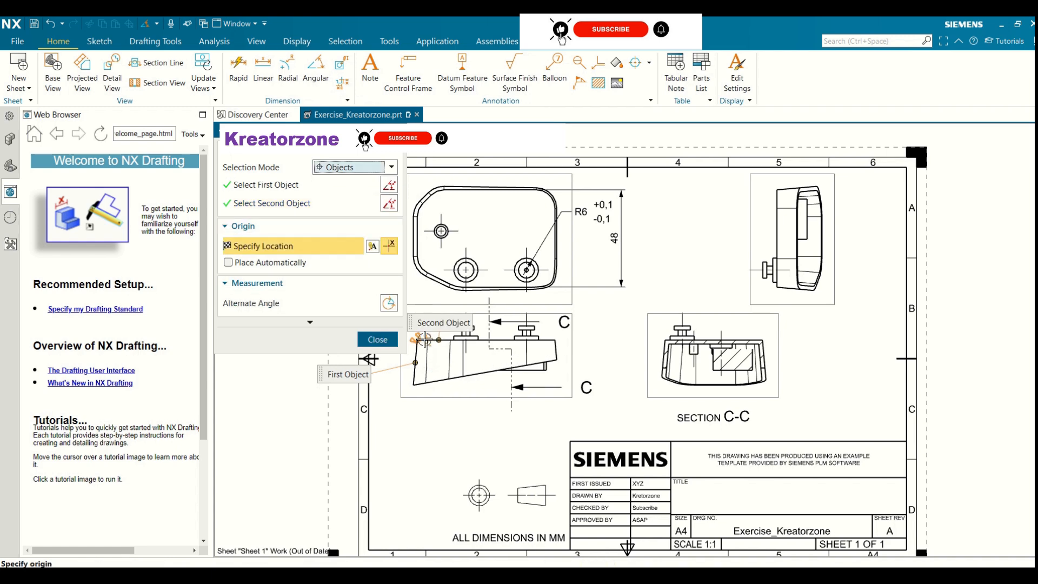
mouse_move(459, 411)
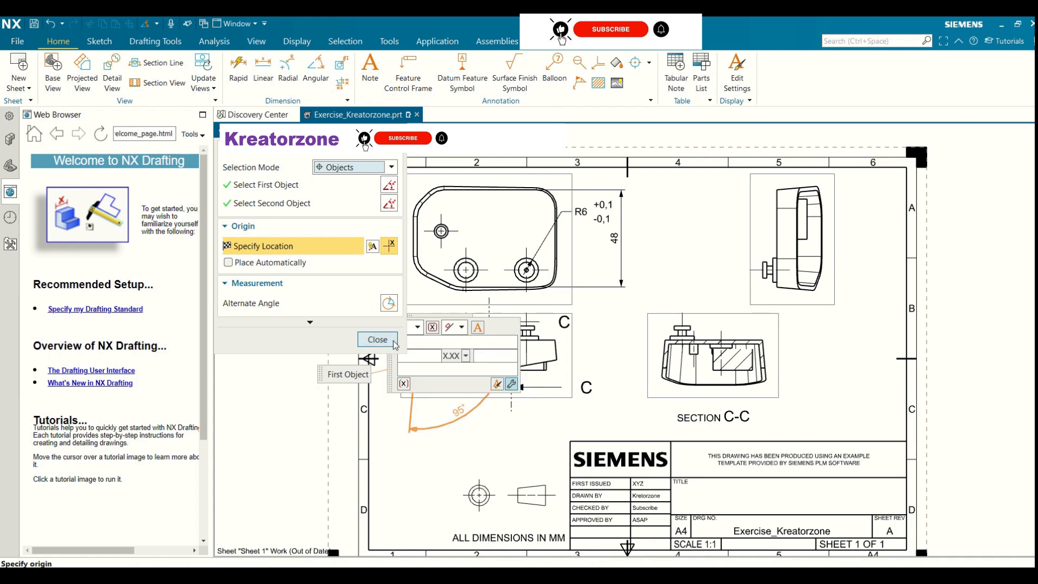
click(472, 406)
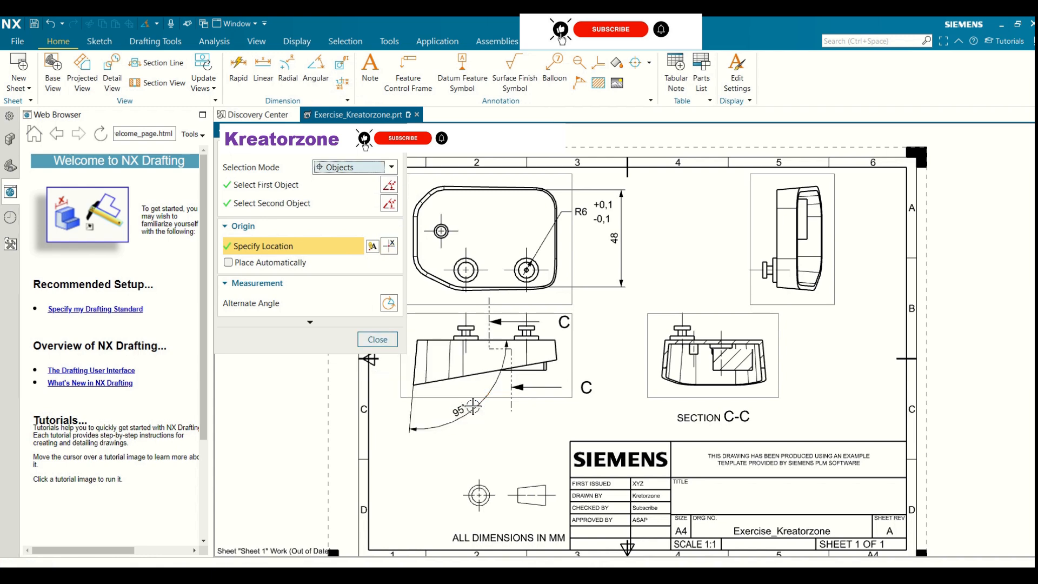
click(377, 340)
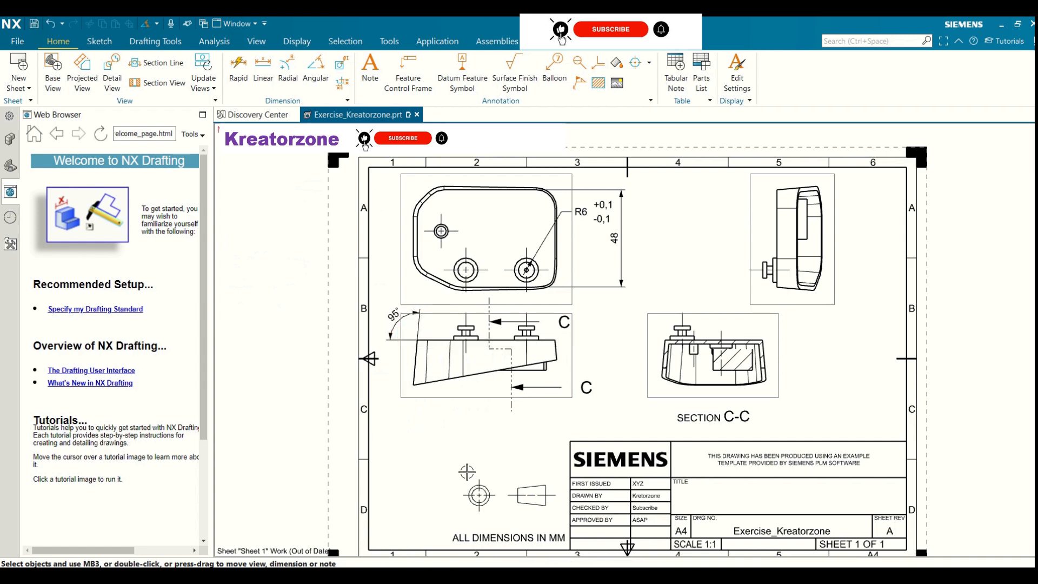
click(476, 471)
Show the Chamfer, Thickness, Arc Length and Perimeter Dimension commands in the Dimension group
click(346, 102)
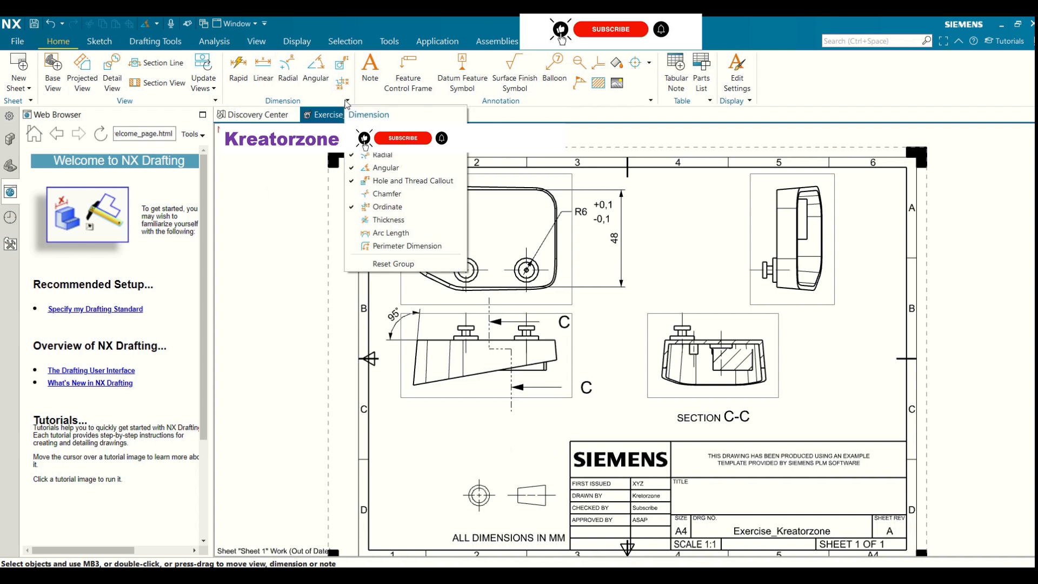
click(373, 195)
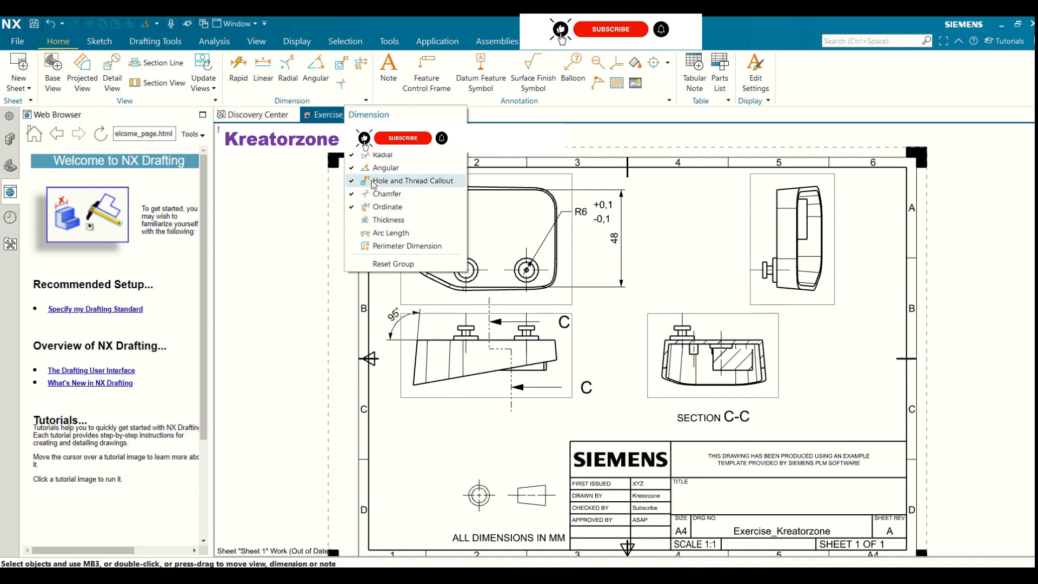
click(370, 221)
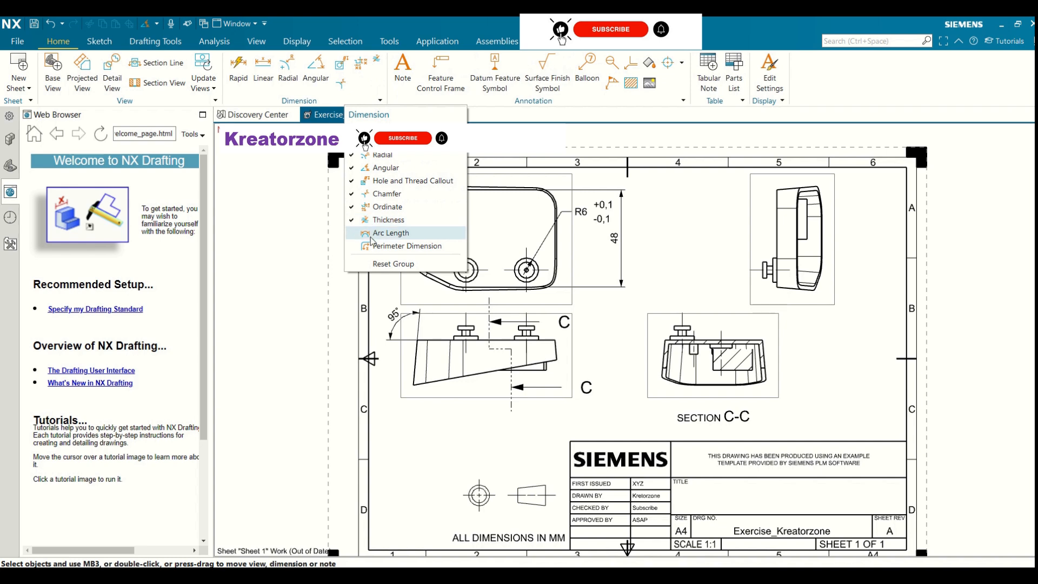
click(372, 233)
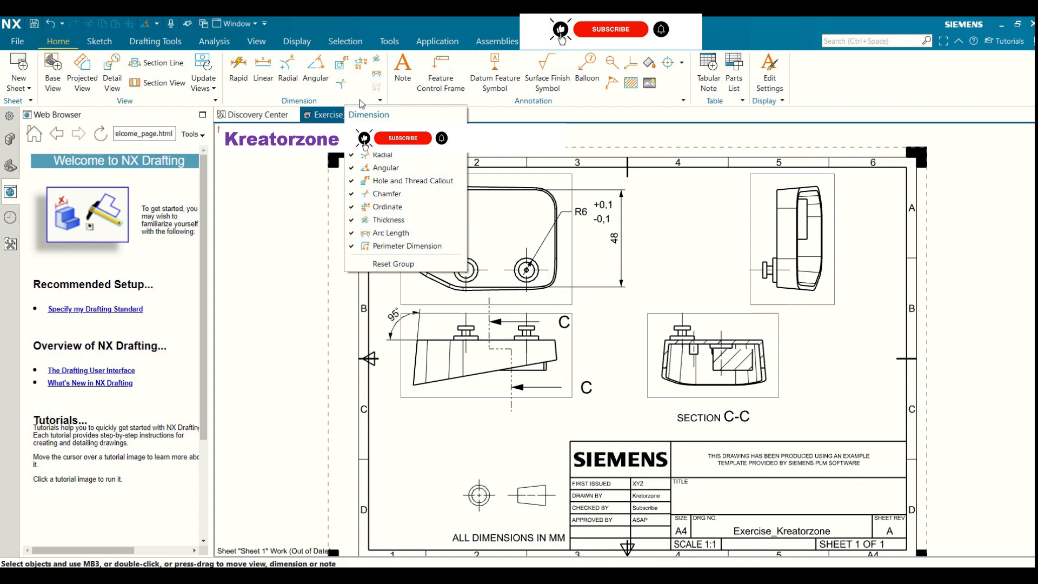
click(362, 104)
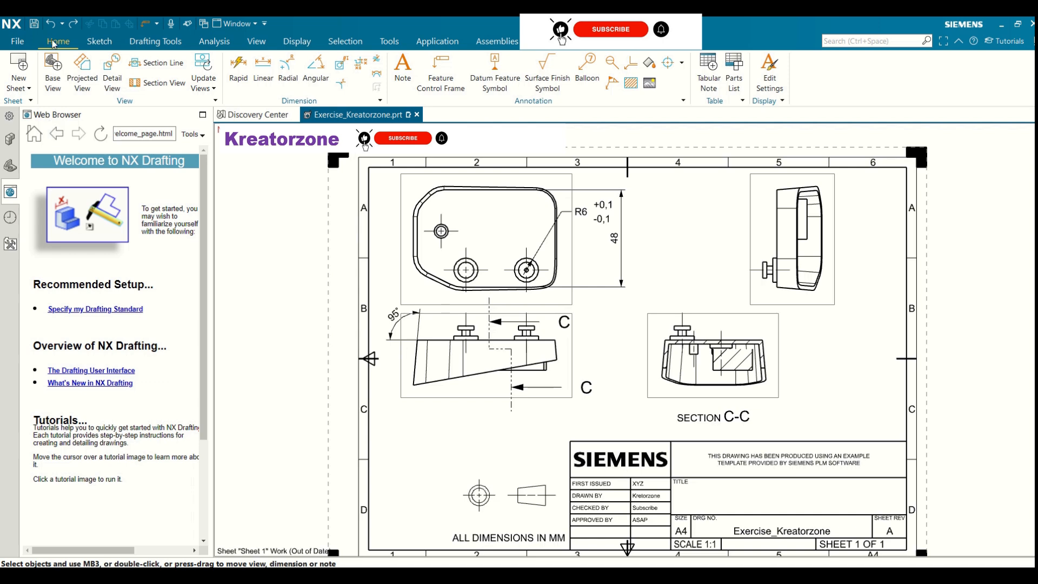
Start a Note annotation and replace its default text with "Drawing for exercise purpose"
click(403, 69)
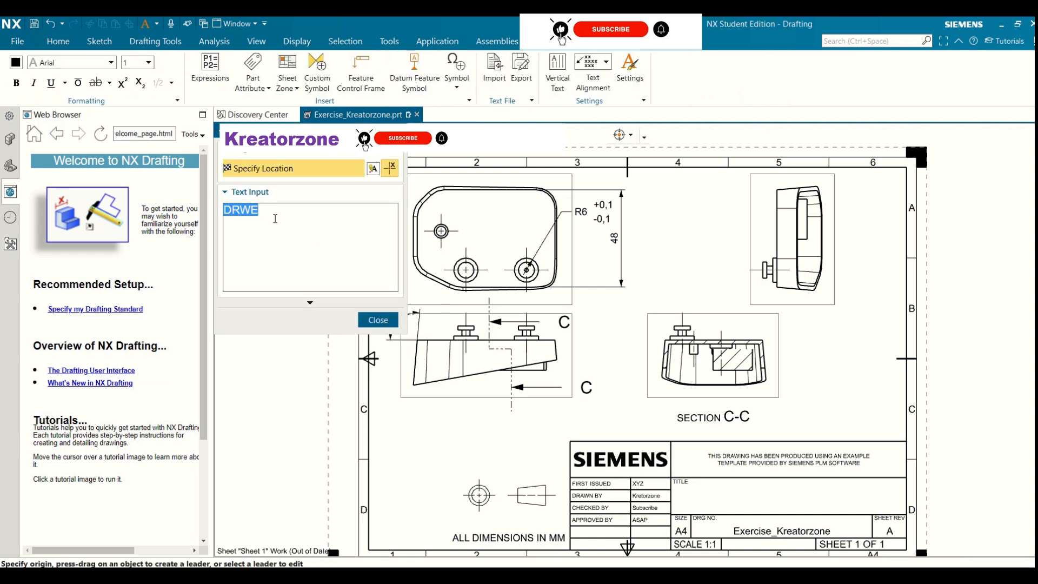
click(254, 209)
double_click(248, 211)
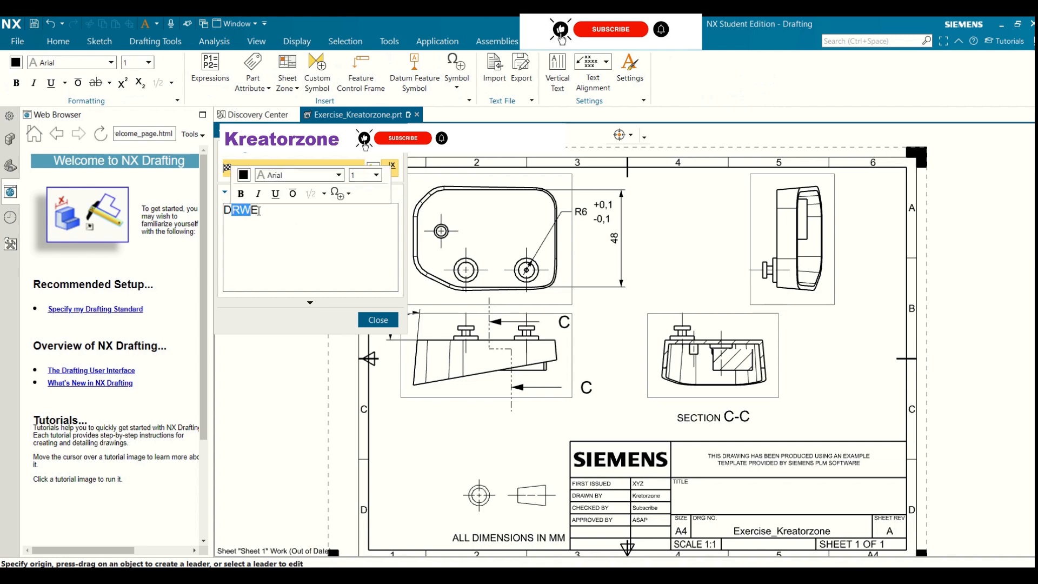
key(Delete)
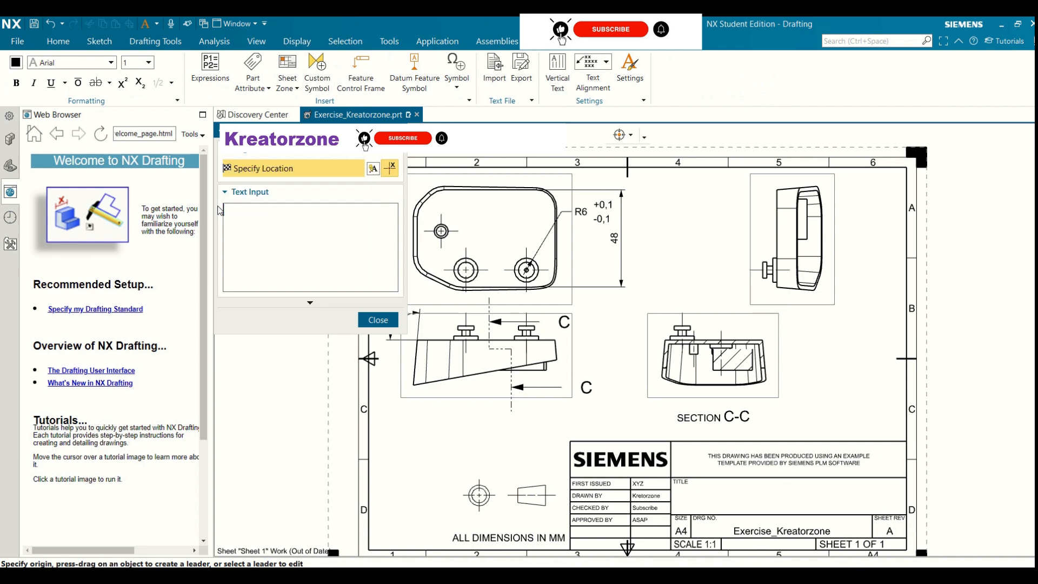
text(Drawing to)
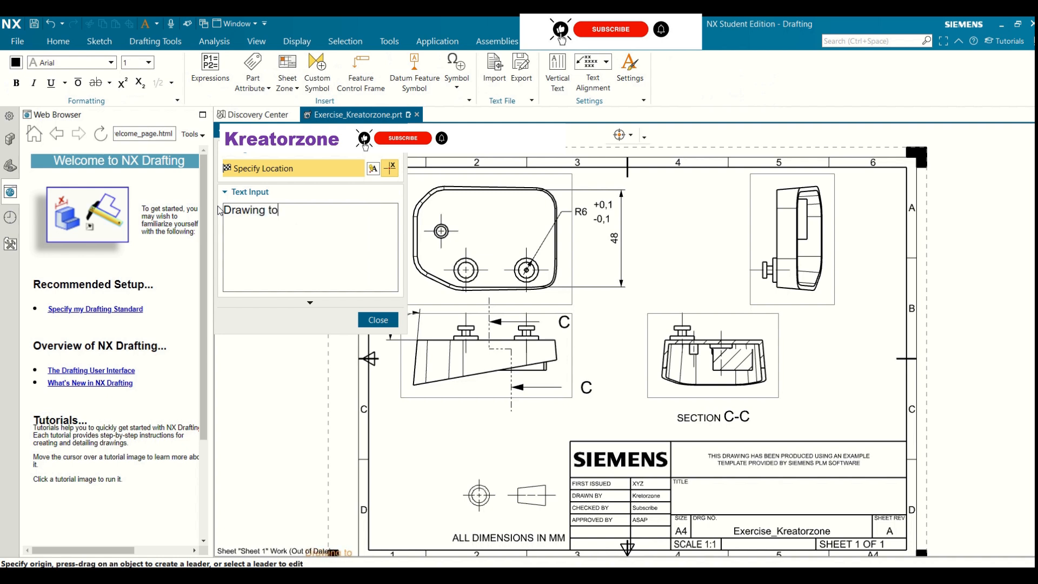
text( be in)
key(BackSpace)
key(BackSpace)
key(BackSpace)
key(BackSpace)
key(BackSpace)
key(BackSpace)
key(BackSpace)
key(BackSpace)
key(BackSpace)
text(g for exercise )
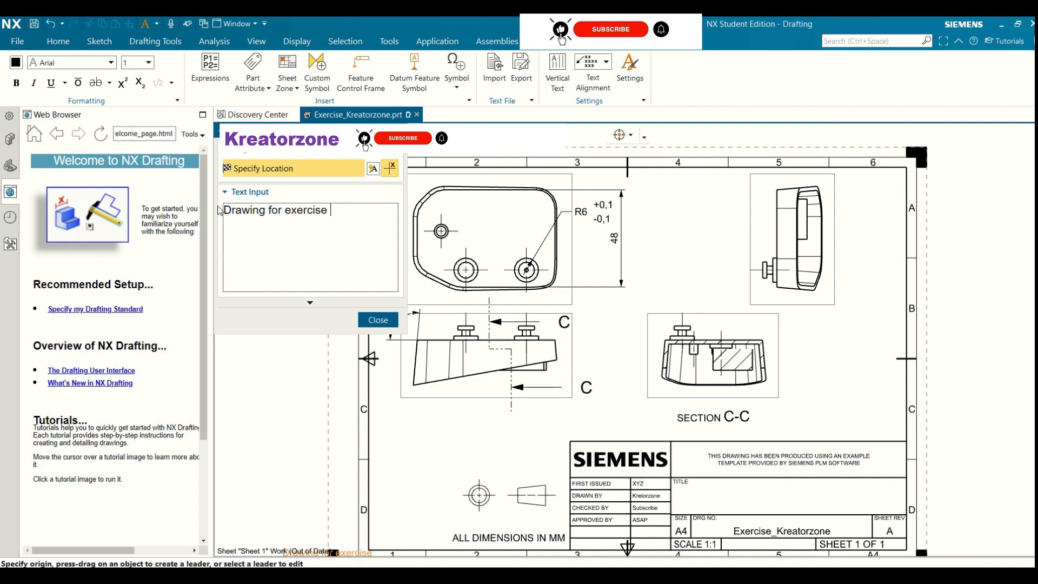
text(purpose)
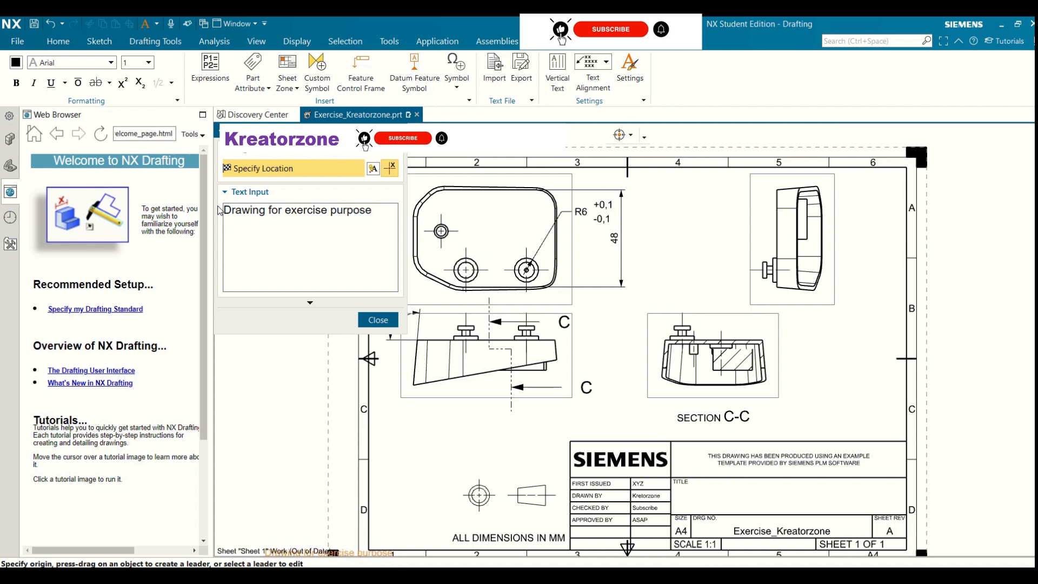
Place the note above the projection symbol and shift it so that it sits roughly centred over the symbol
click(453, 458)
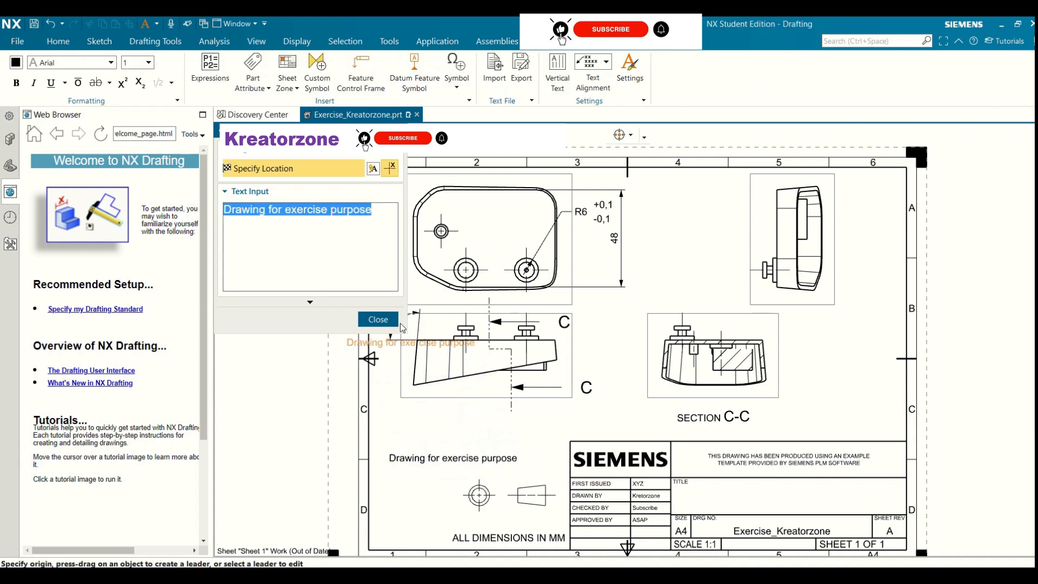
click(378, 320)
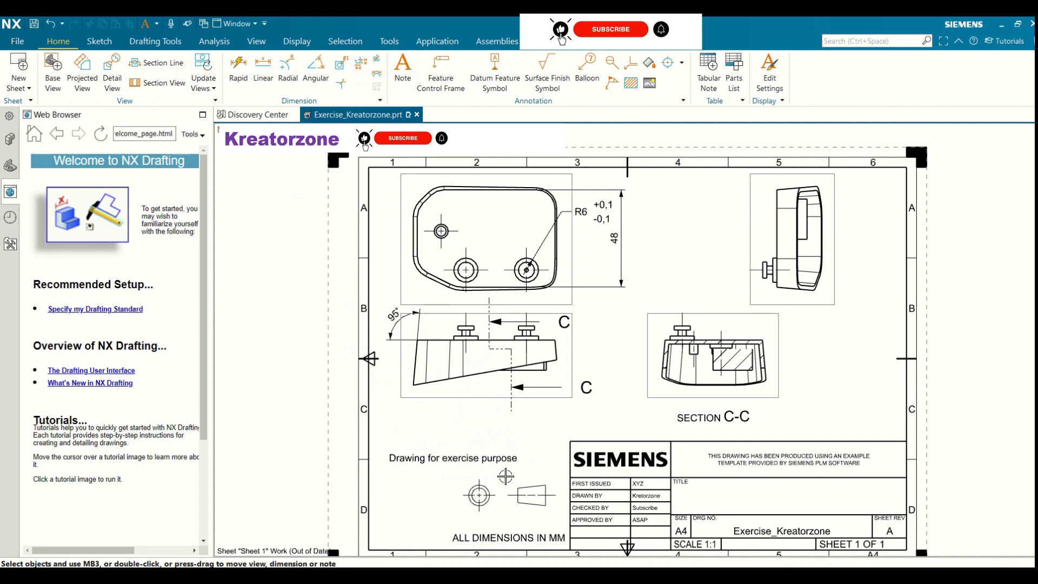
click(485, 457)
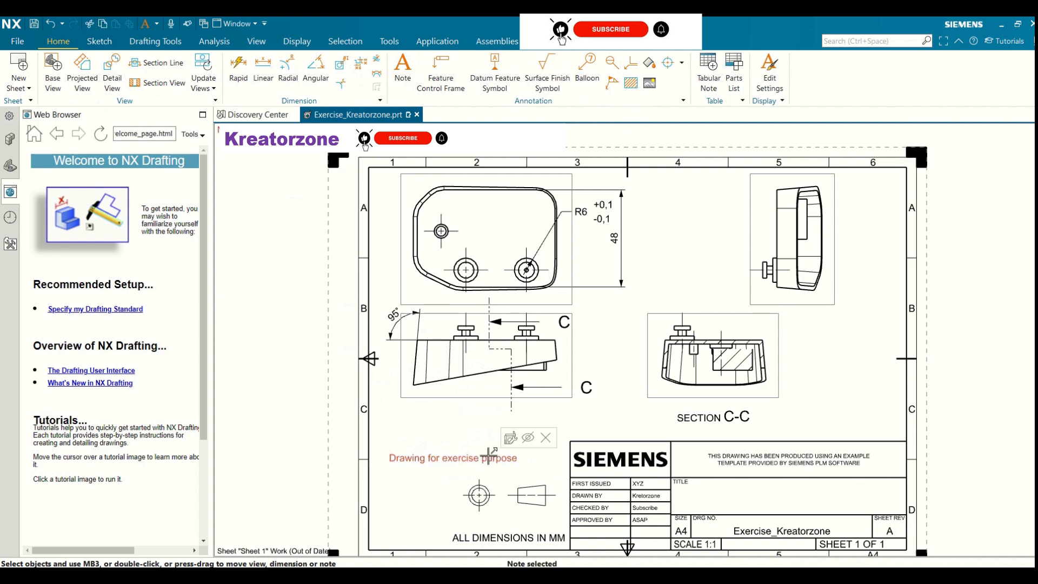
mouse_move(490, 454)
mouse_down()
mouse_move(519, 433)
mouse_move(585, 441)
mouse_move(850, 416)
mouse_move(845, 431)
mouse_move(746, 495)
mouse_move(468, 444)
mouse_move(453, 528)
mouse_move(453, 448)
mouse_move(491, 470)
mouse_up()
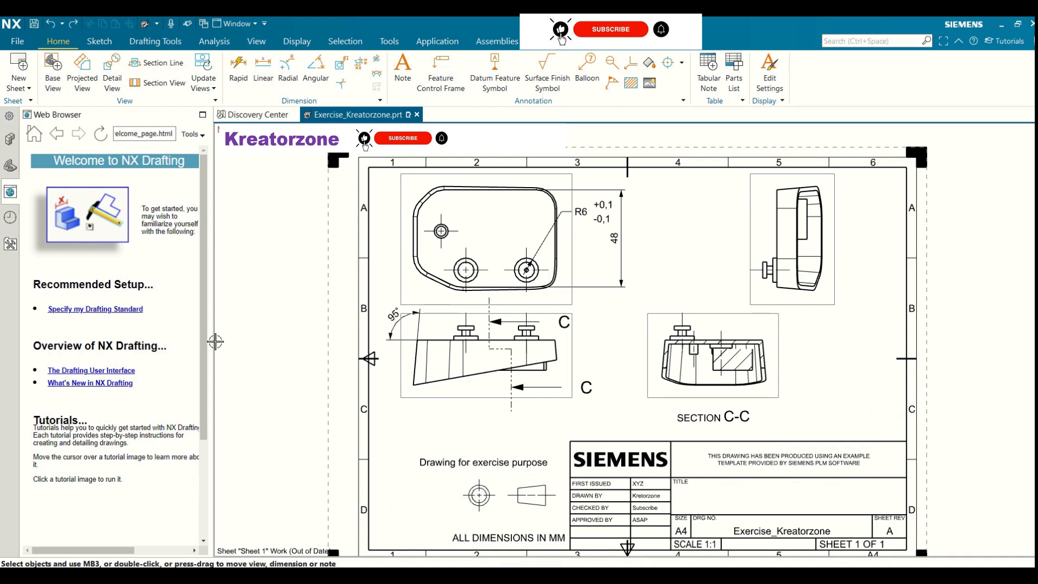
Create a single-frame Straightness feature control frame beside the side view with a plain leader to the view's left vertical edge
drag(213, 341, 80, 342)
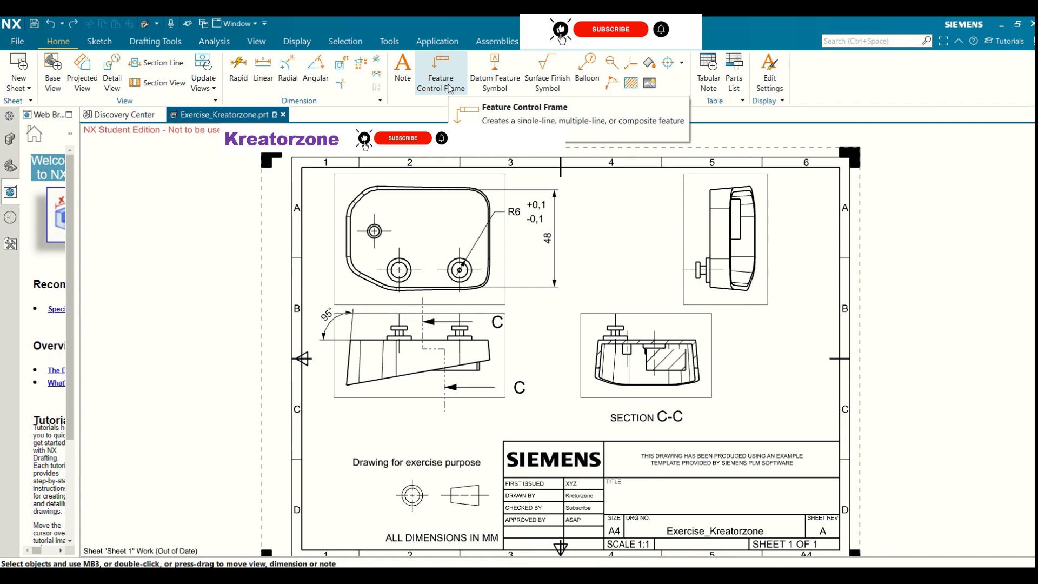
click(450, 88)
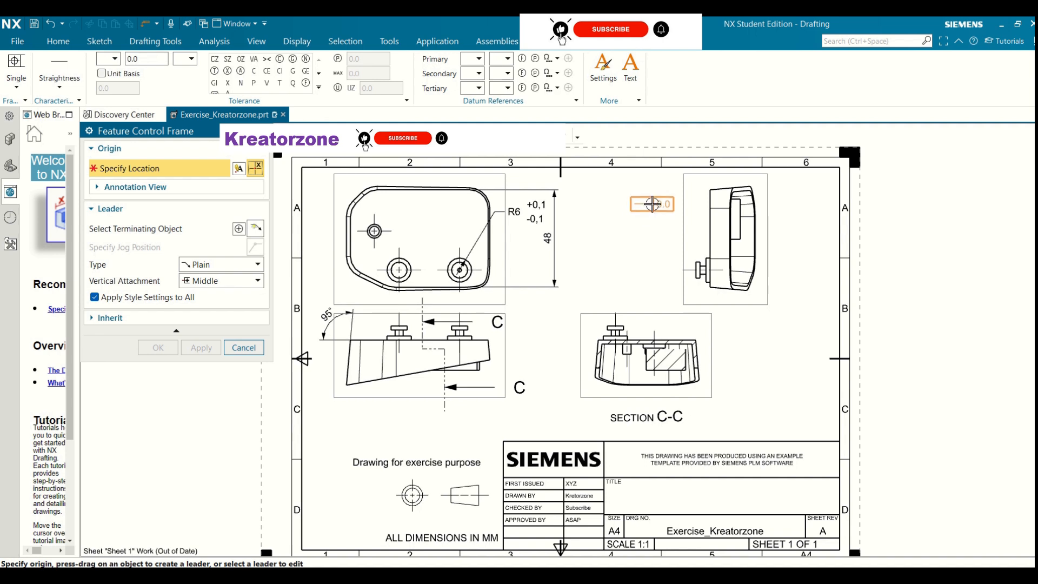
click(652, 209)
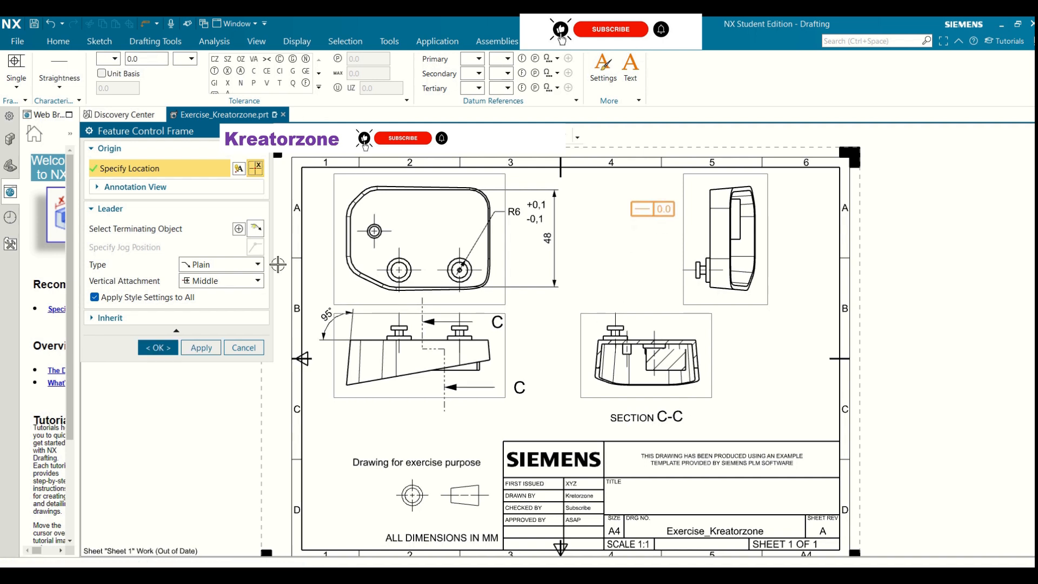
click(97, 210)
click(98, 209)
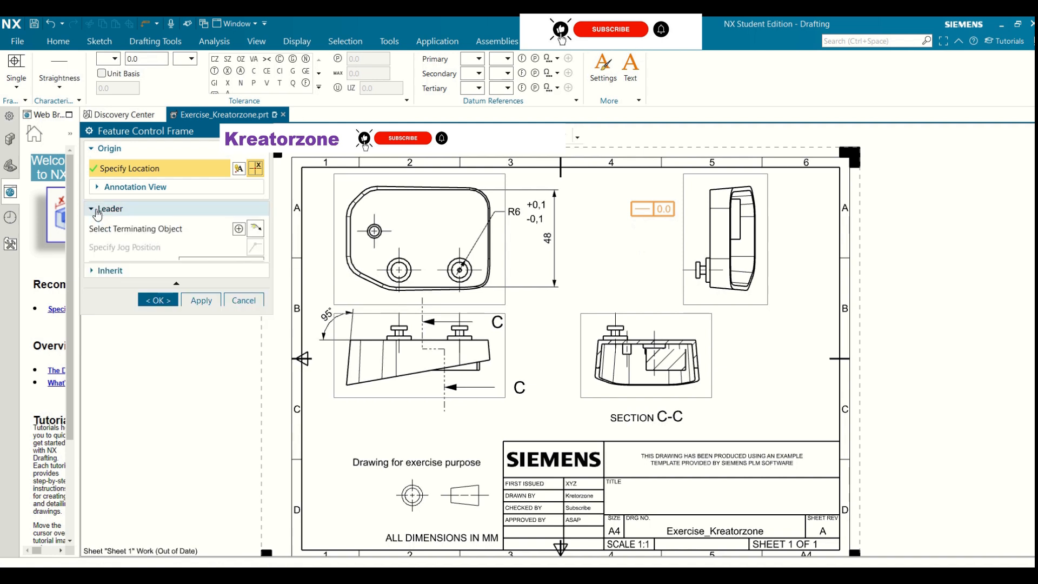
click(256, 229)
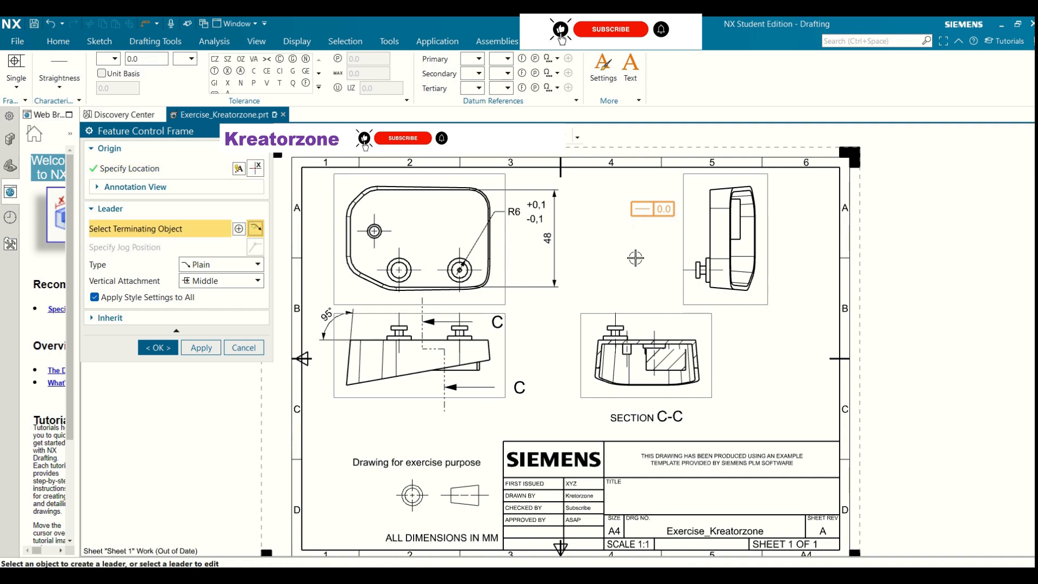
click(709, 232)
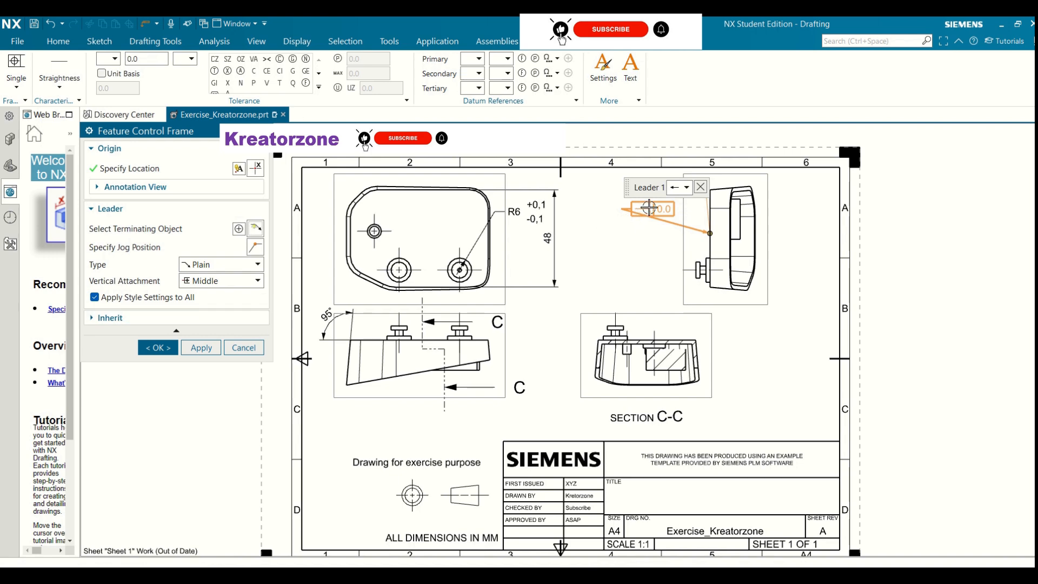
click(158, 348)
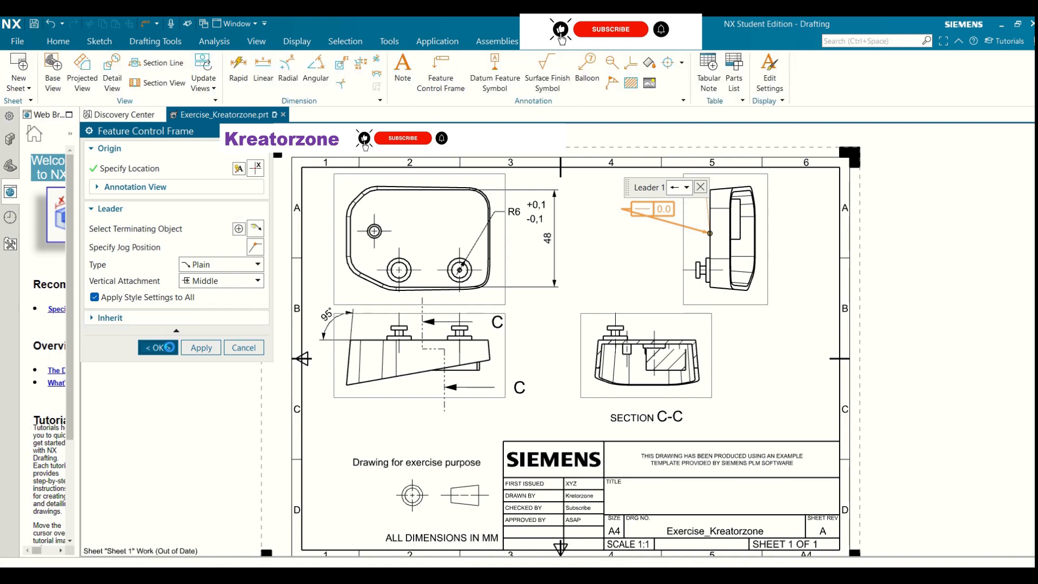
Move the feature control frame to the right of the side view and reopen it for editing
double_click(660, 209)
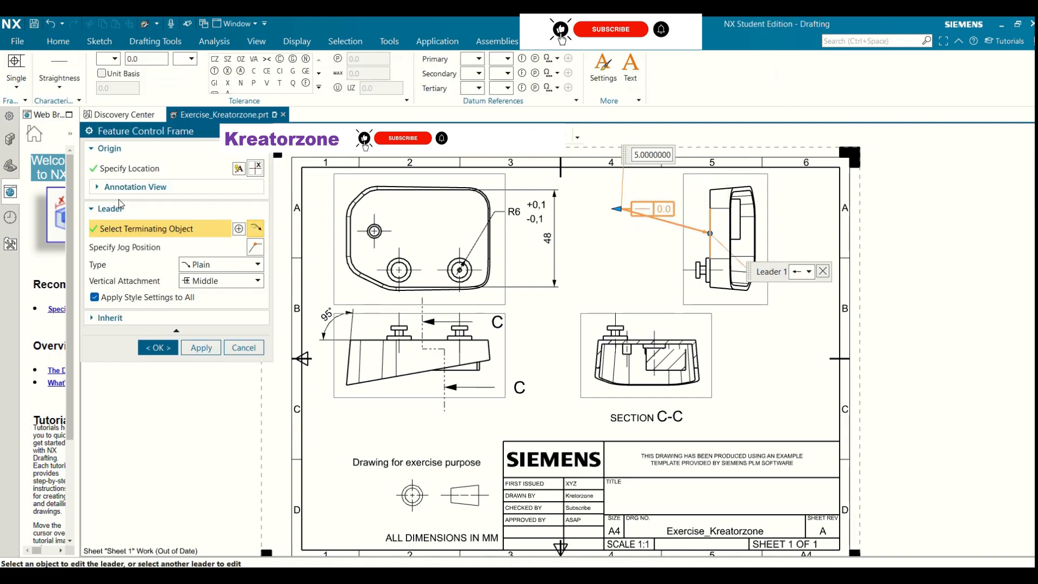
click(124, 168)
mouse_move(656, 208)
mouse_down()
mouse_move(659, 199)
mouse_move(622, 228)
mouse_move(703, 265)
mouse_move(818, 201)
mouse_move(640, 196)
mouse_move(739, 254)
mouse_move(806, 200)
mouse_move(650, 199)
mouse_up()
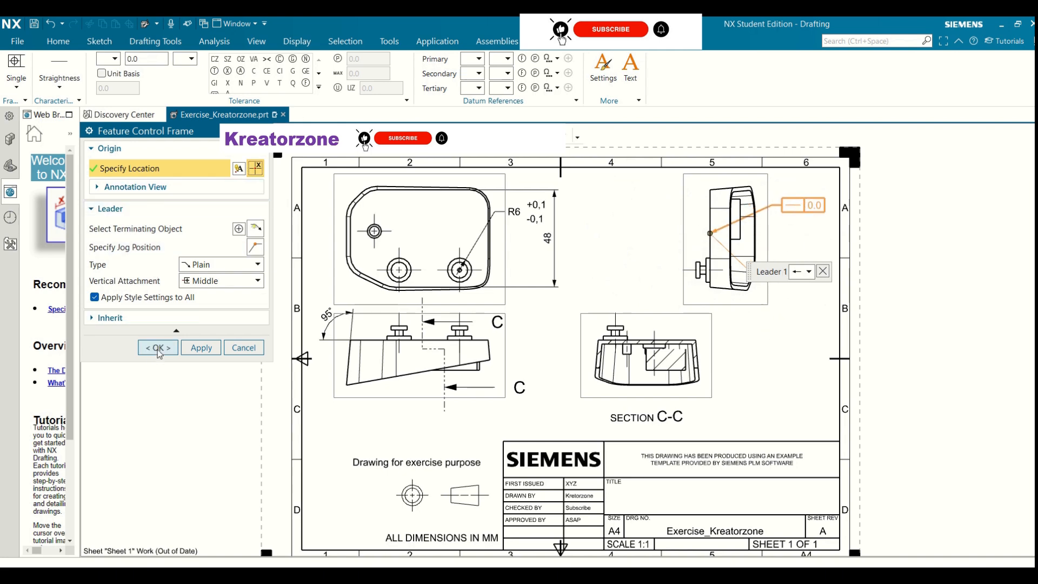
click(158, 348)
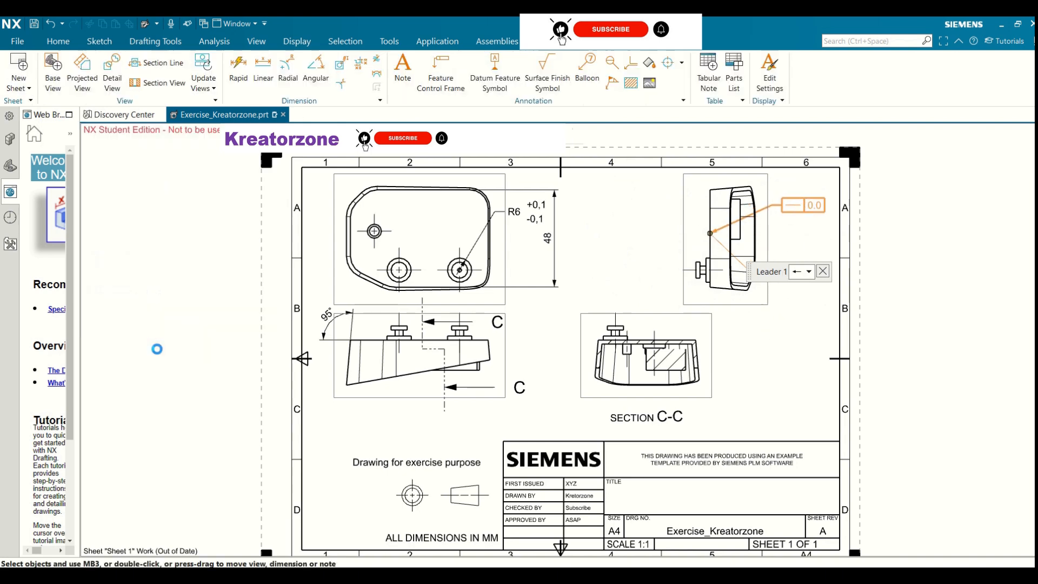
click(797, 205)
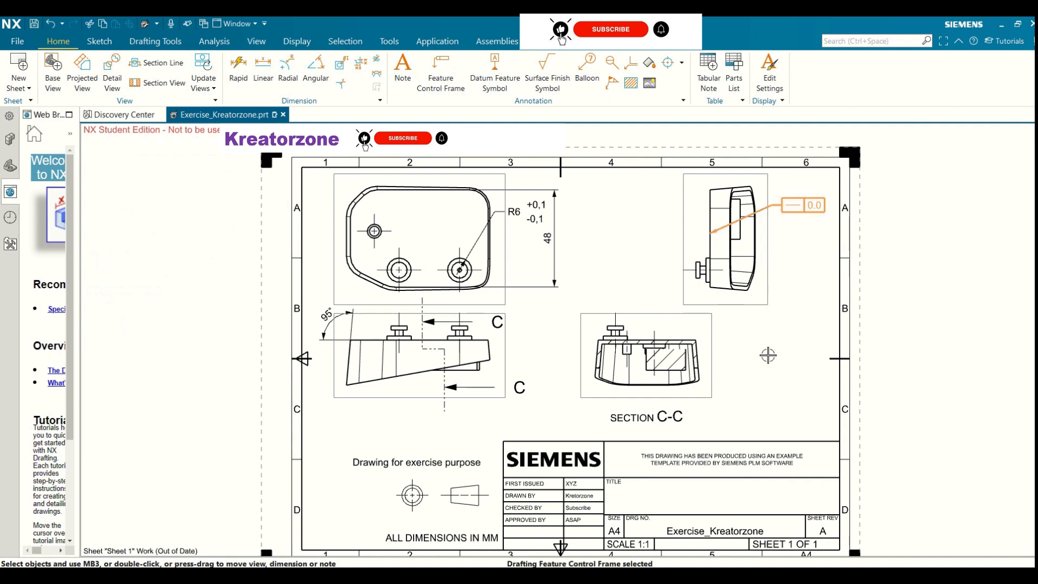
double_click(803, 206)
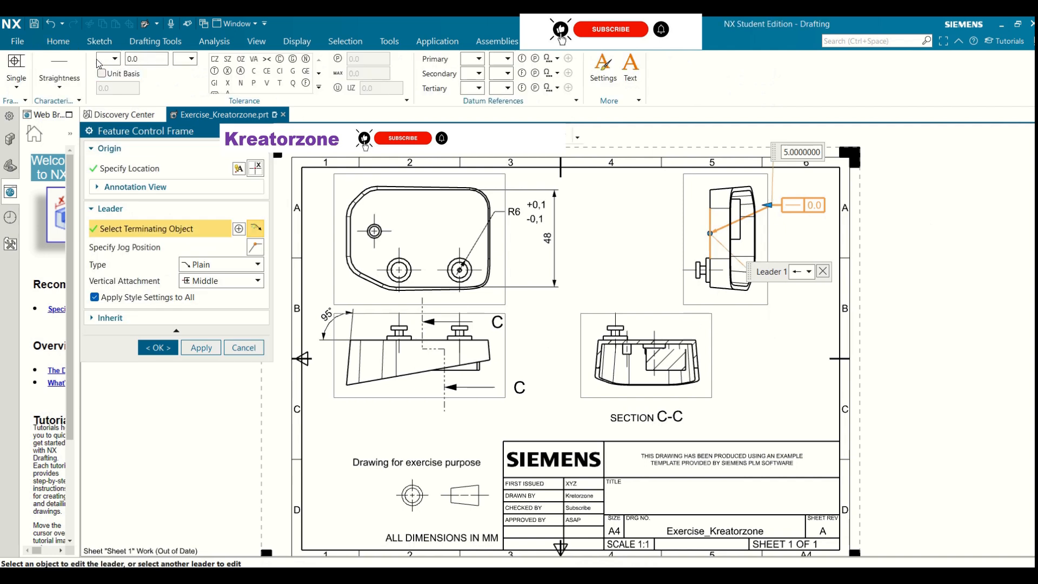
Try the Composite frame style on the feature control frame and restore it to Single
click(59, 76)
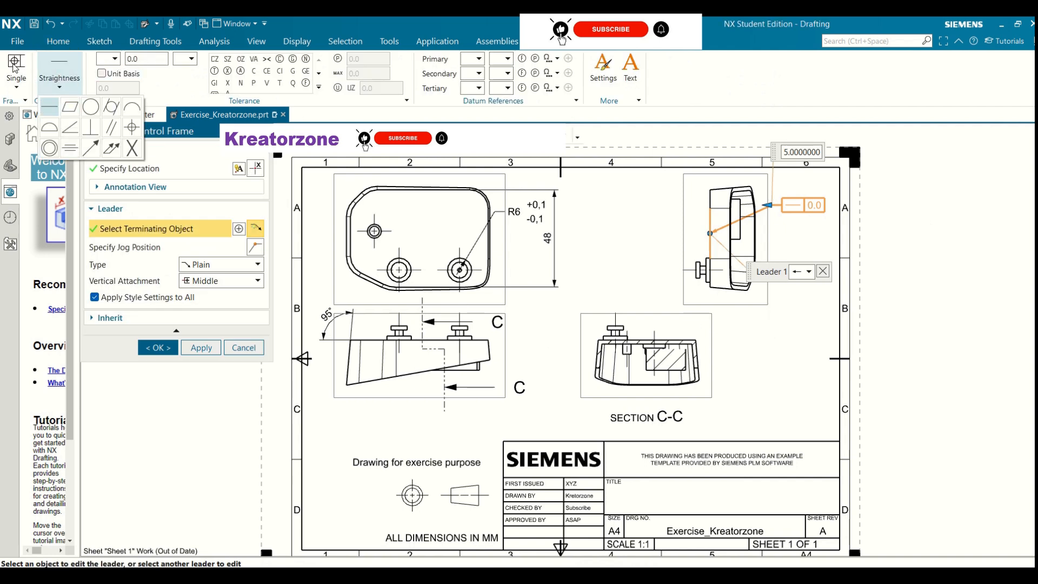
click(21, 85)
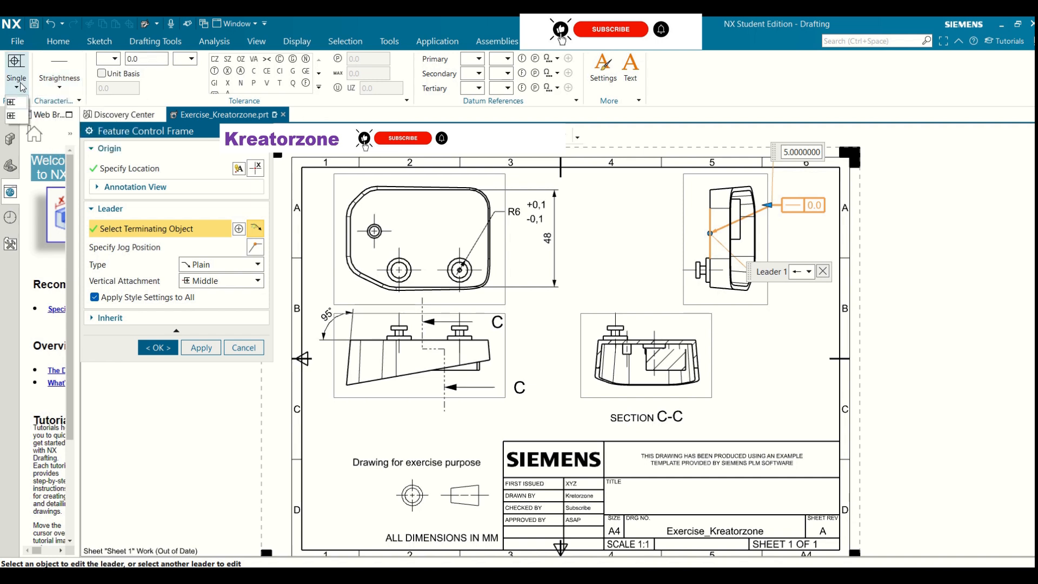
click(11, 115)
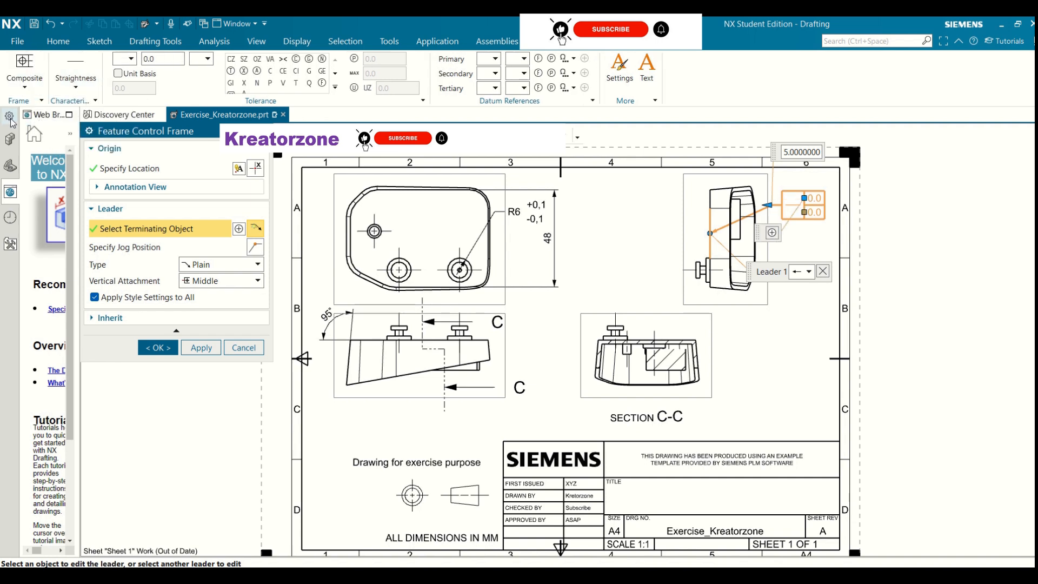
click(25, 87)
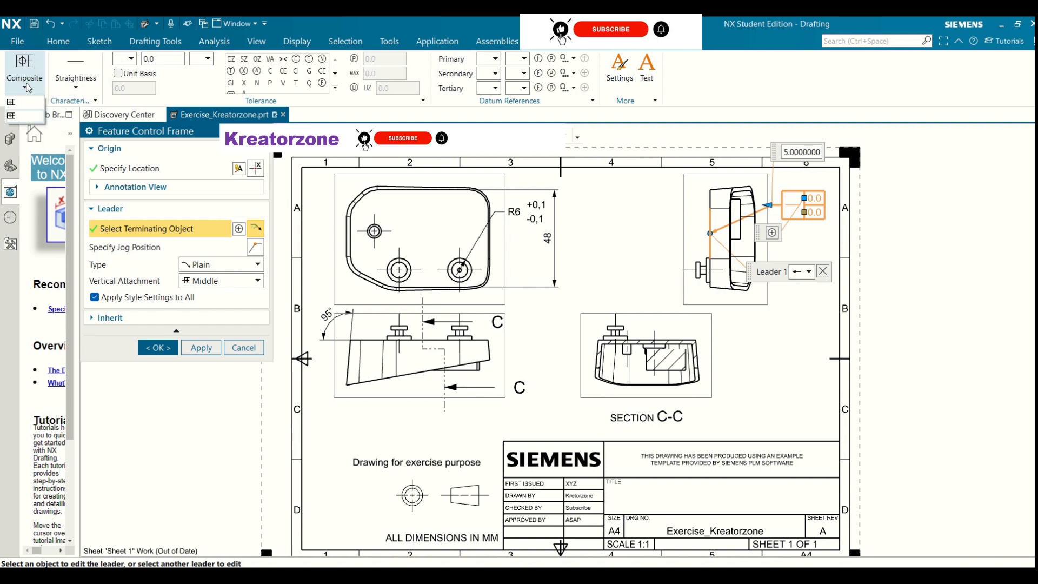
click(31, 104)
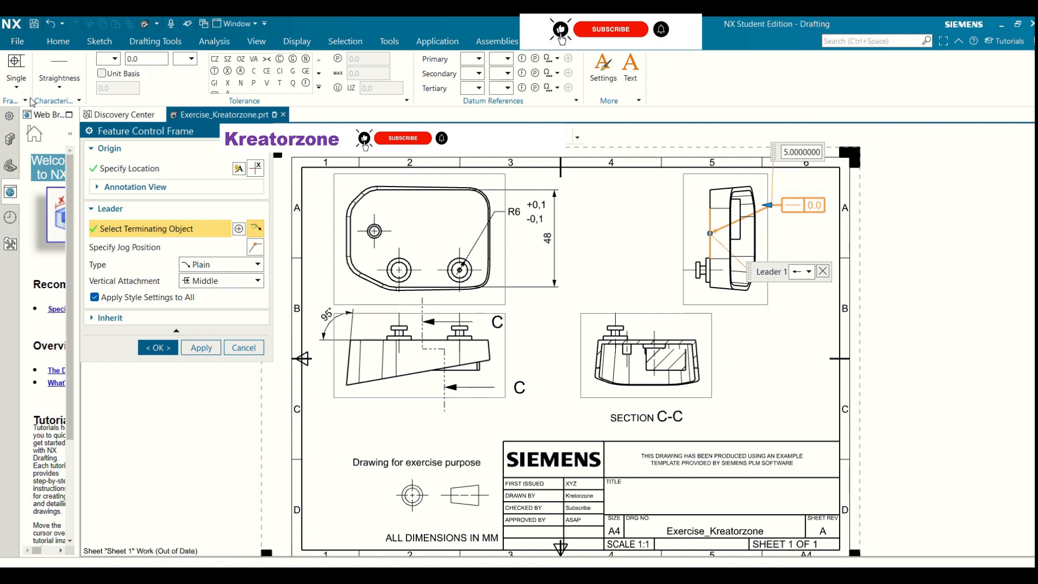
Try the Position characteristic on the feature control frame and change it to Flatness
click(64, 89)
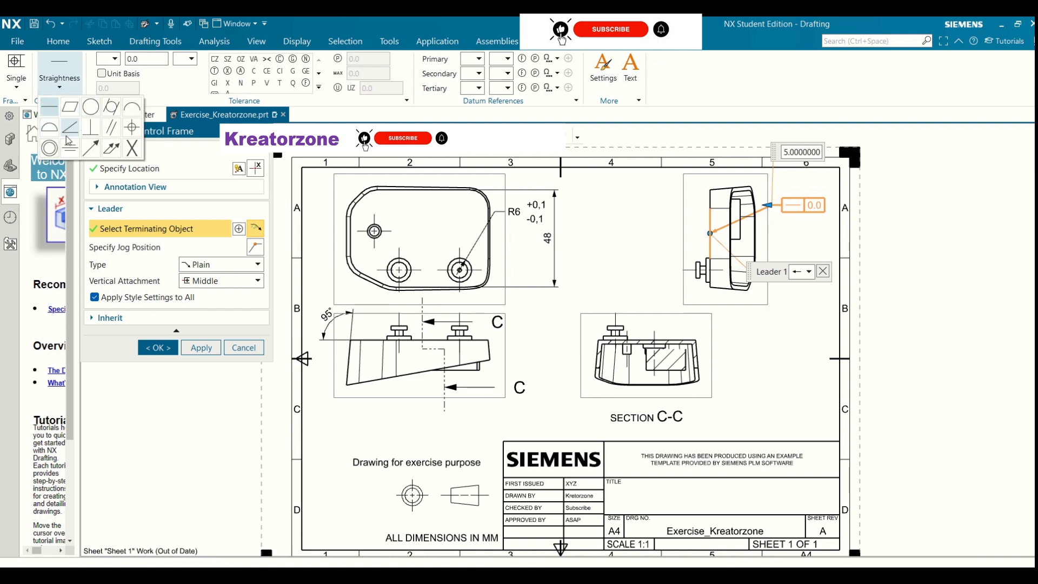
click(131, 126)
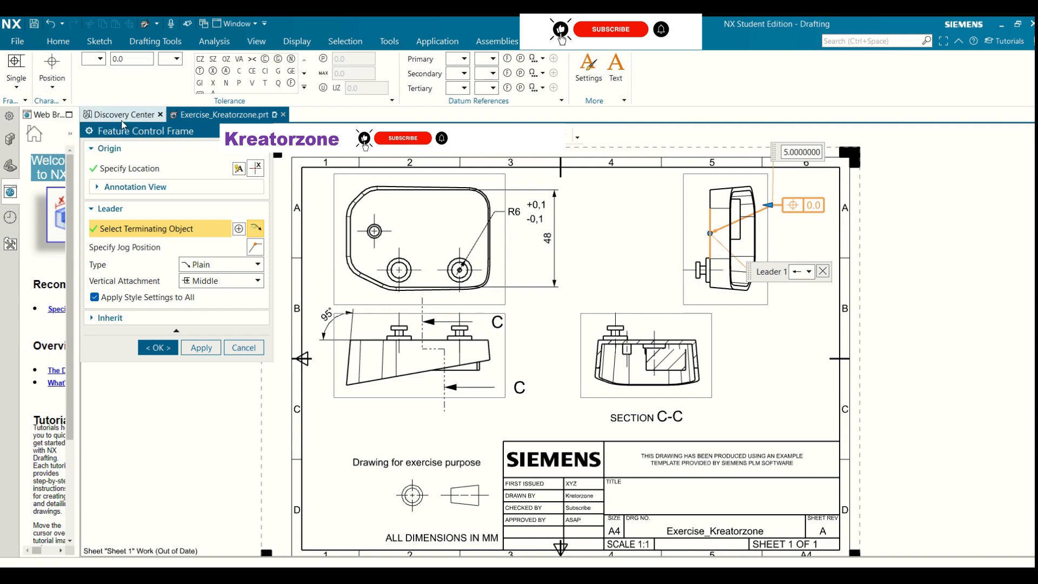
click(52, 85)
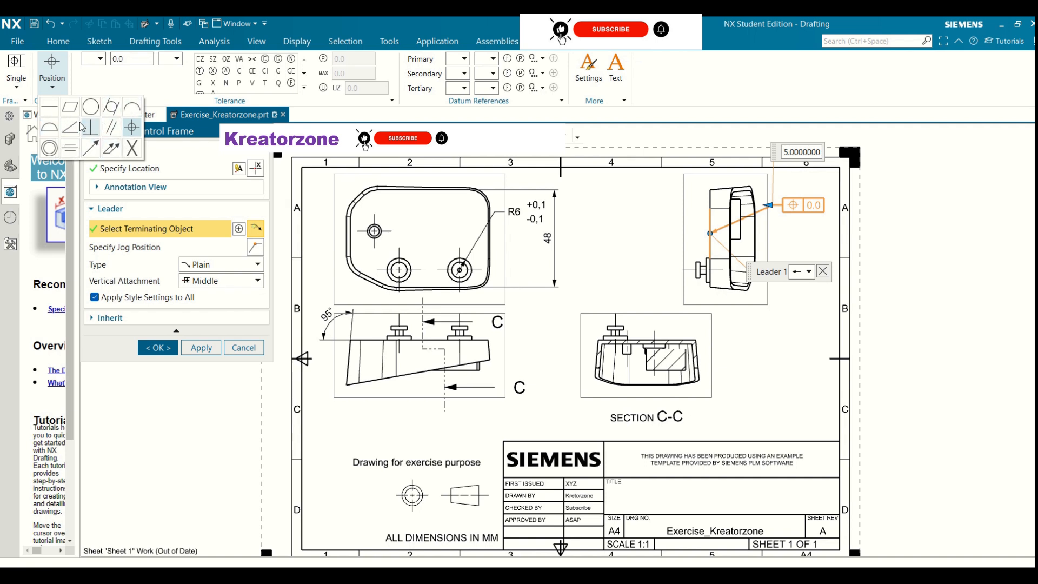
click(71, 108)
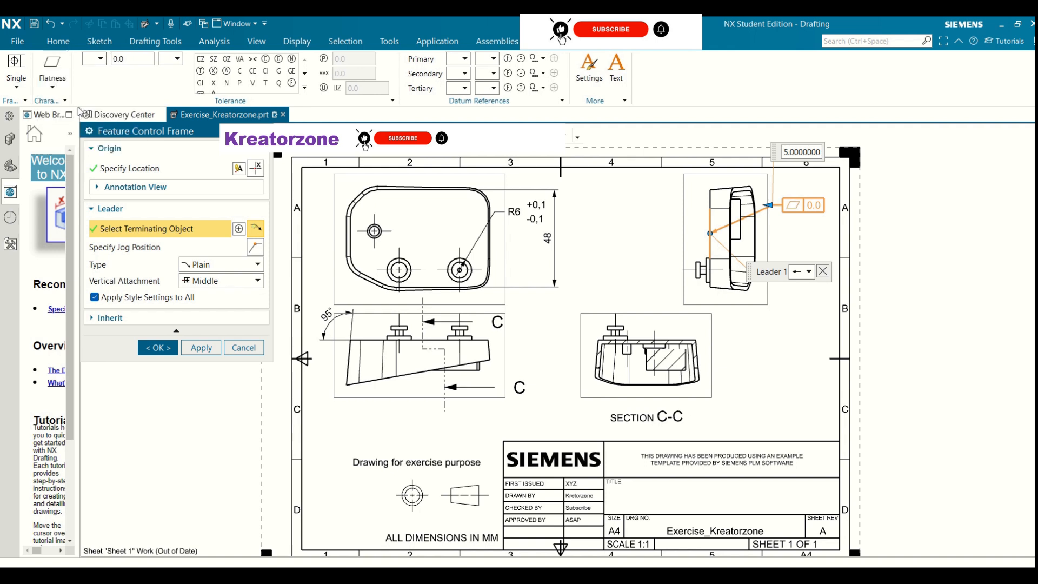
Set the flatness tolerance in the feature control frame to 0.2
click(126, 59)
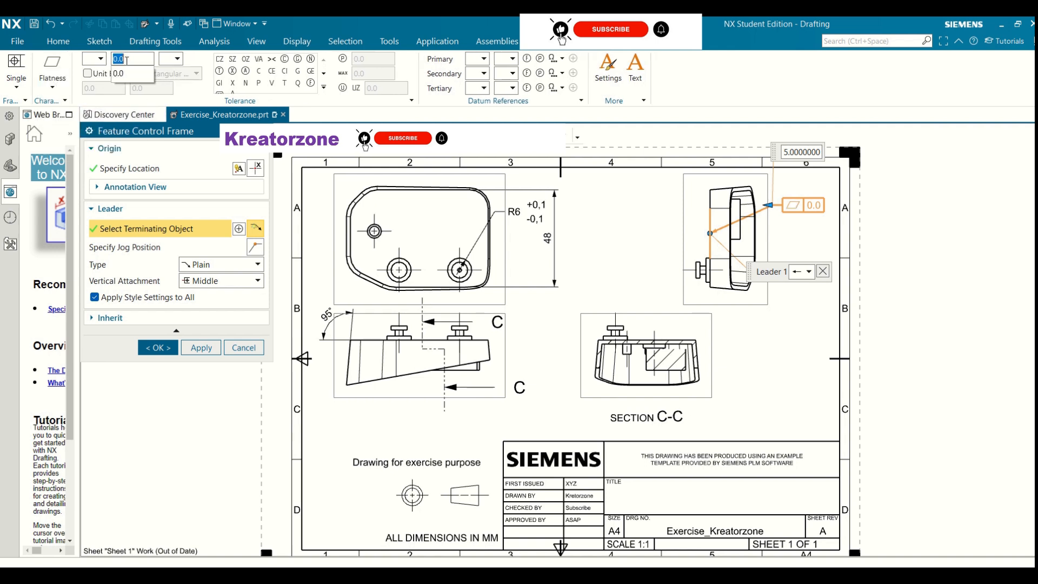
text(0.2)
Try the Least and Maximum Material Condition modifiers on the flatness tolerance and clear the modifier again
click(171, 60)
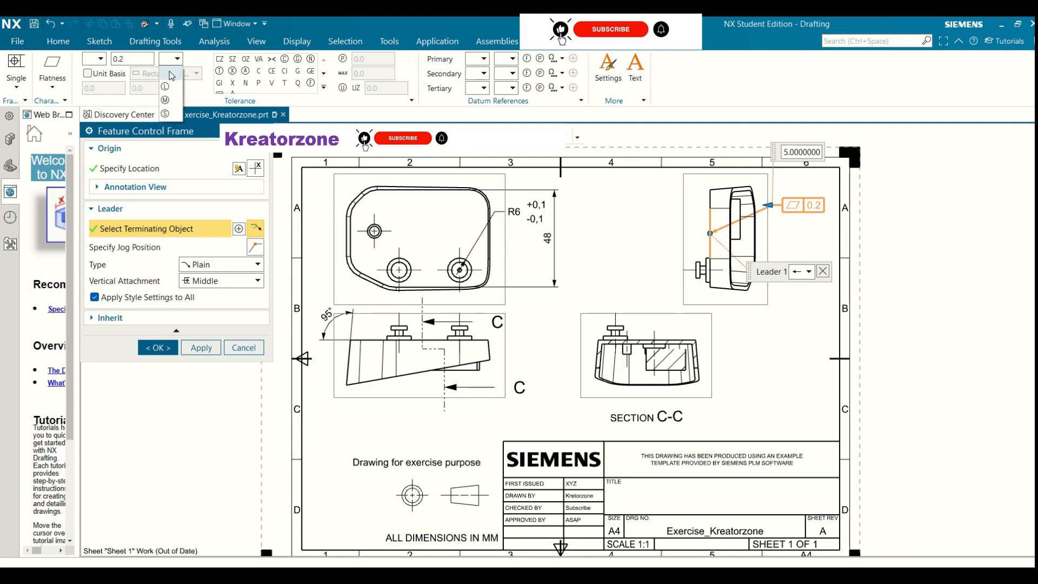
click(173, 97)
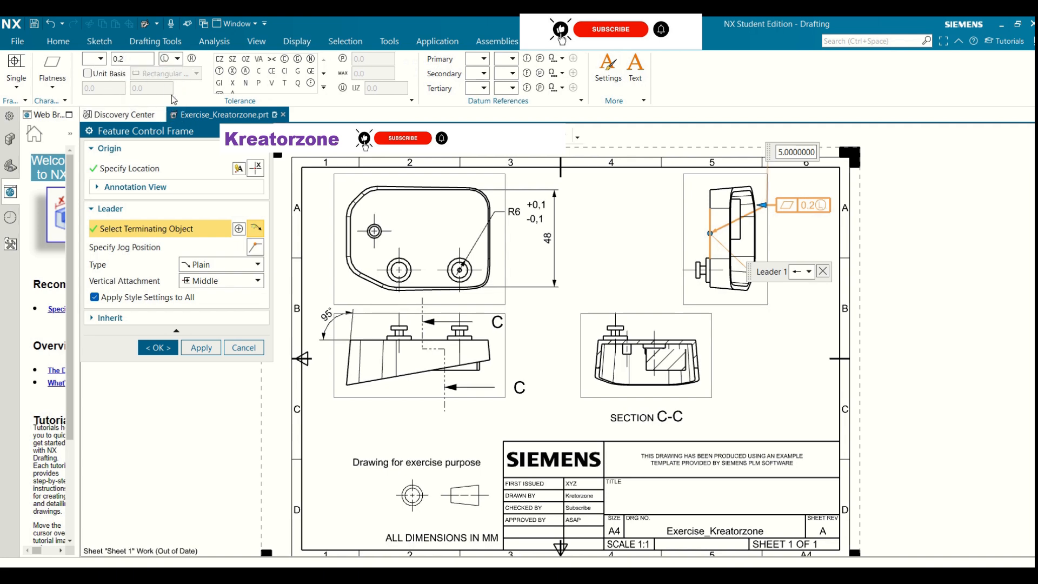
click(173, 59)
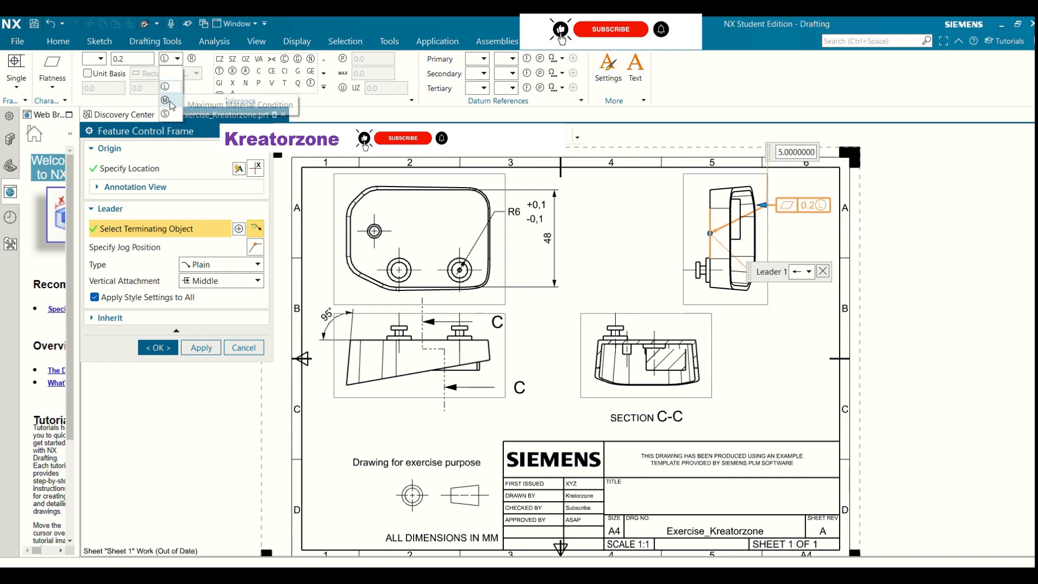
click(166, 102)
click(178, 58)
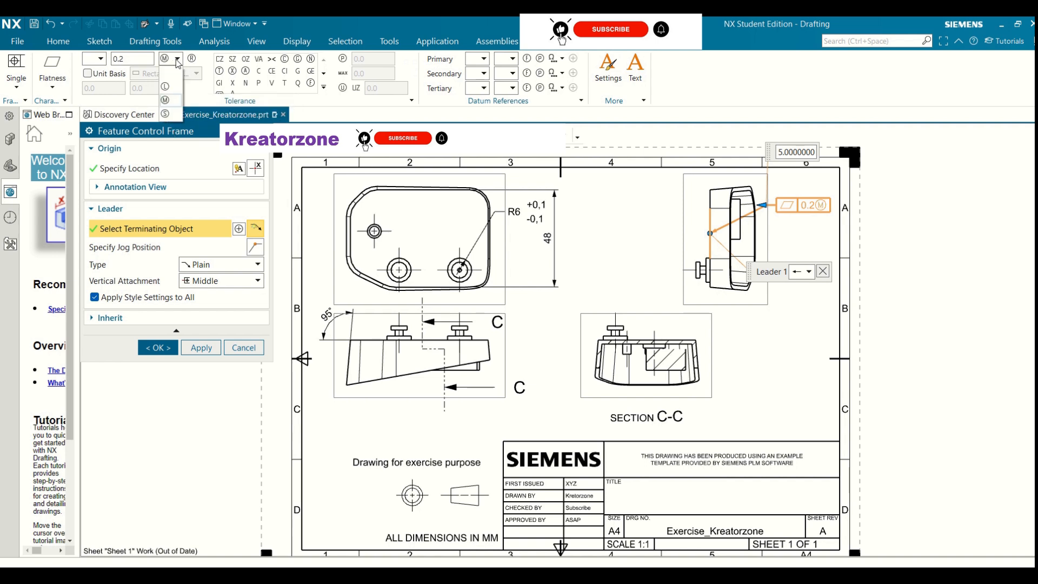
click(172, 69)
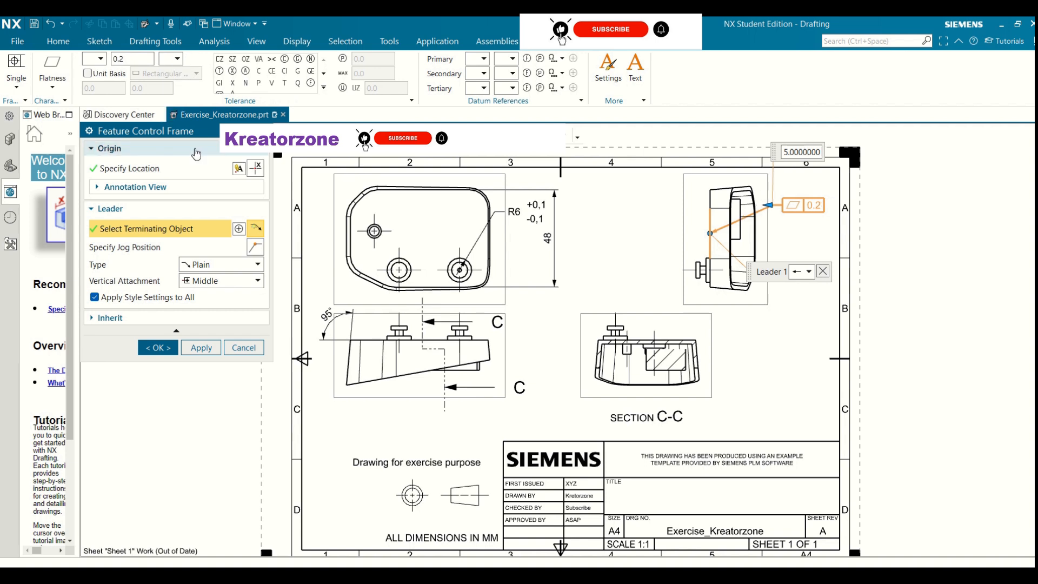
click(101, 58)
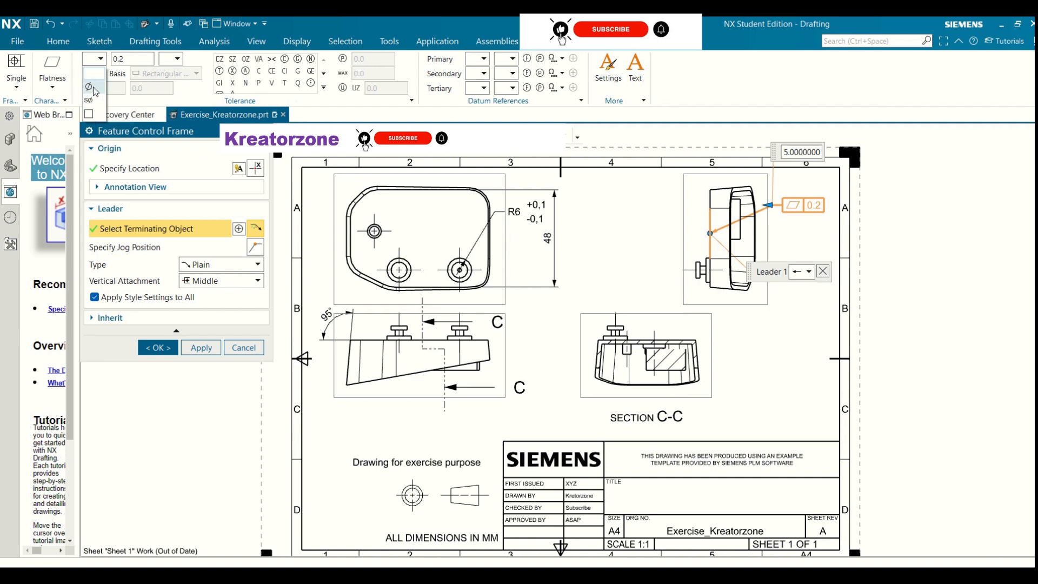
click(100, 59)
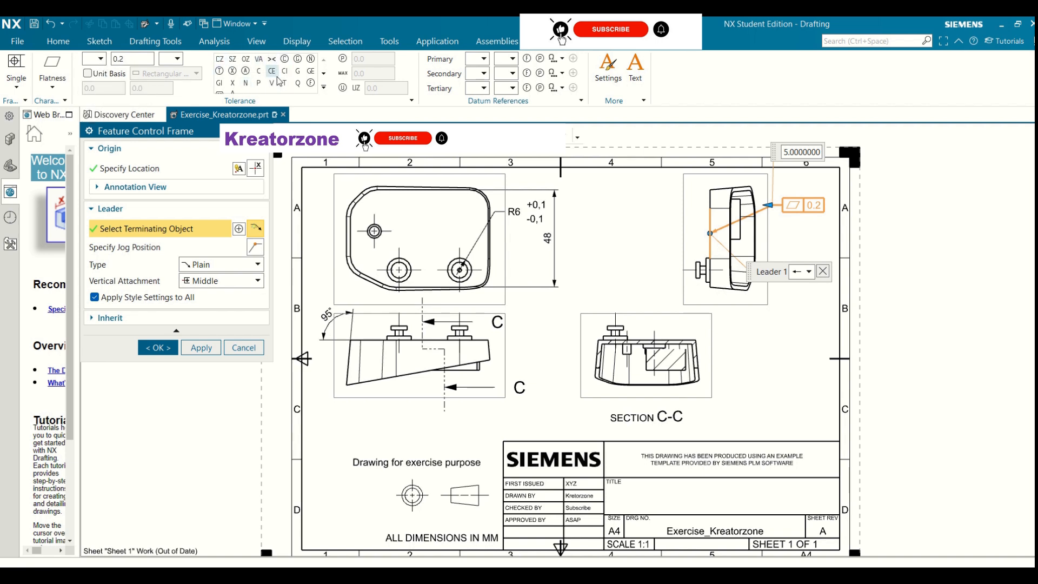
Try A as the primary datum reference in the feature control frame and clear it again
click(323, 73)
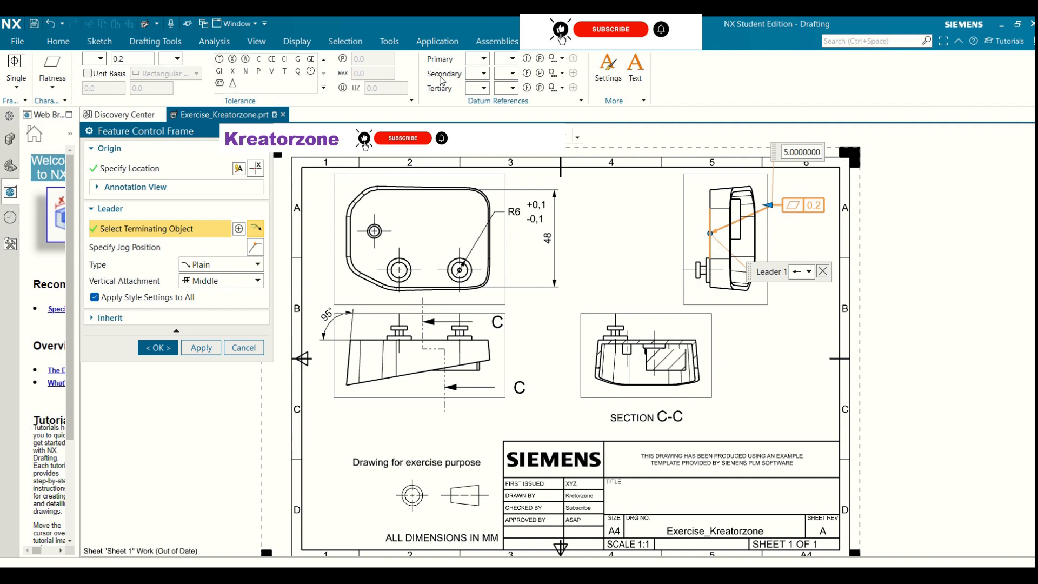
click(484, 59)
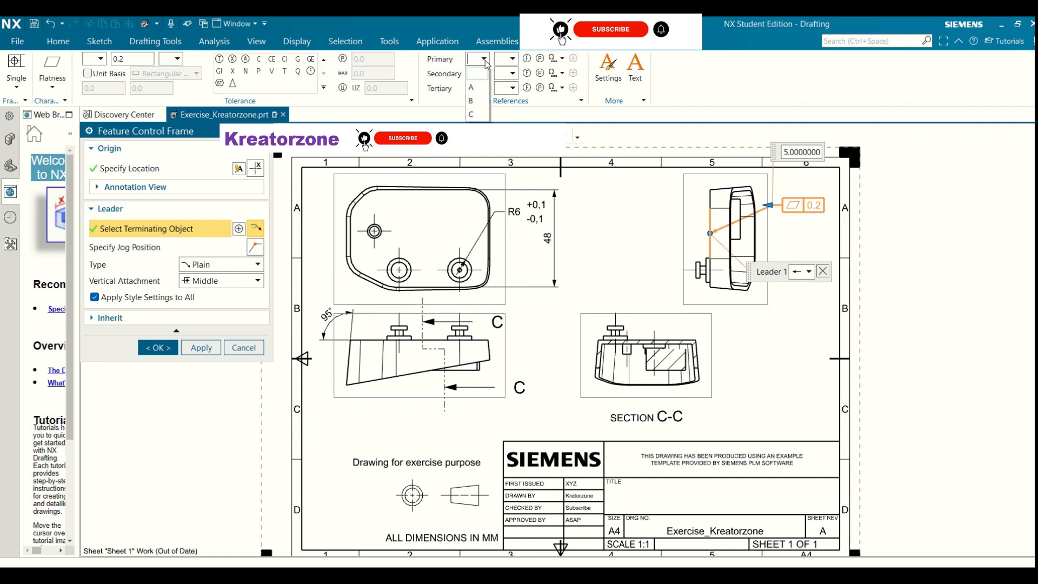
click(473, 88)
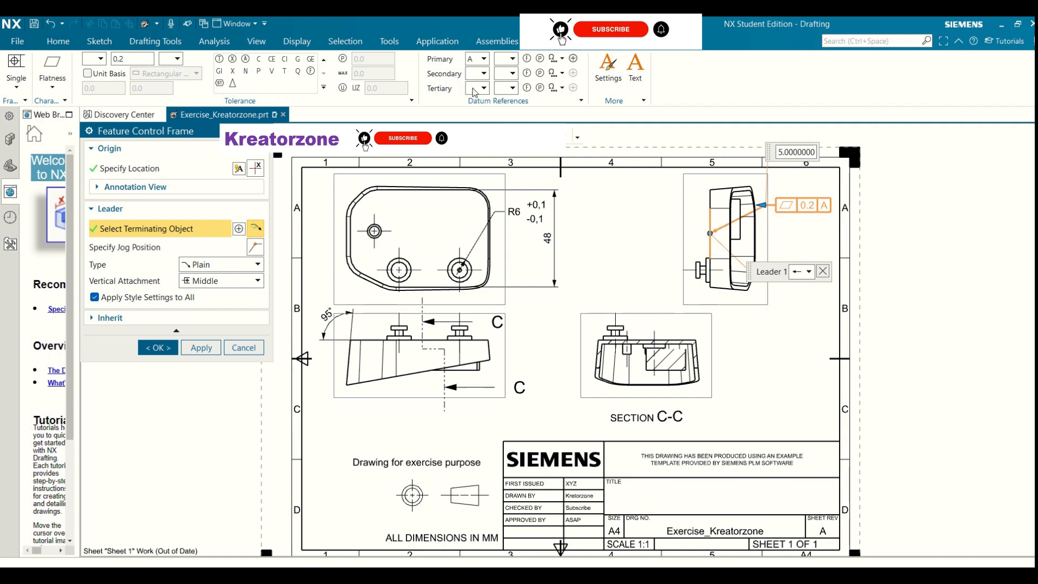
click(479, 60)
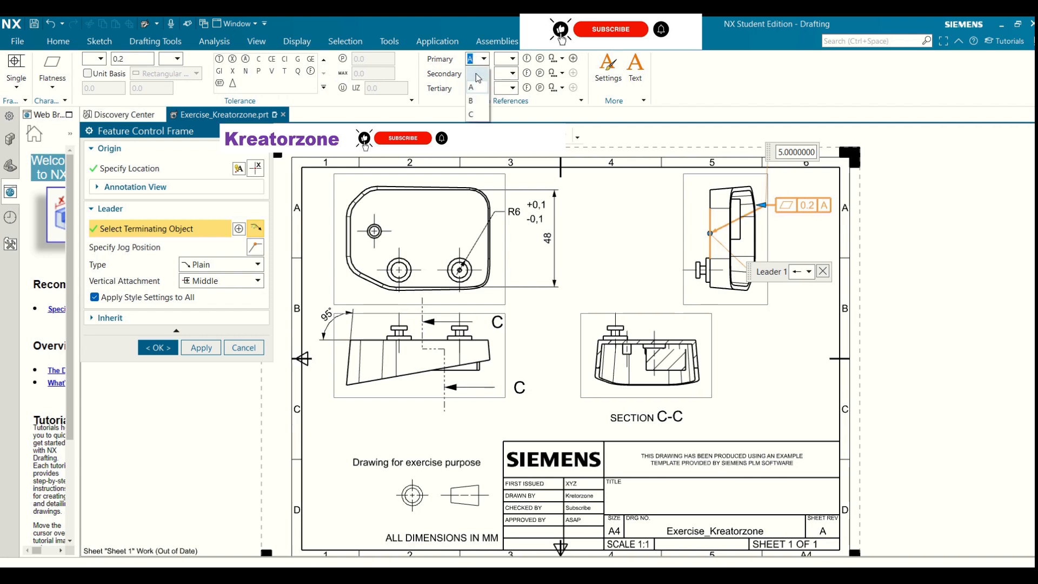
click(476, 75)
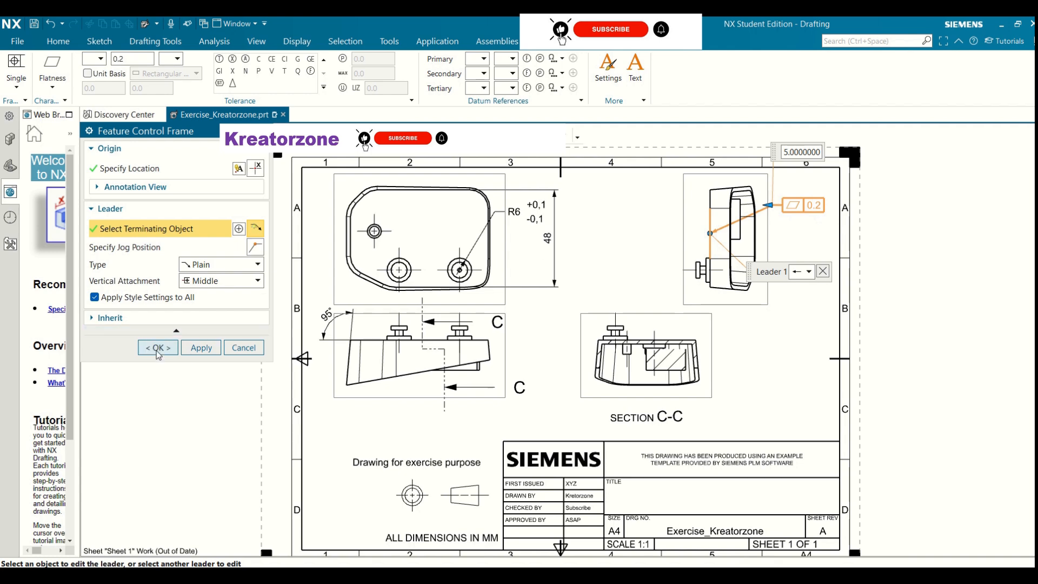
Accept the feature control frame edits and move the frame to the left of the side view
click(157, 349)
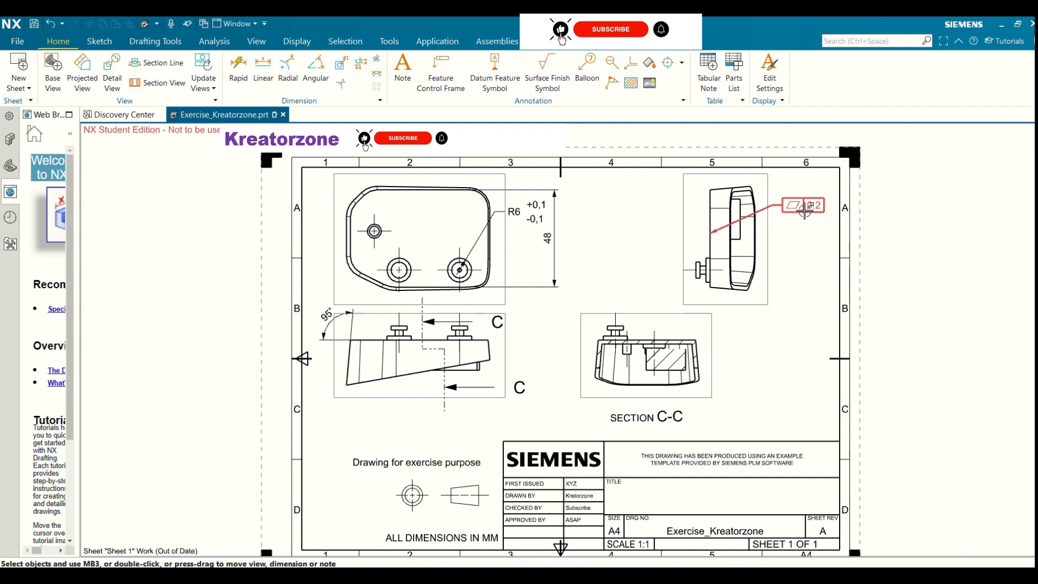
drag(803, 205, 654, 212)
click(781, 358)
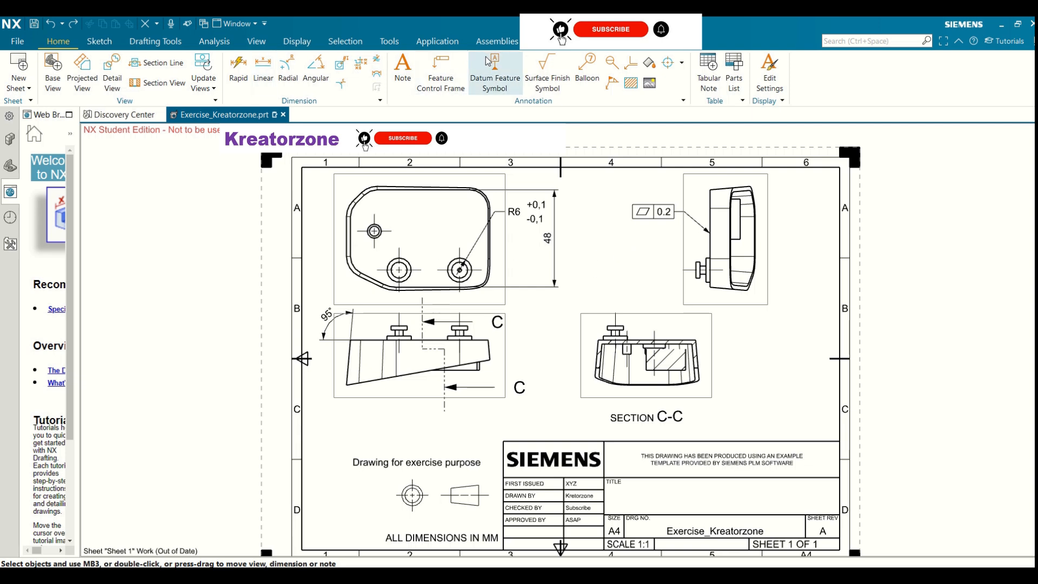
Attach datum feature symbol A to the side view's left vertical edge and shift the symbol slightly farther left
click(495, 71)
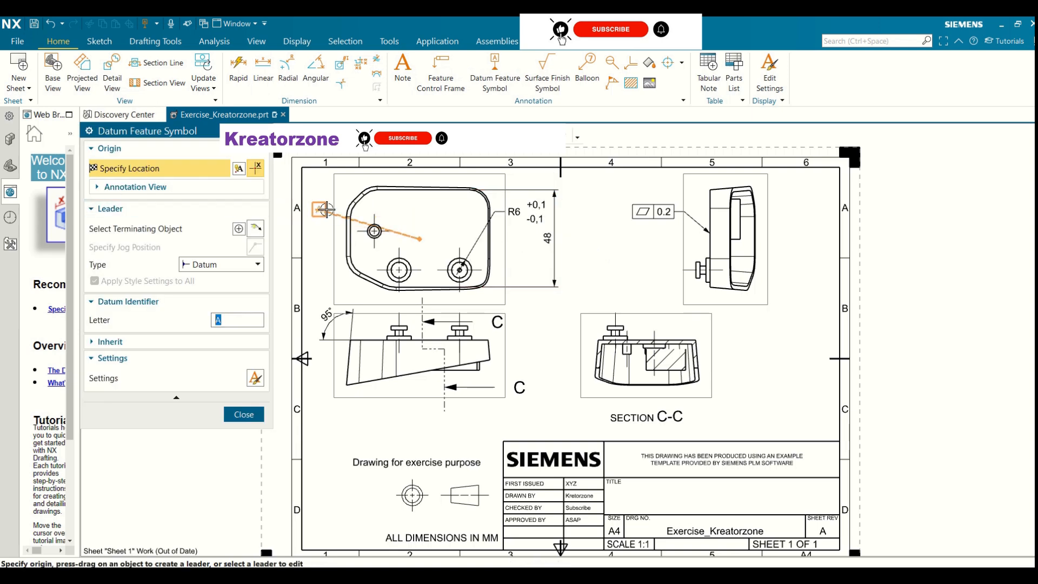
drag(547, 238, 619, 236)
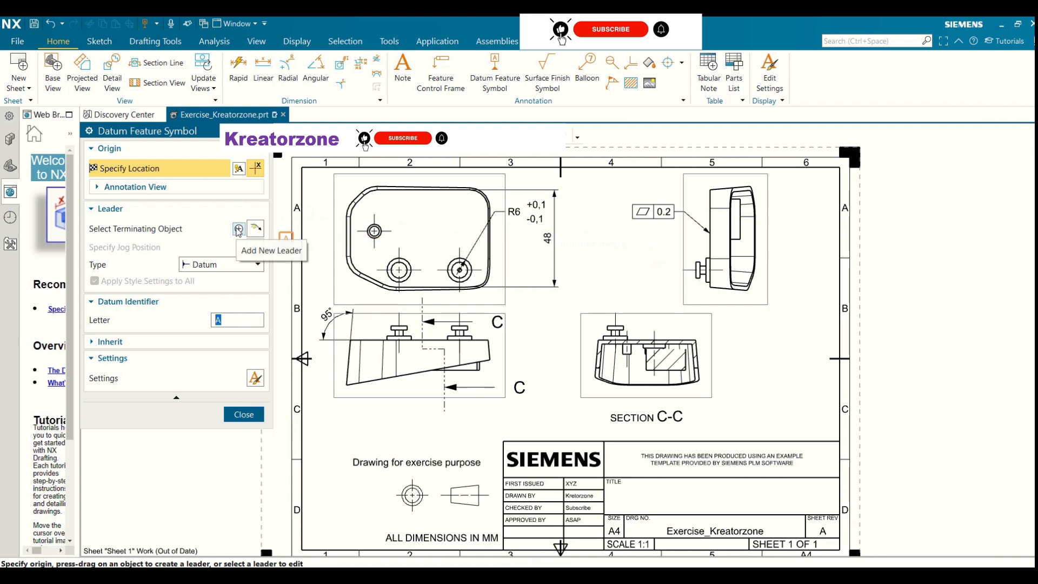
click(90, 211)
click(90, 211)
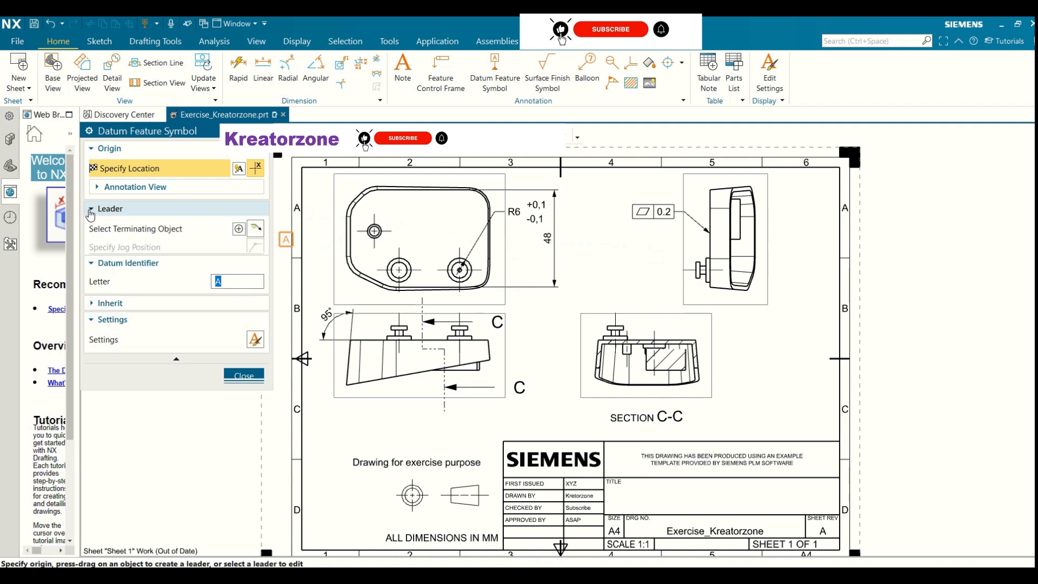
click(239, 229)
click(710, 247)
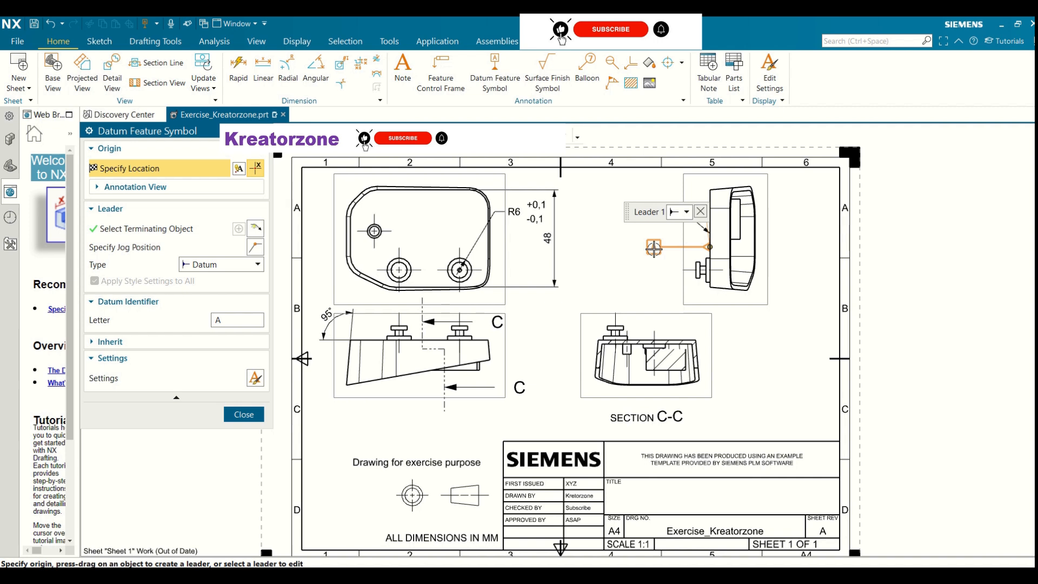
click(665, 247)
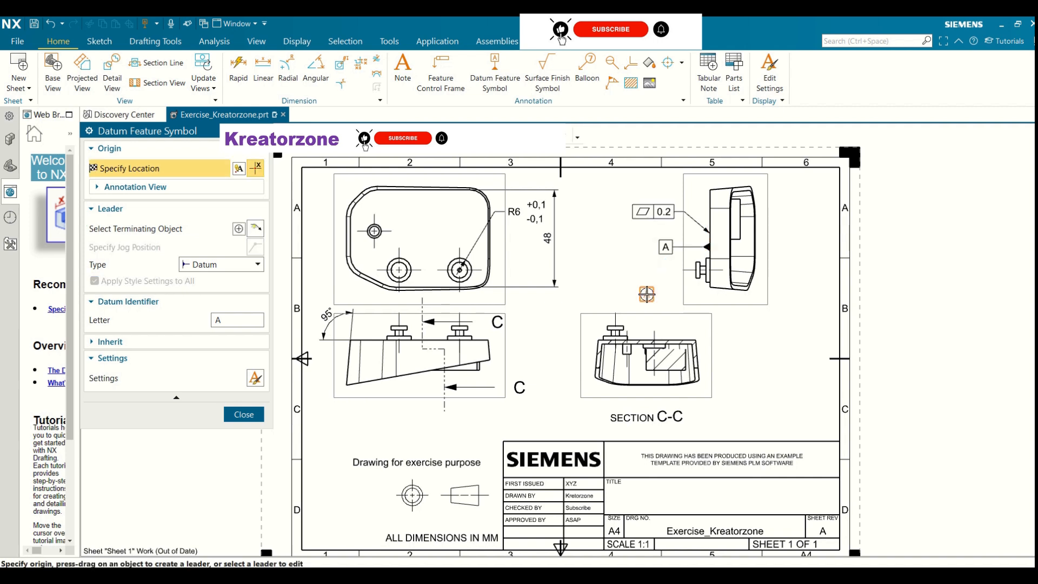
click(244, 415)
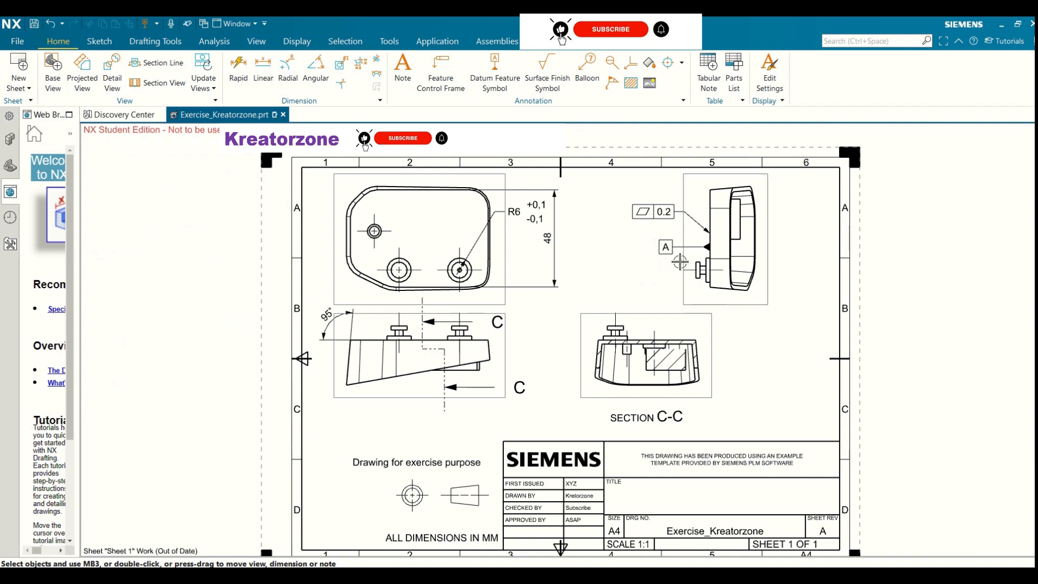
click(670, 248)
drag(667, 248, 653, 265)
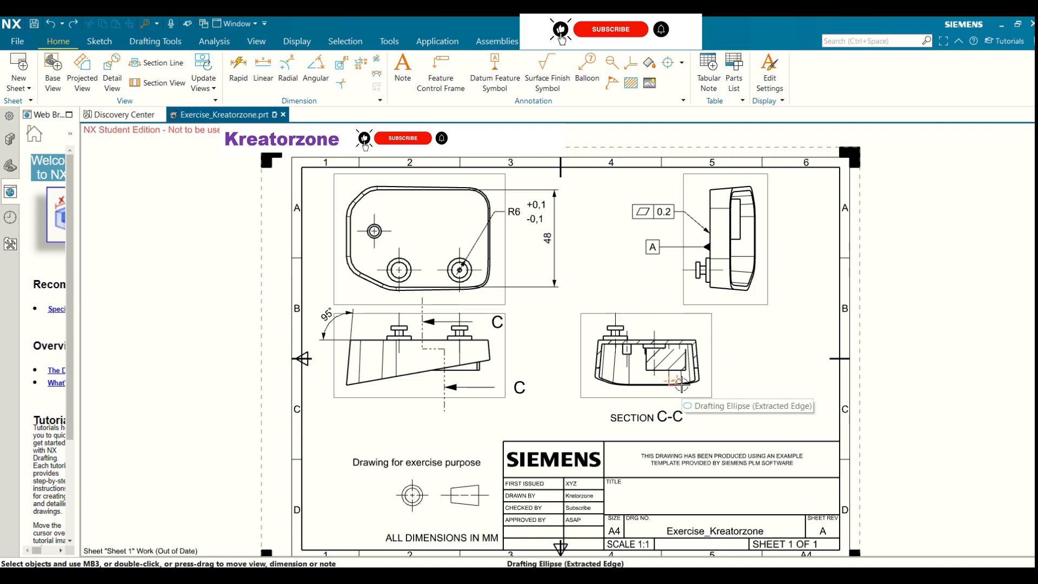
Place an Open surface finish symbol on the upper edge of the front view, near its left end
click(559, 83)
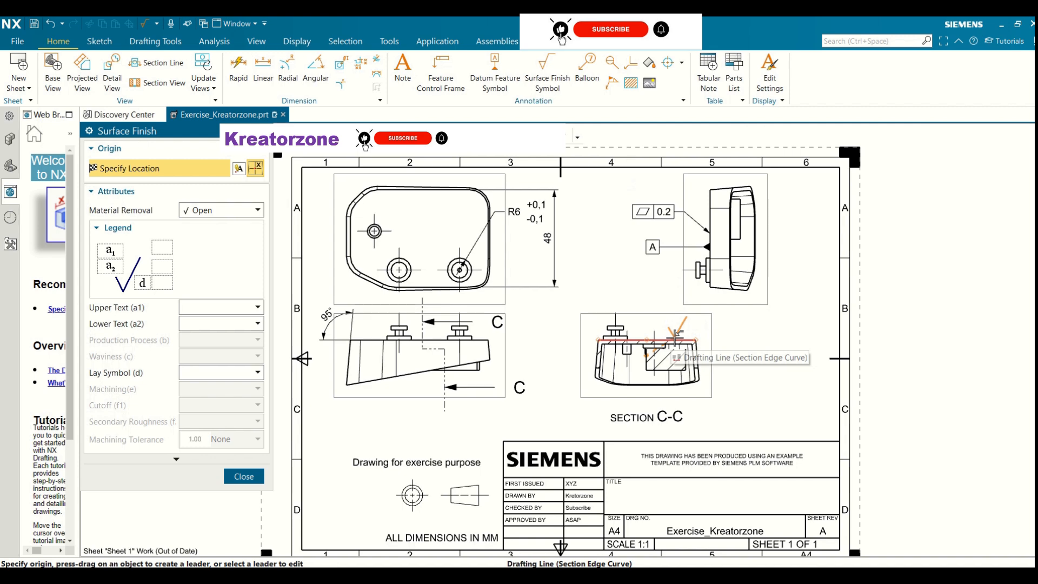
click(371, 335)
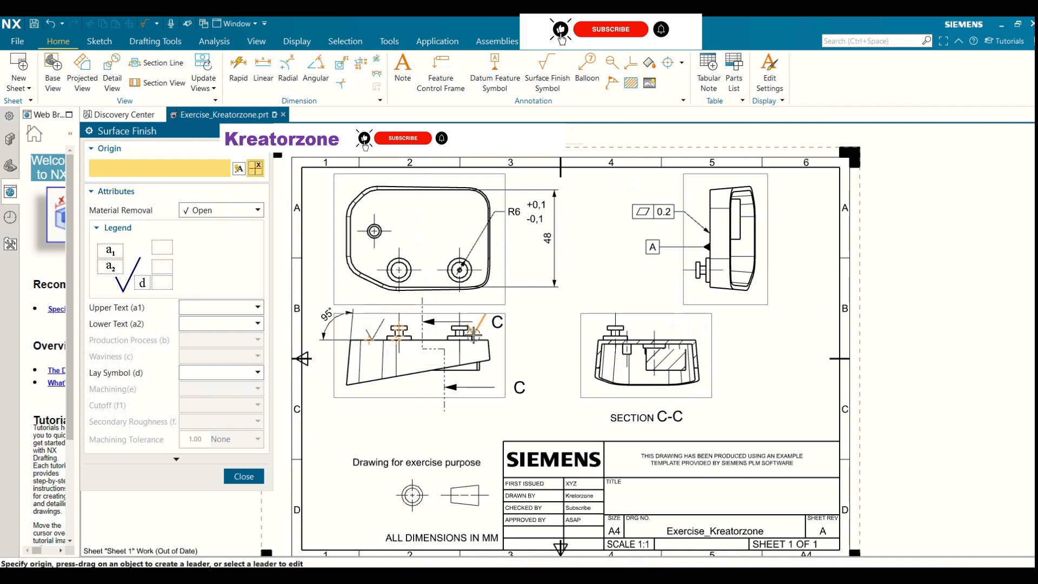
Set the material removal type of the next surface finish symbol to Modifier, Material Removal Prohibited
click(259, 210)
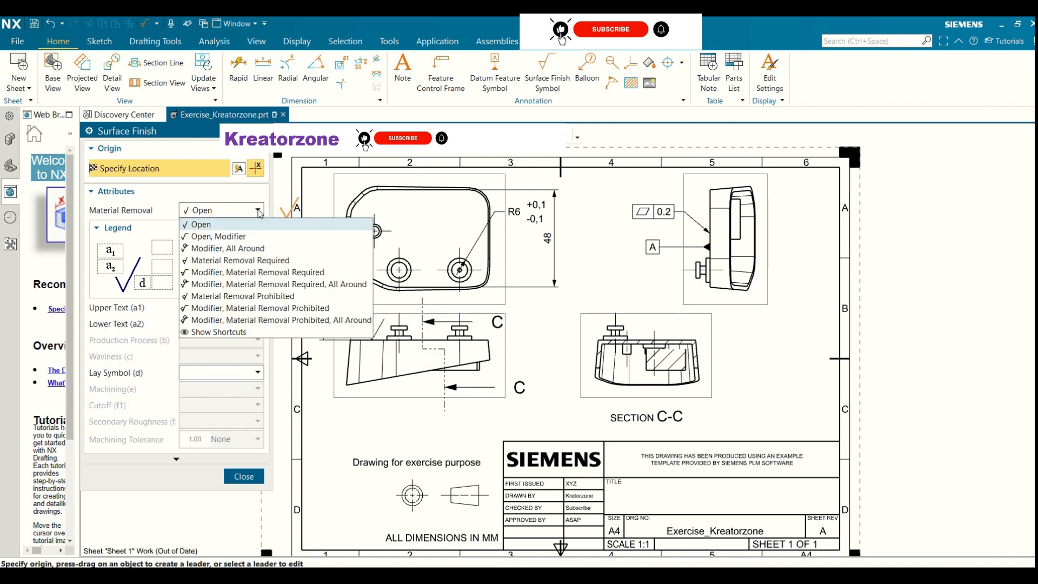
click(240, 236)
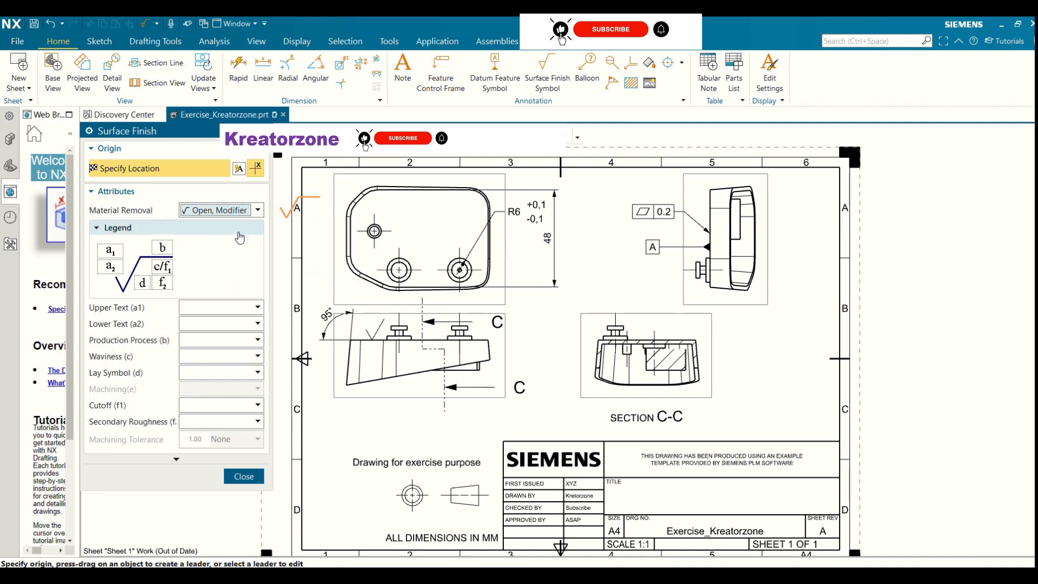
click(256, 211)
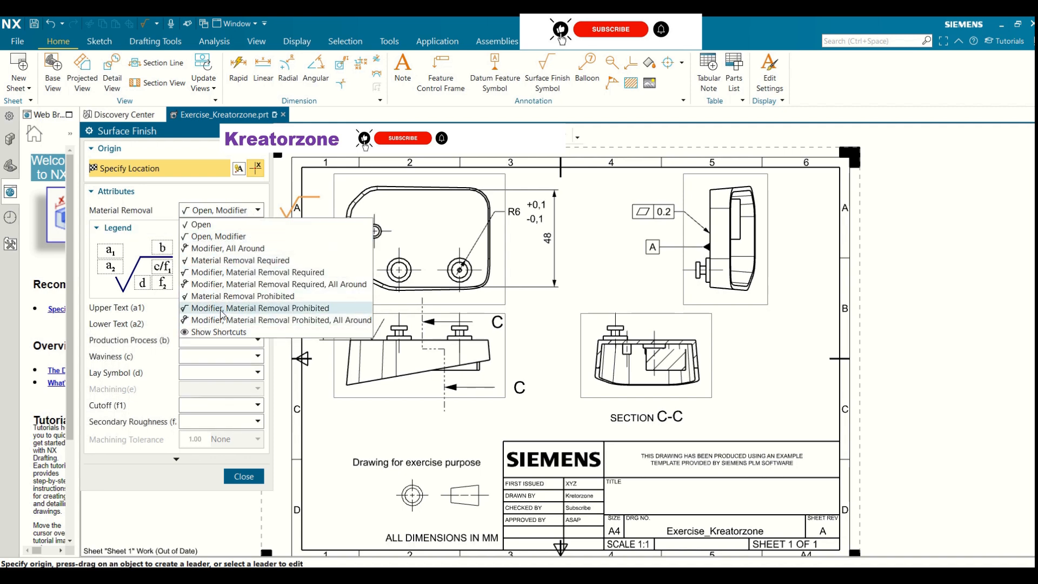
click(219, 308)
click(251, 210)
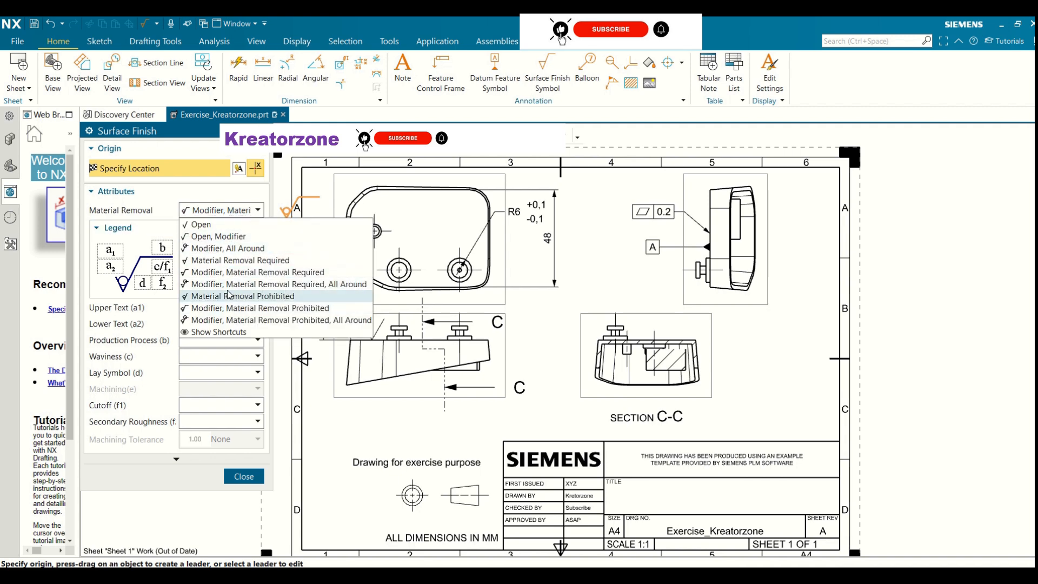
click(252, 208)
Place a surface finish symbol with upper text A, lower text S and waviness Rz 0.4 on the section view's top edge
click(205, 311)
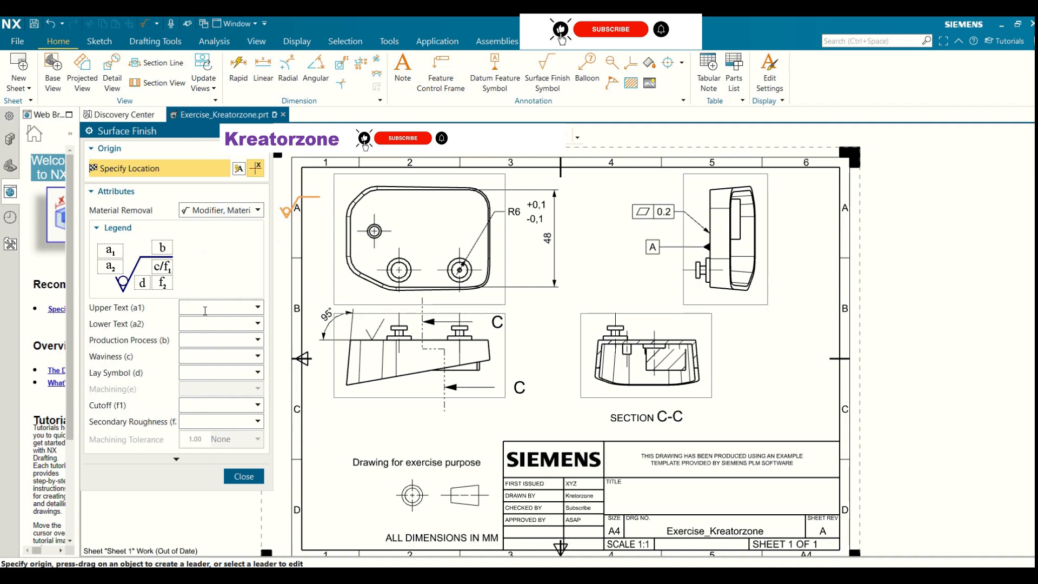
text(A)
click(199, 326)
text(S)
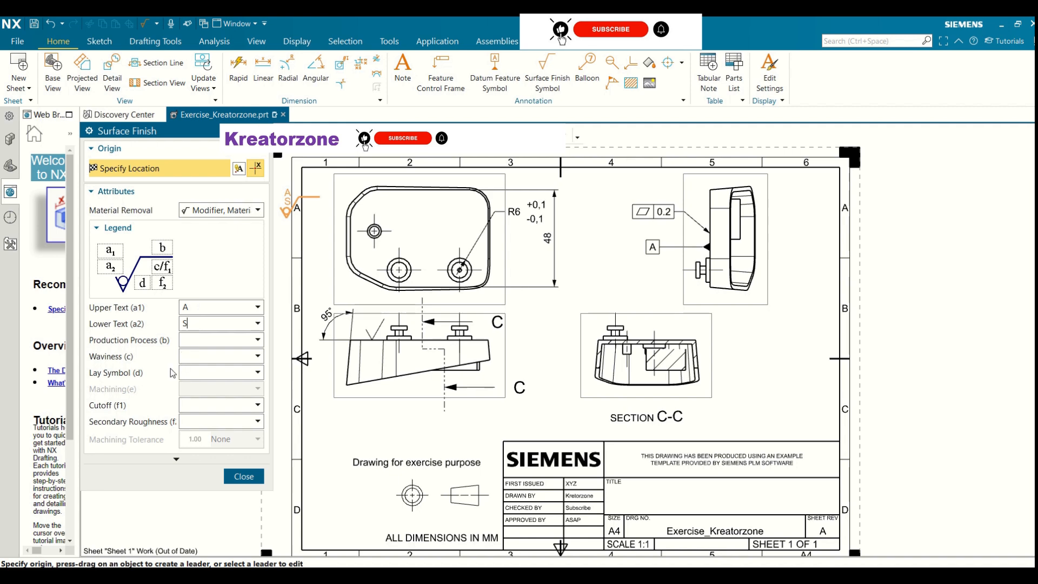
click(259, 356)
click(198, 405)
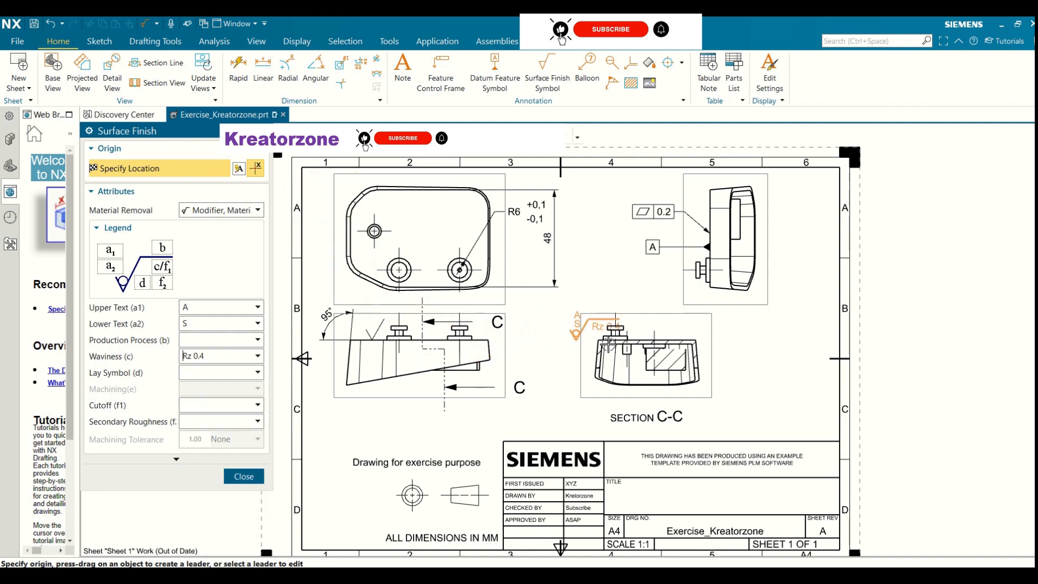
click(678, 341)
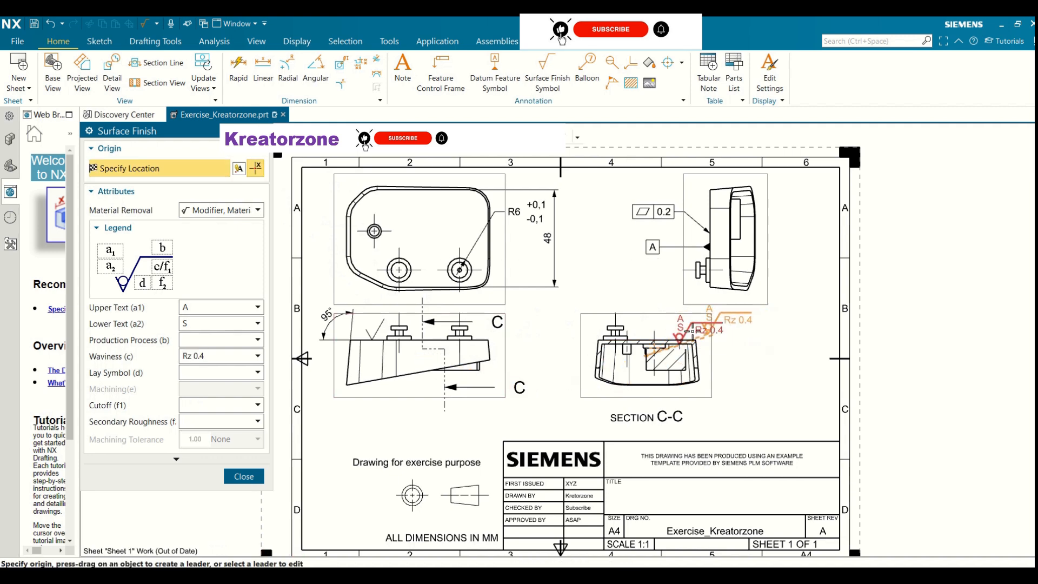
click(243, 477)
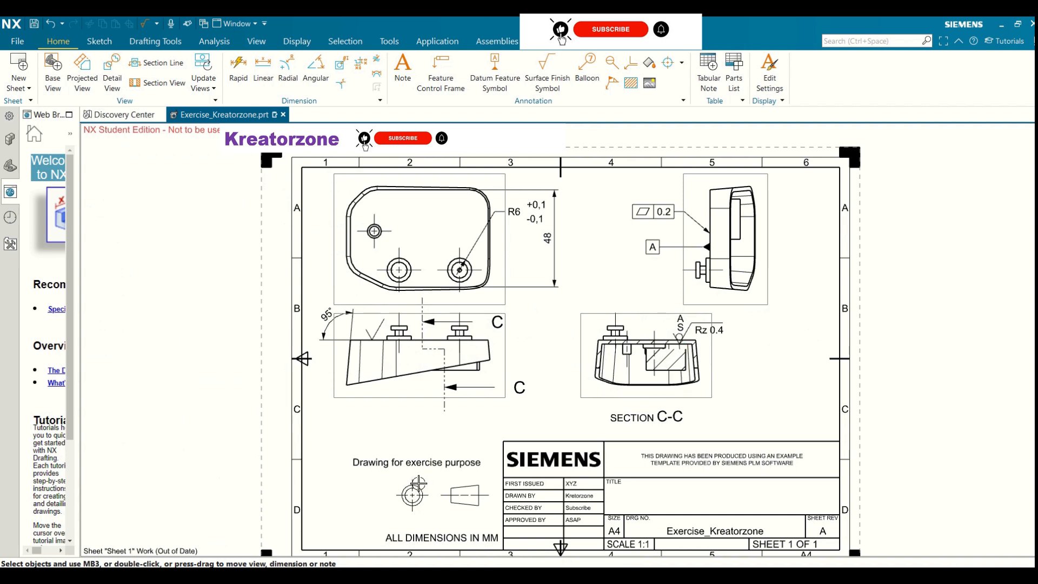
Place a circular balloon with text 1 beside the section view, its leader ending on the view's right edge
click(586, 67)
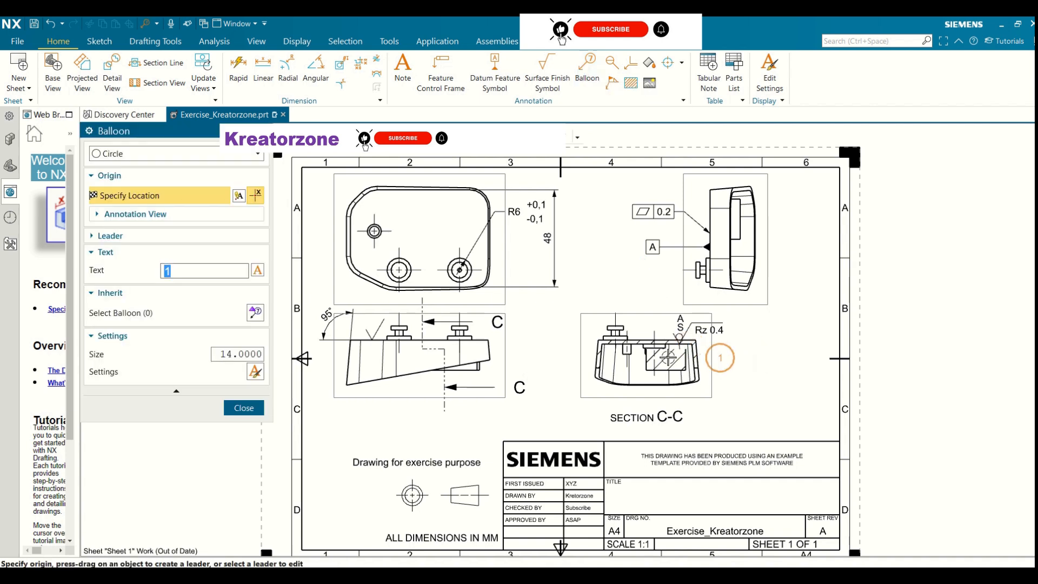
key(BackSpace)
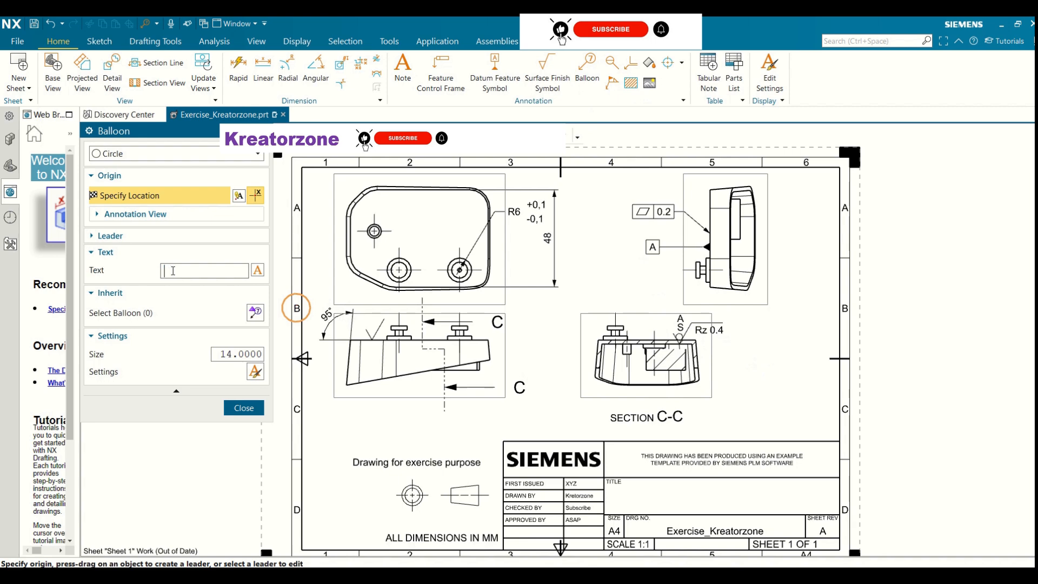
text(2)
key(BackSpace)
click(91, 238)
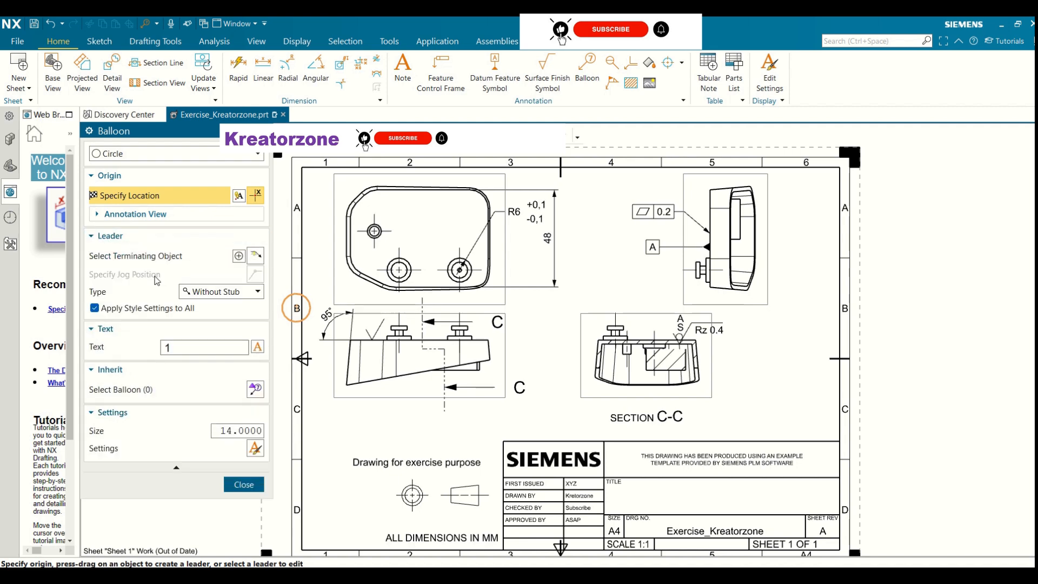
click(240, 257)
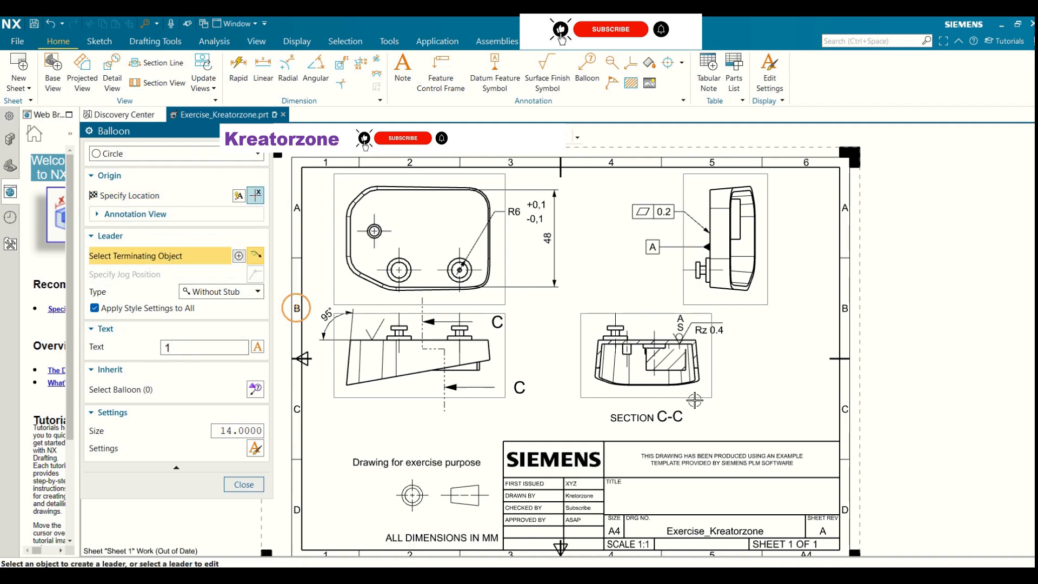
click(700, 363)
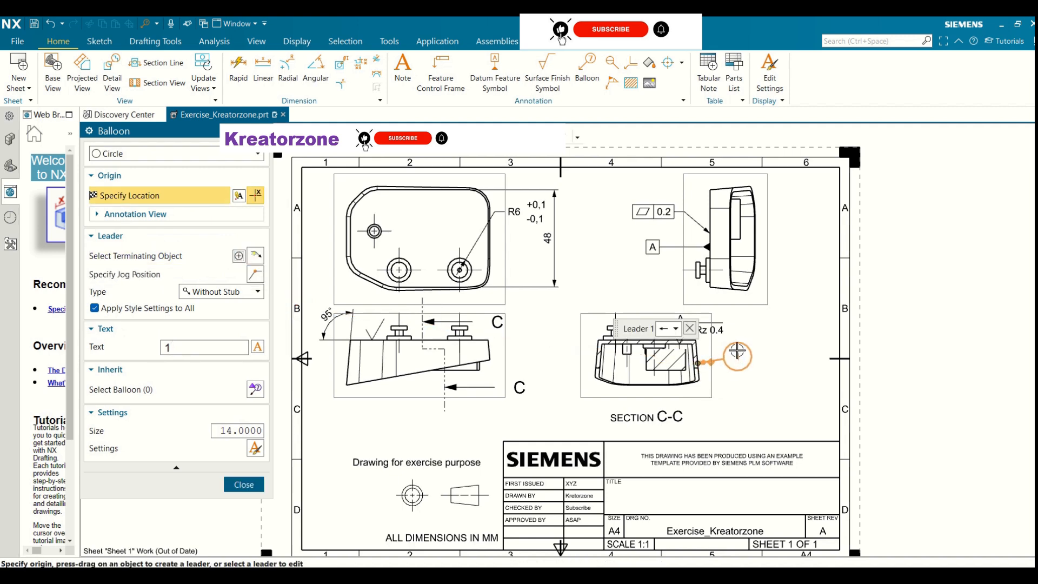
click(746, 346)
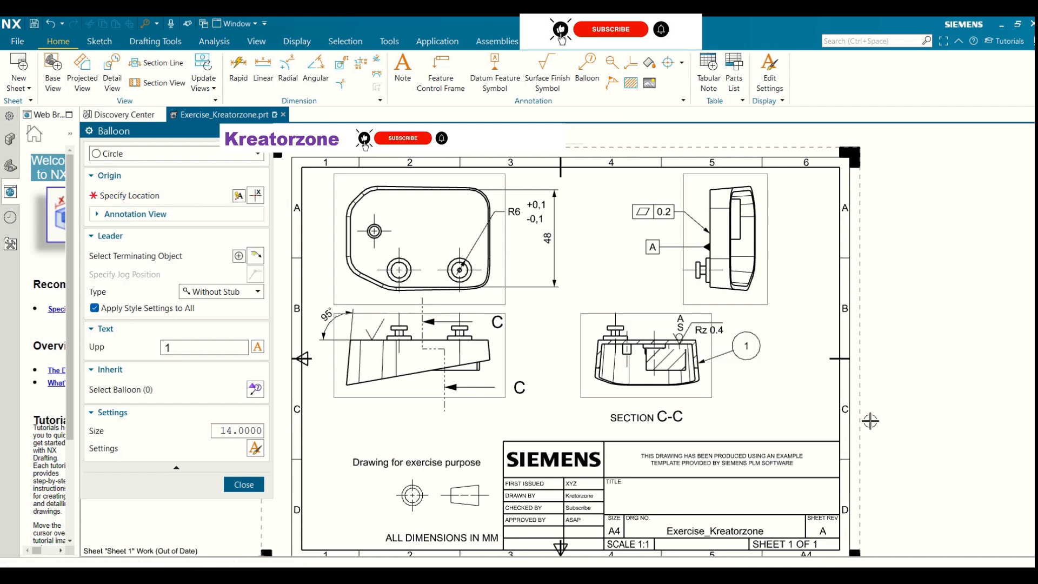
click(255, 485)
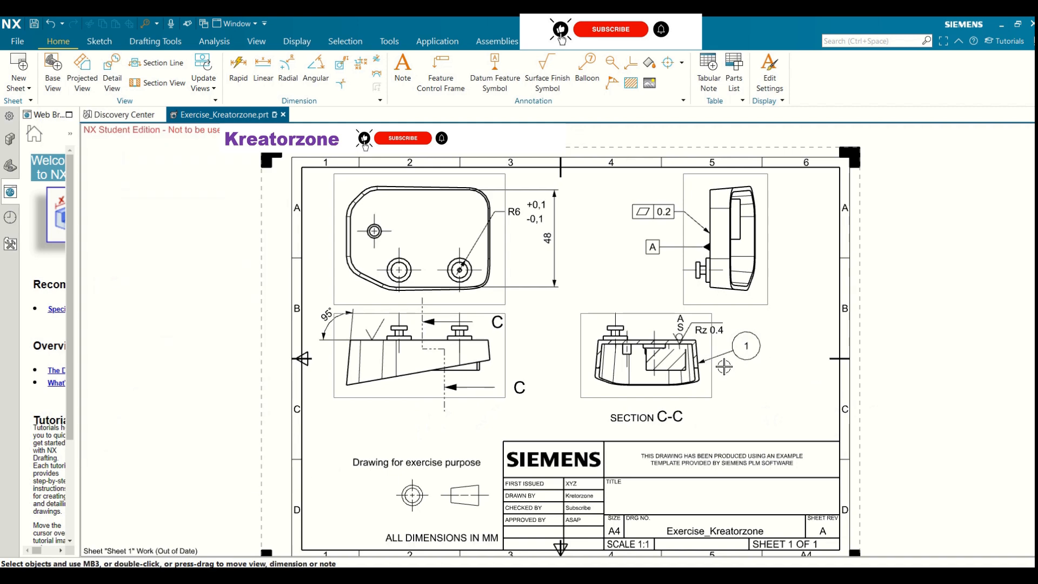
Place a circular balloon with text 2 and no leader below balloon 1
click(592, 81)
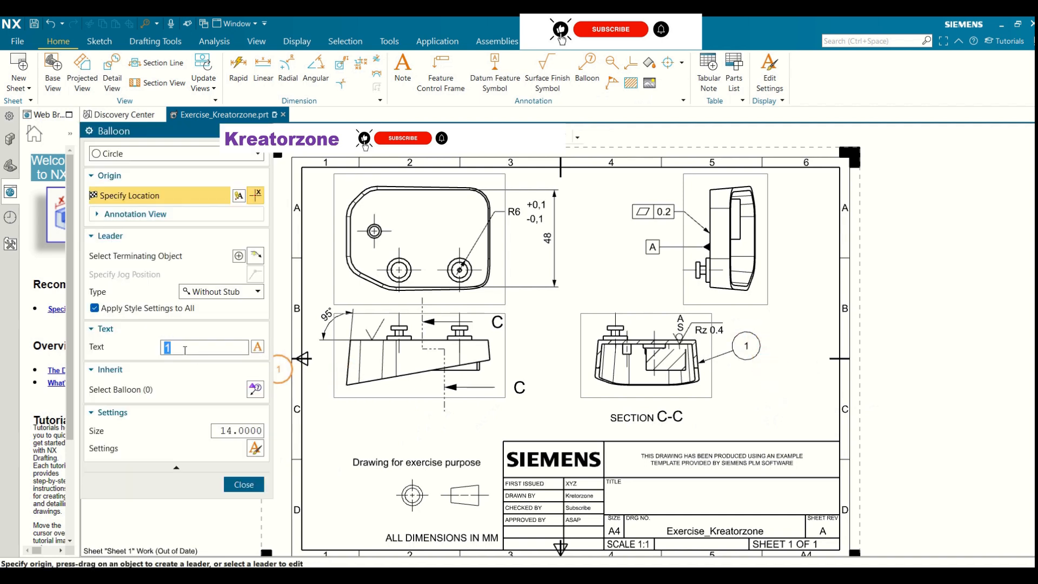
text(2)
click(775, 394)
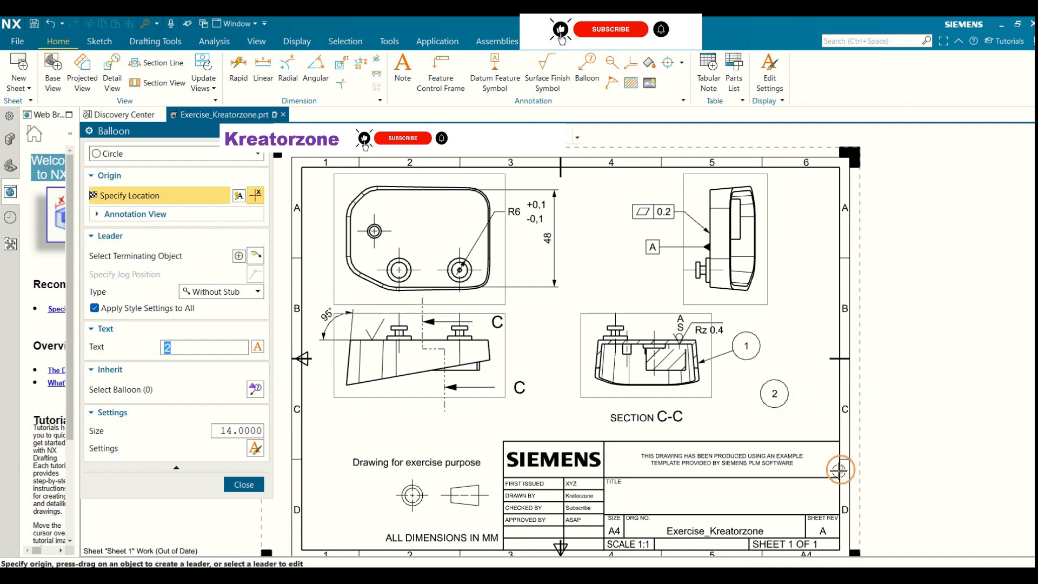
click(244, 485)
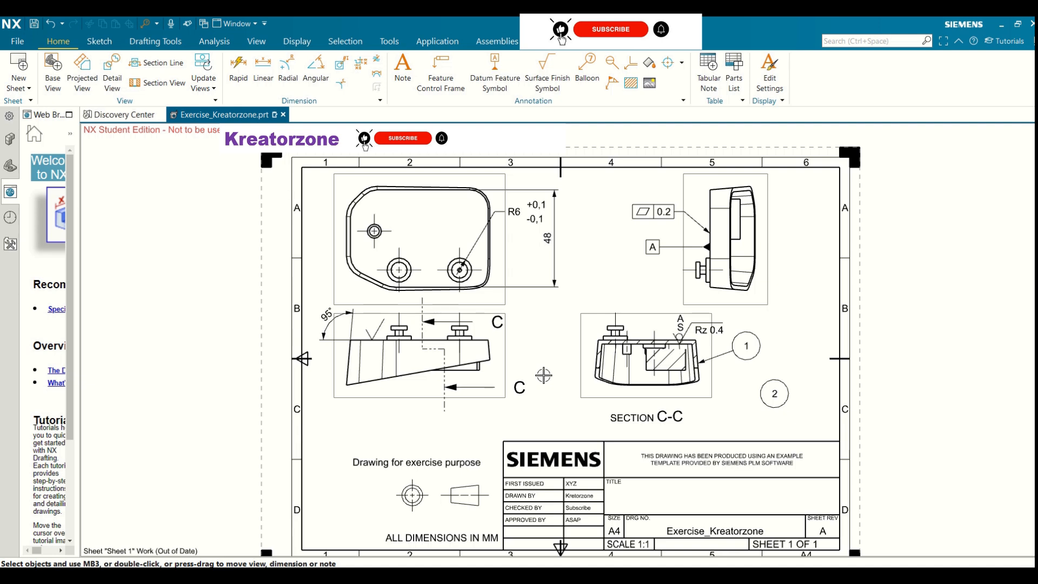
Delete balloons 2 and 1 beside the section view
click(770, 394)
key(Delete)
click(734, 347)
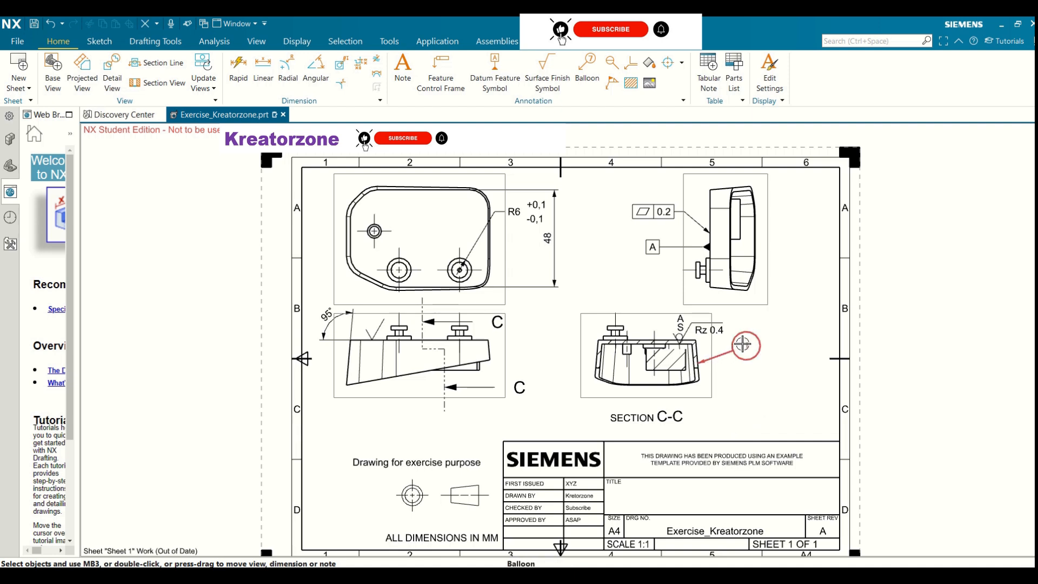
key(Delete)
Delete section view C-C together with its section line, and remove the leftover Rz 0.4 surface finish symbol
click(715, 374)
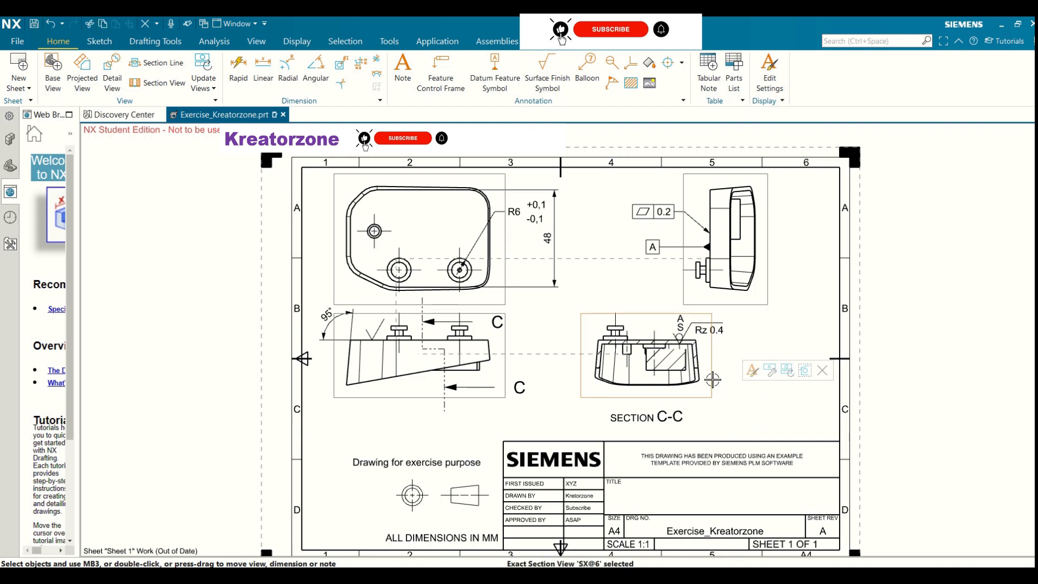
key(Delete)
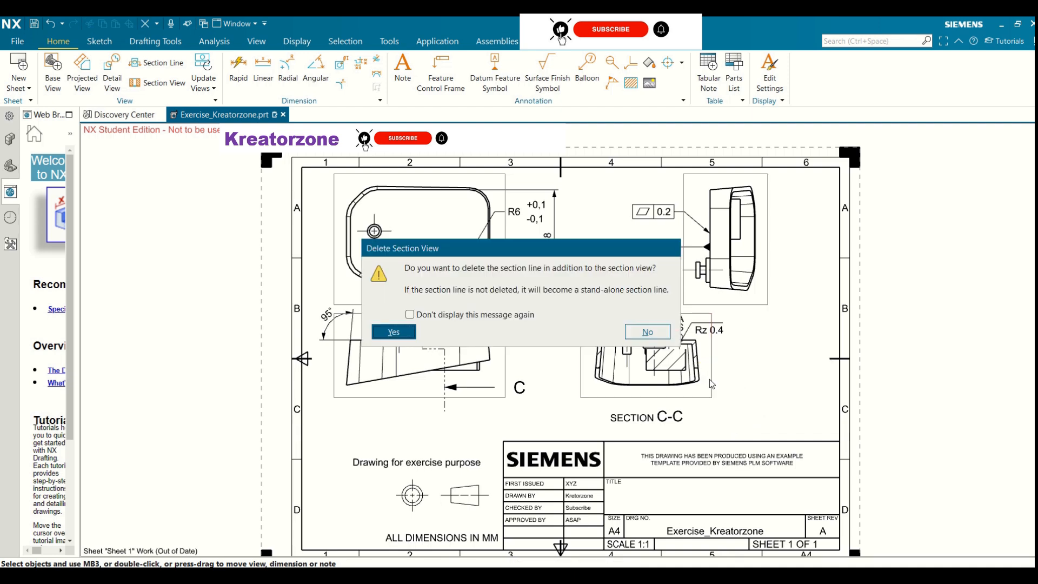
click(388, 330)
click(680, 331)
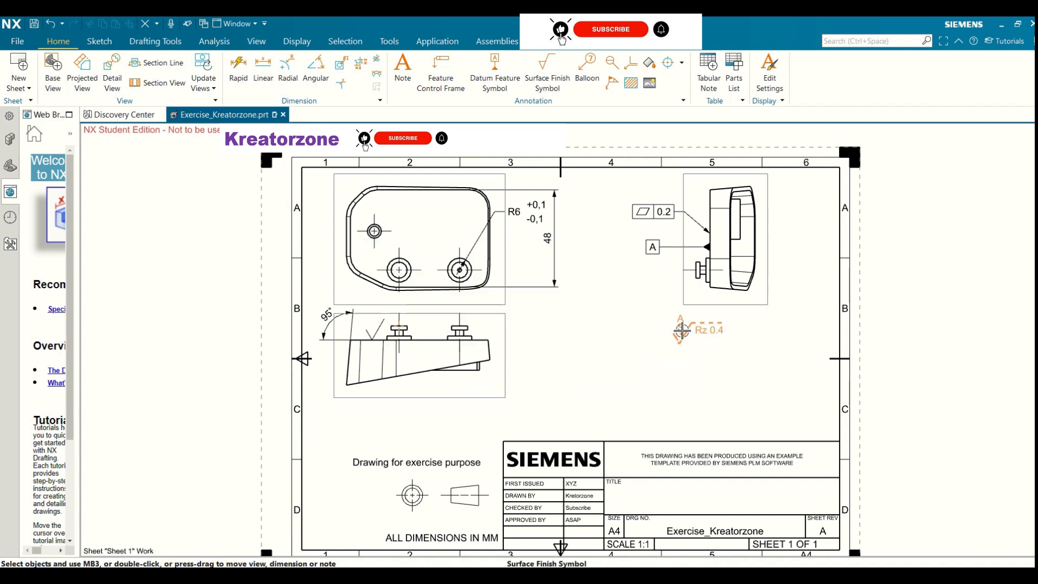
key(Delete)
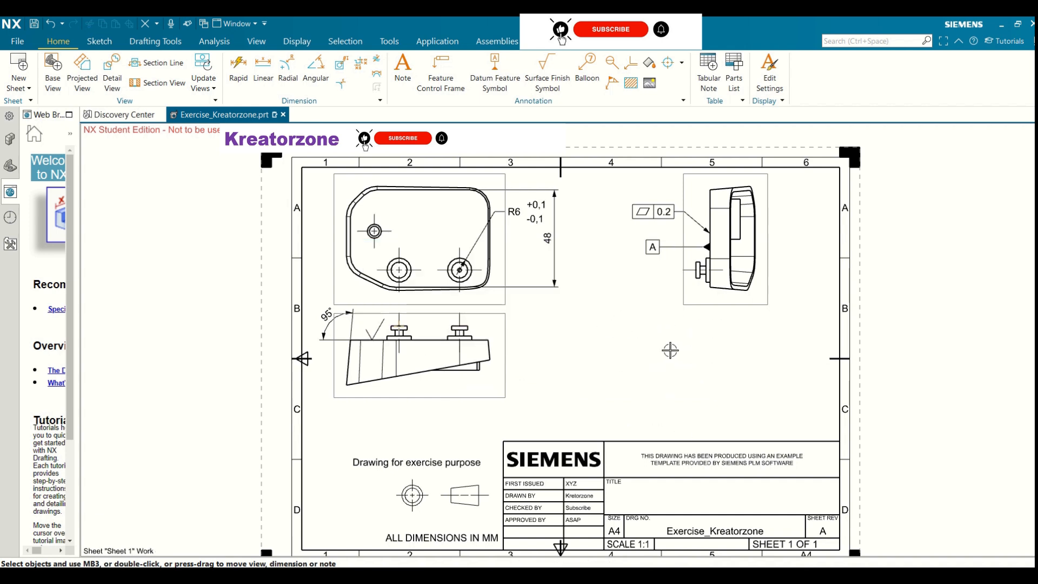
Place a tabular note with 5 columns, 3 rows and a column width of 20 between the side view and title block
click(713, 86)
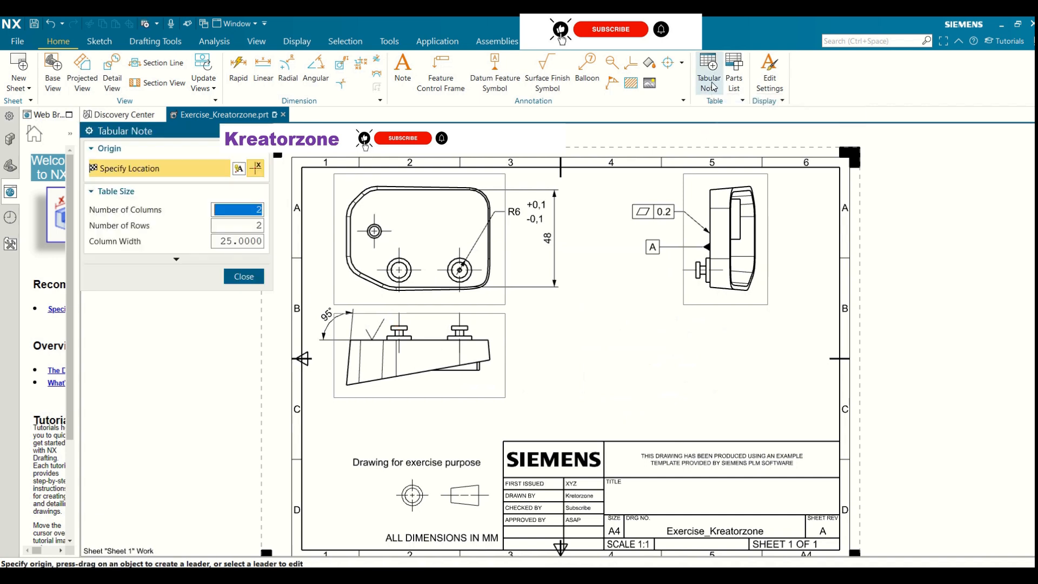
click(259, 210)
drag(260, 210, 252, 211)
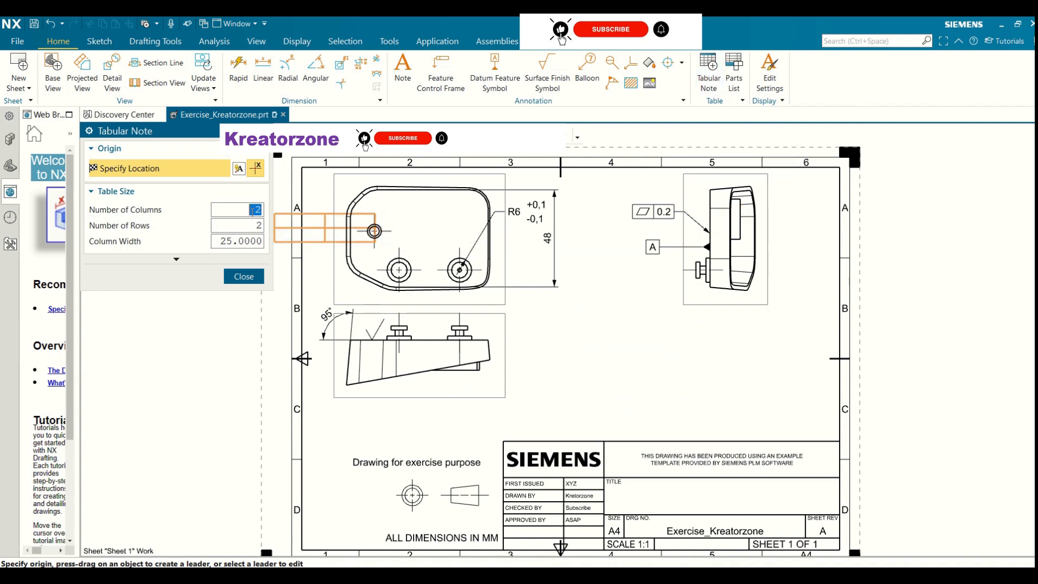
text(5)
key(Return)
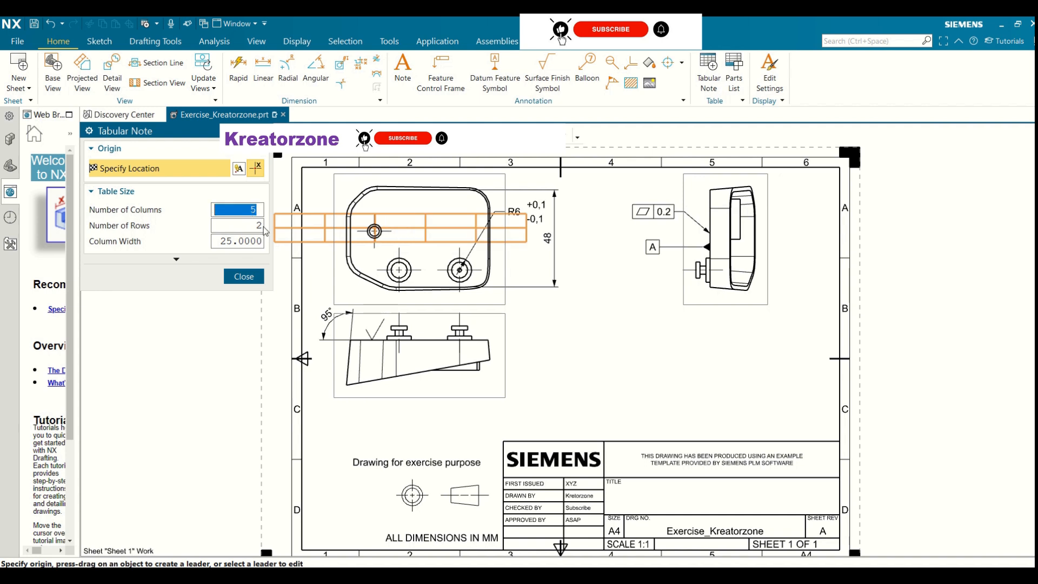
click(262, 226)
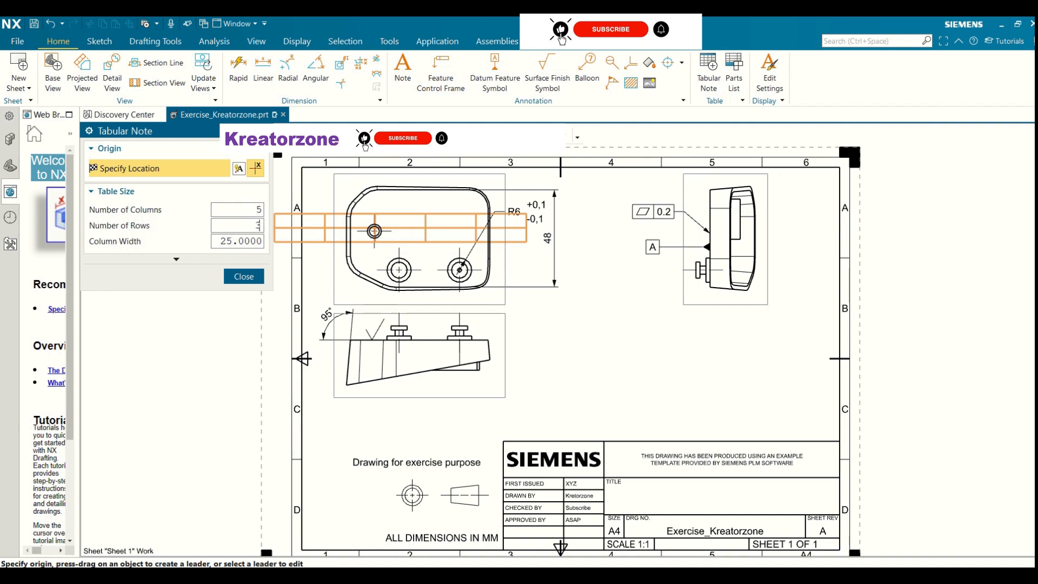
text(3)
key(Return)
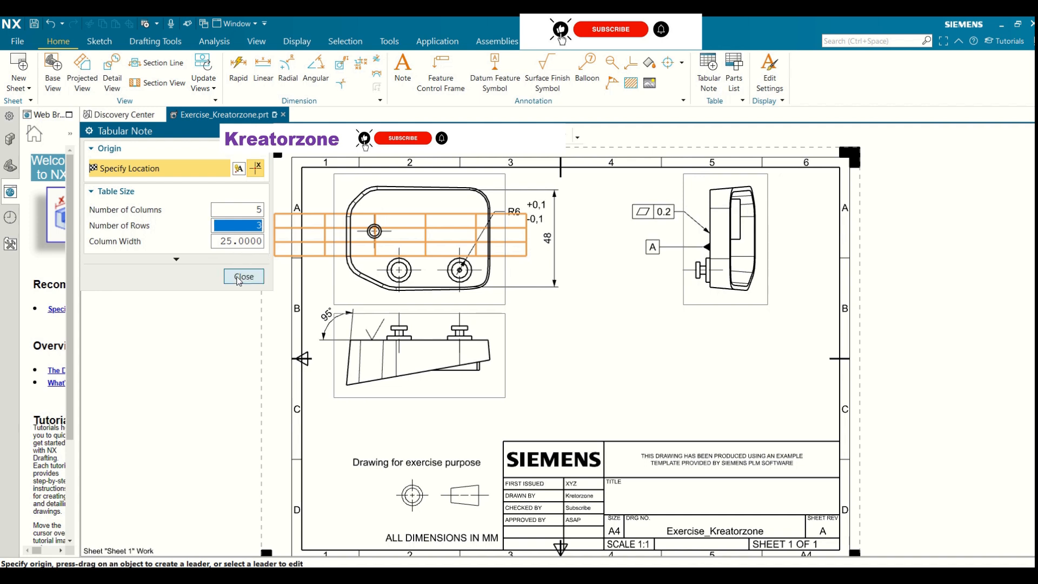
double_click(219, 241)
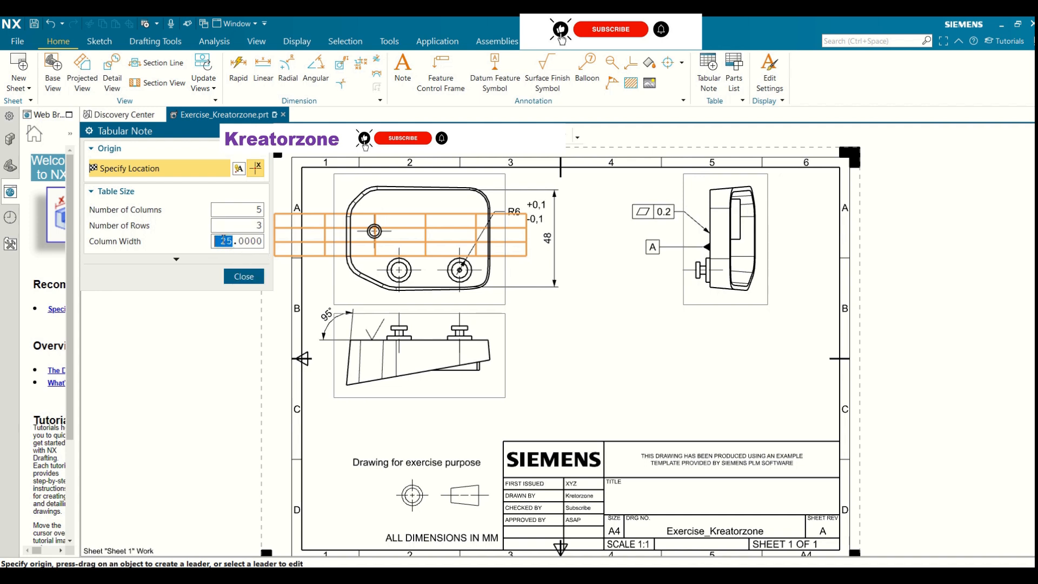
text(20)
key(Return)
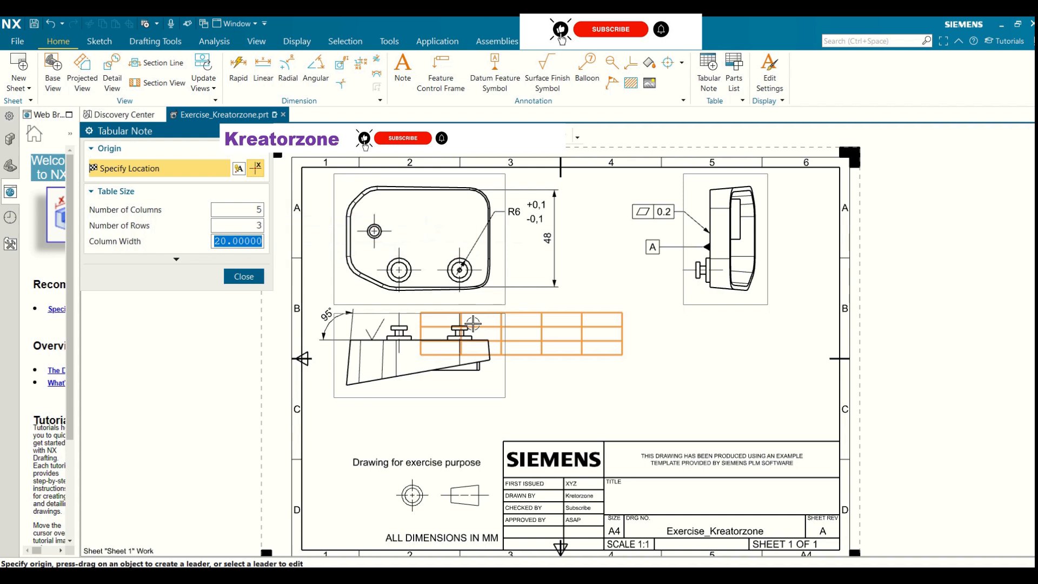
click(595, 345)
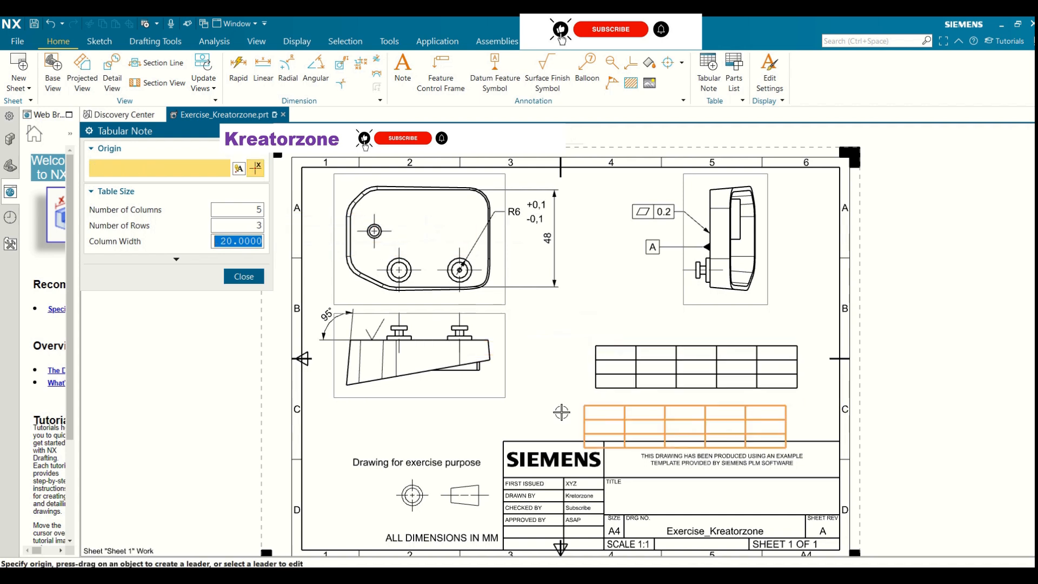
click(244, 277)
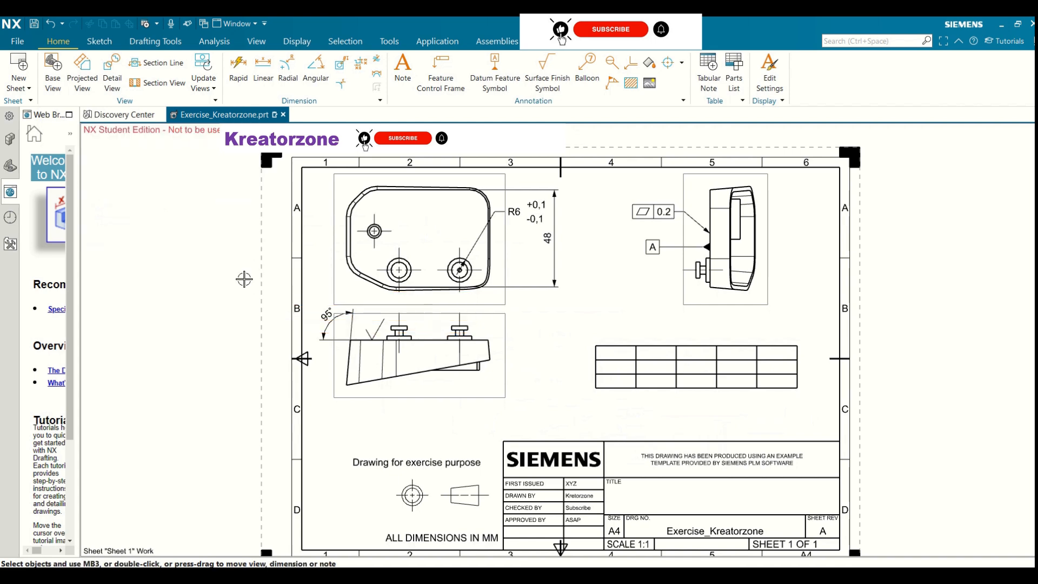
Fill the table's first column with the header Sl. No. and the row numbers 1 and 2
double_click(628, 357)
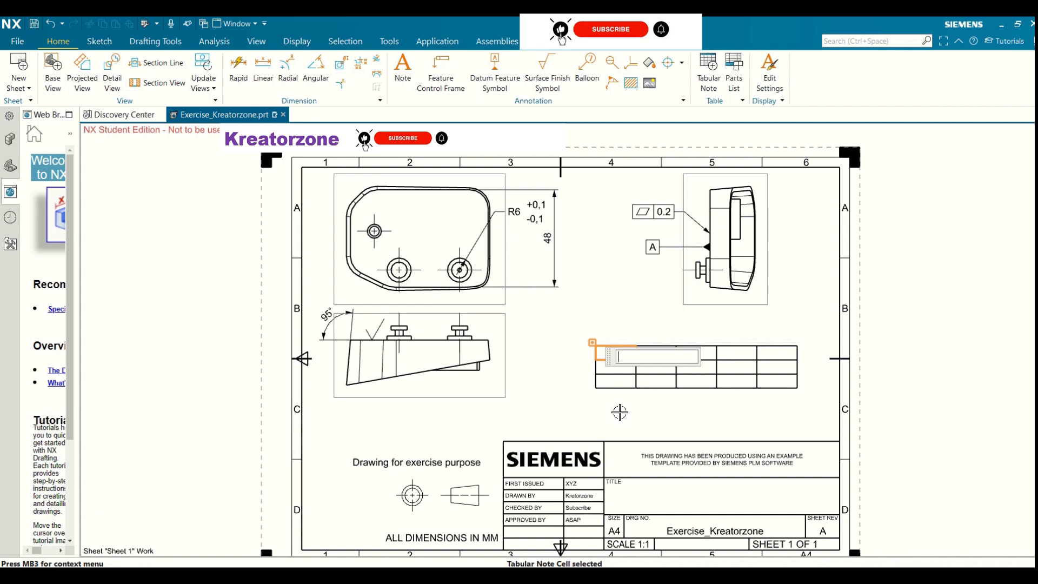
text(Sl. No.)
click(633, 423)
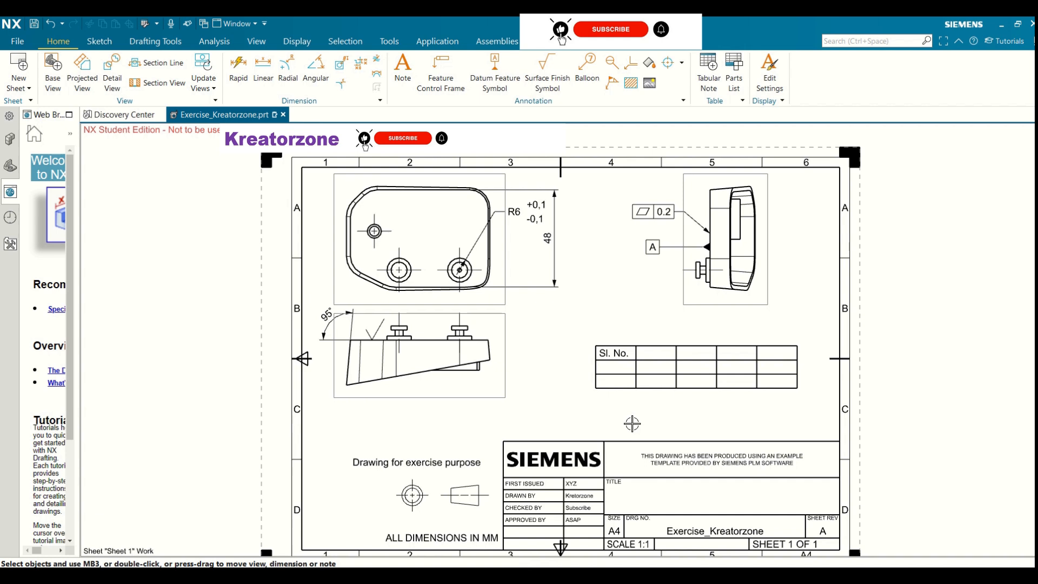
click(617, 371)
double_click(616, 371)
text(1)
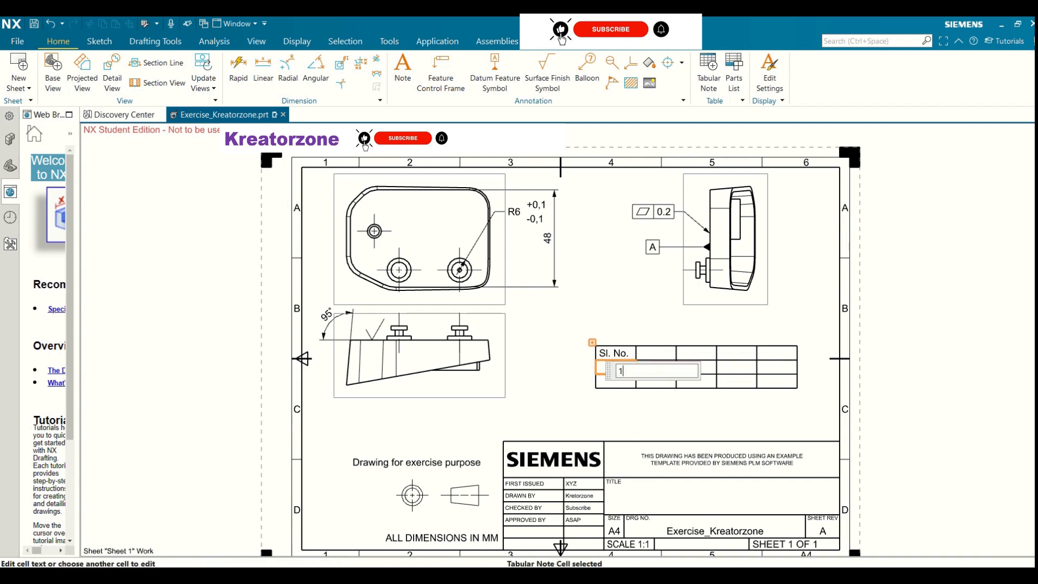
key(Return)
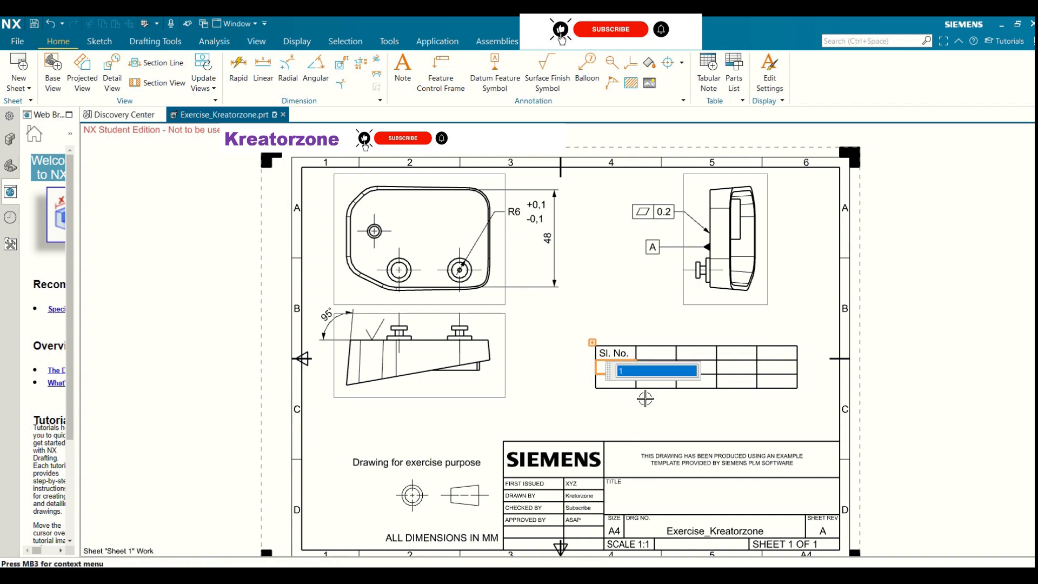
double_click(611, 385)
text(2)
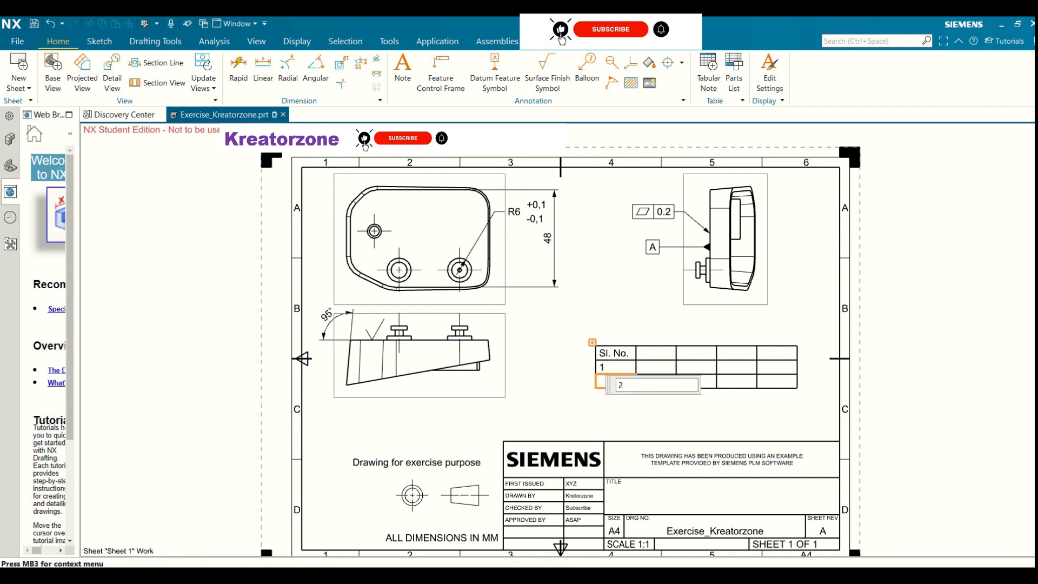
key(Return)
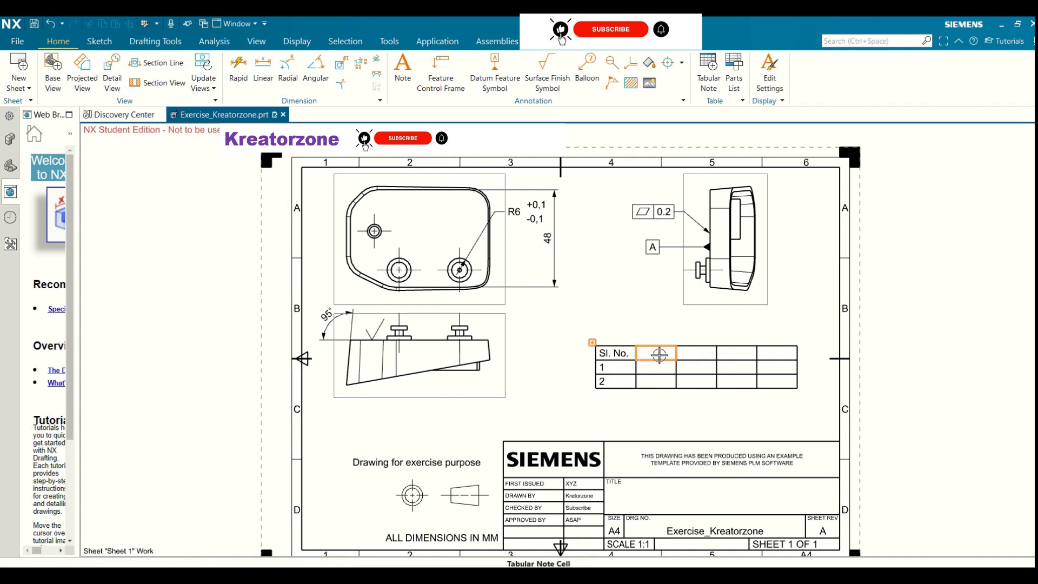
Select the header cell of the table's second column
click(659, 354)
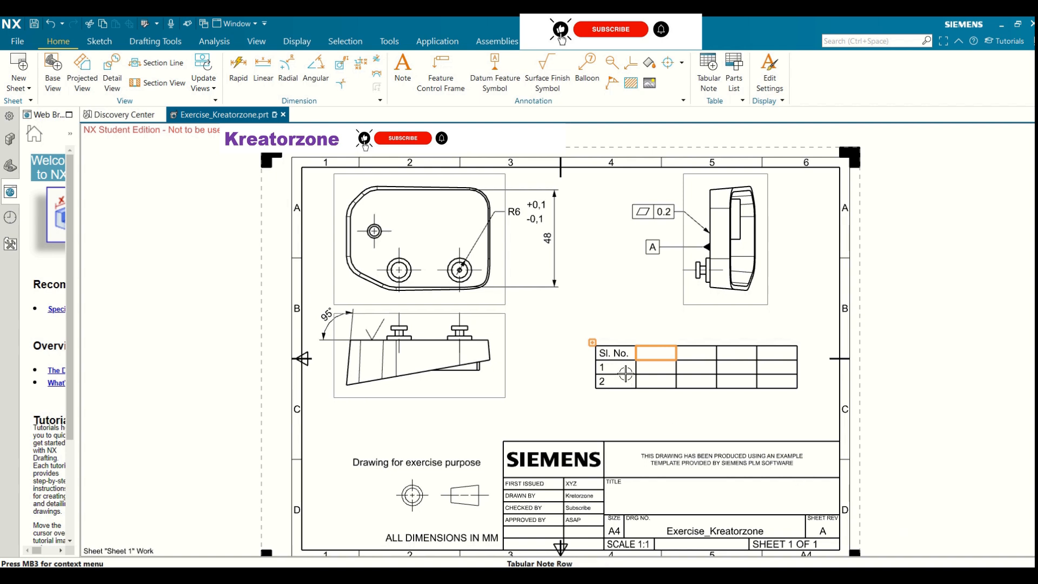